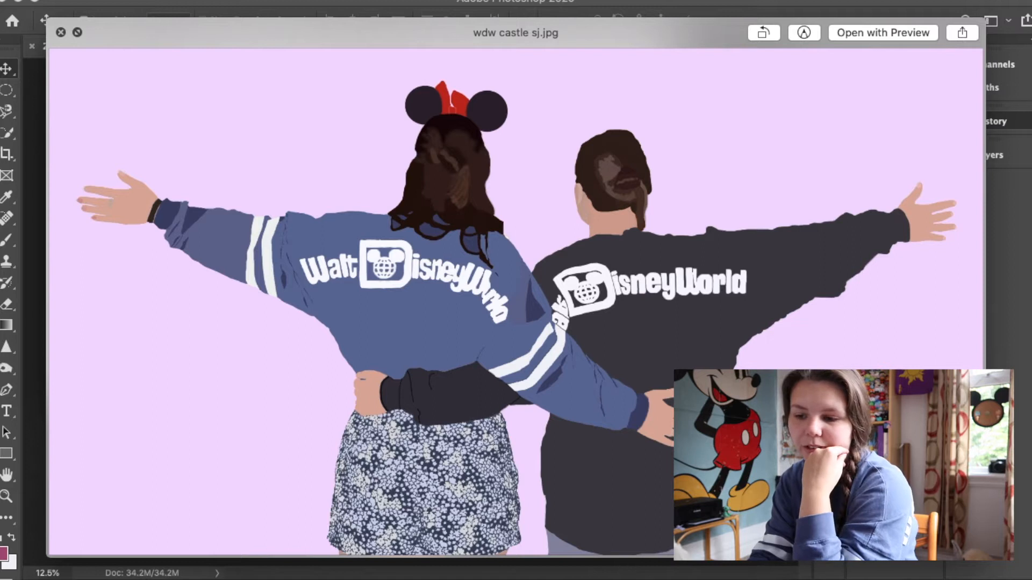
Step: Close the preview of the finished illustration and the pictures folder window to return to the castle photo
key(space)
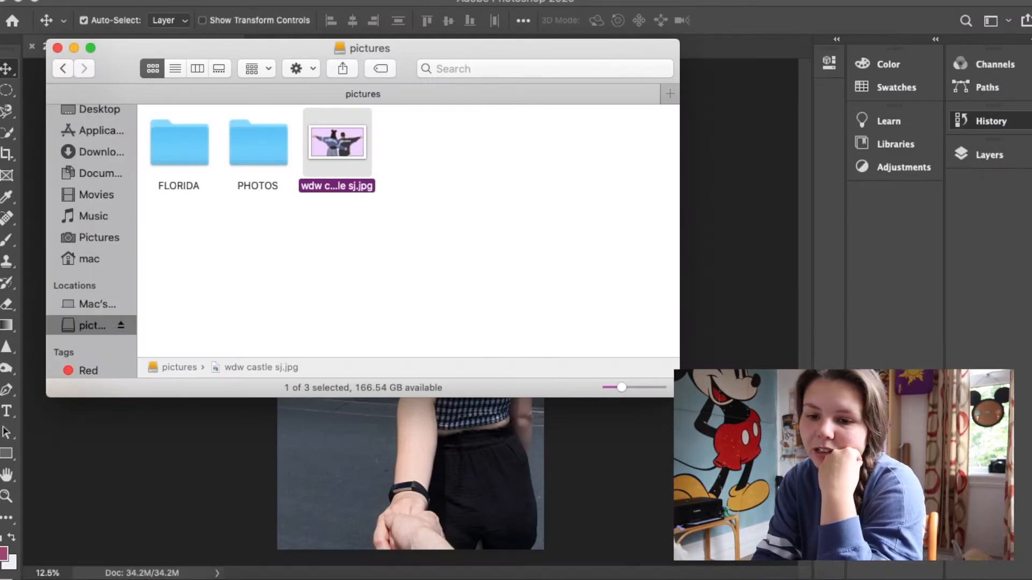
click(57, 48)
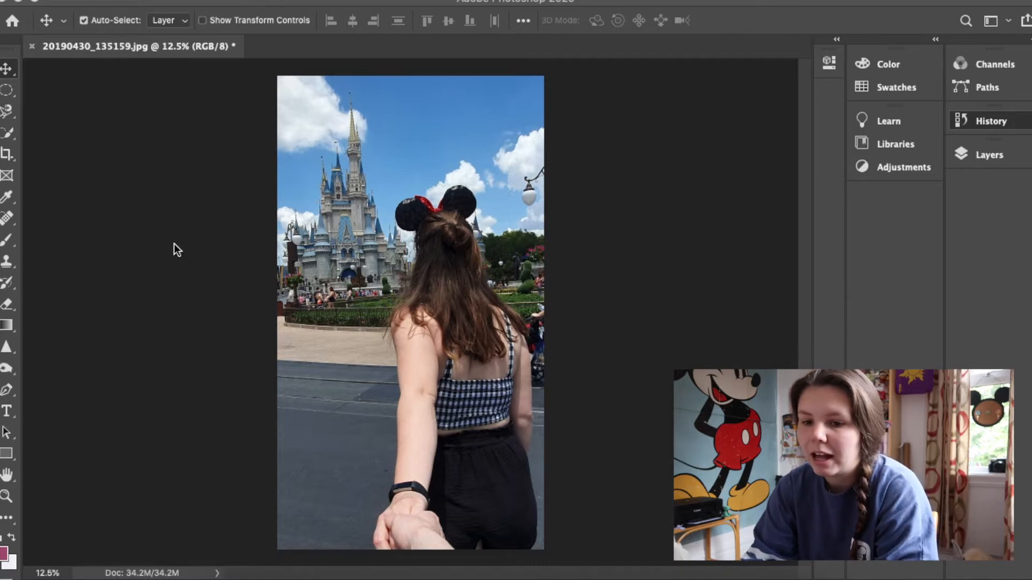
Step: Show the History panel and the Layers panel for the castle photo
click(220, 0)
click(220, 0)
click(166, 5)
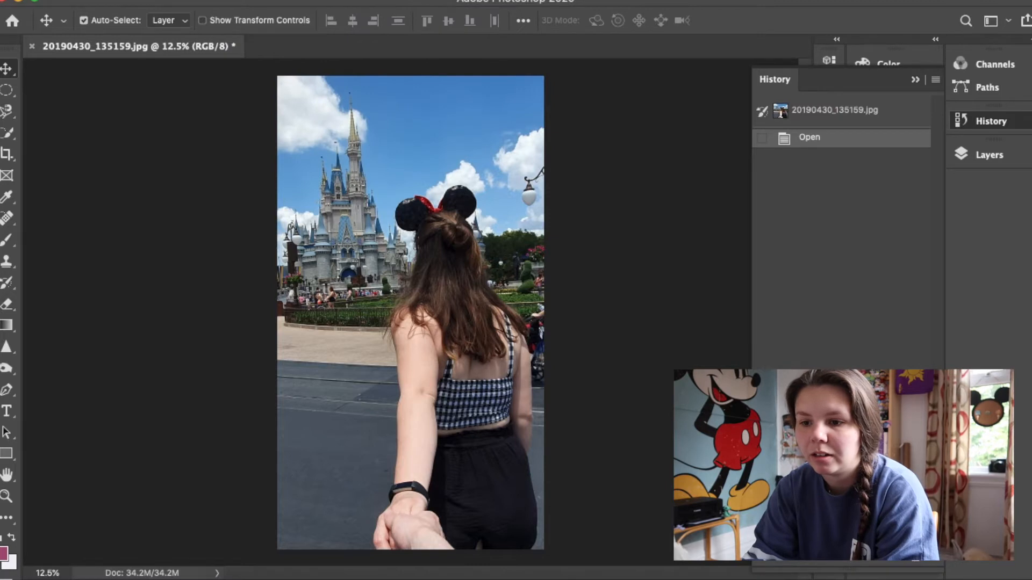
click(442, 0)
click(442, 0)
click(442, 0)
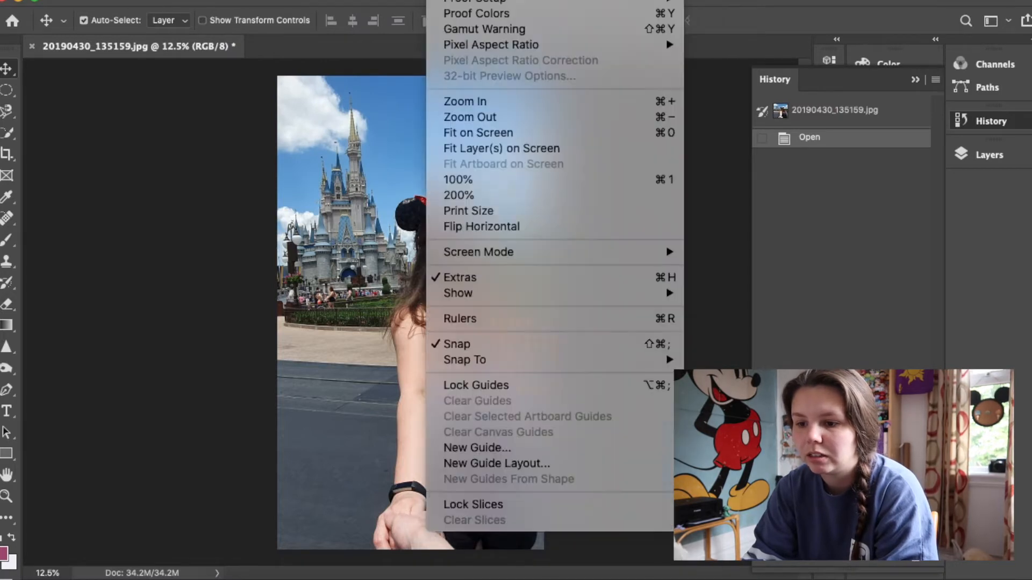
mouse_move(492, 0)
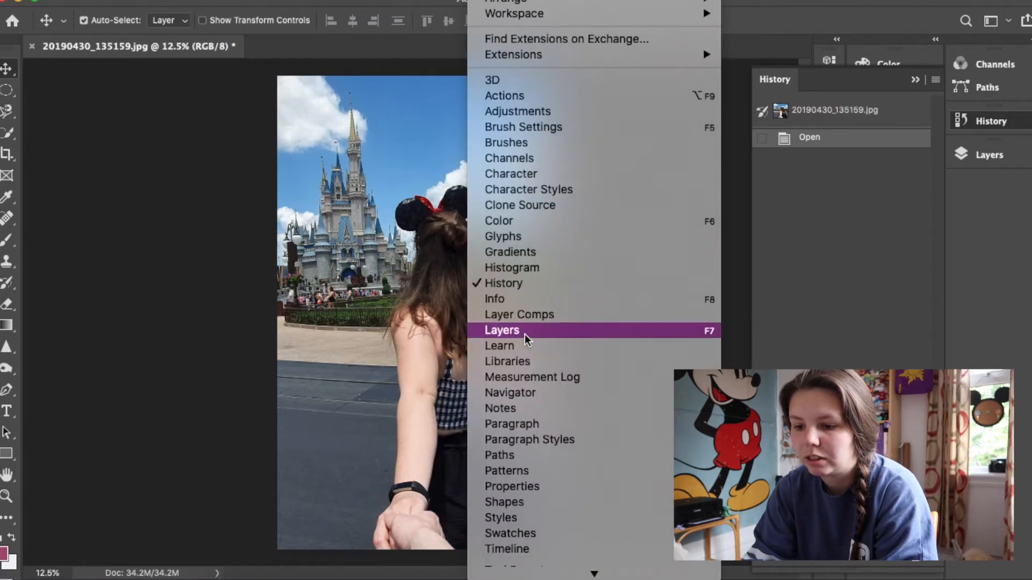
click(502, 330)
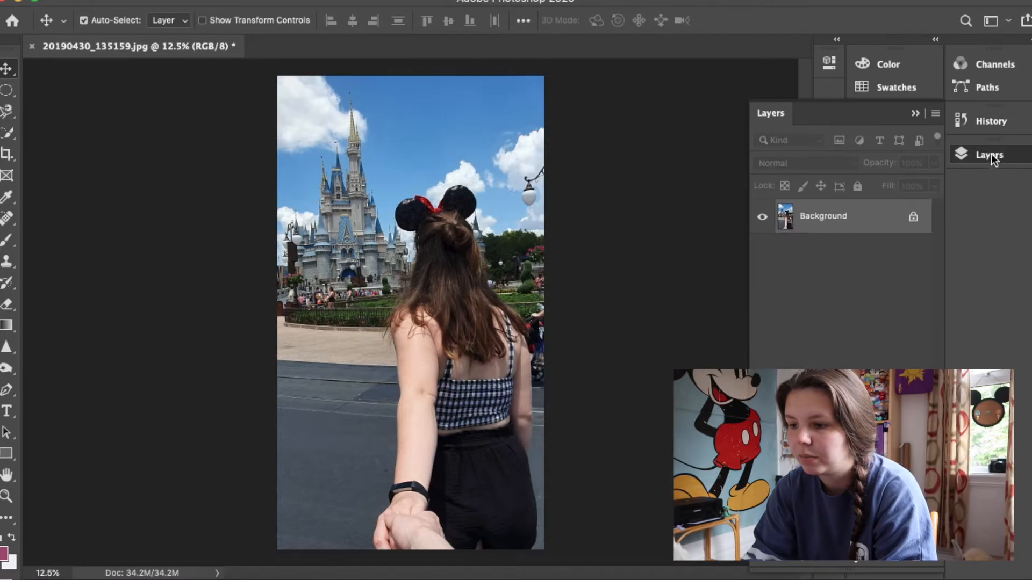
Step: Add a new empty layer above the Background layer
click(991, 123)
click(987, 155)
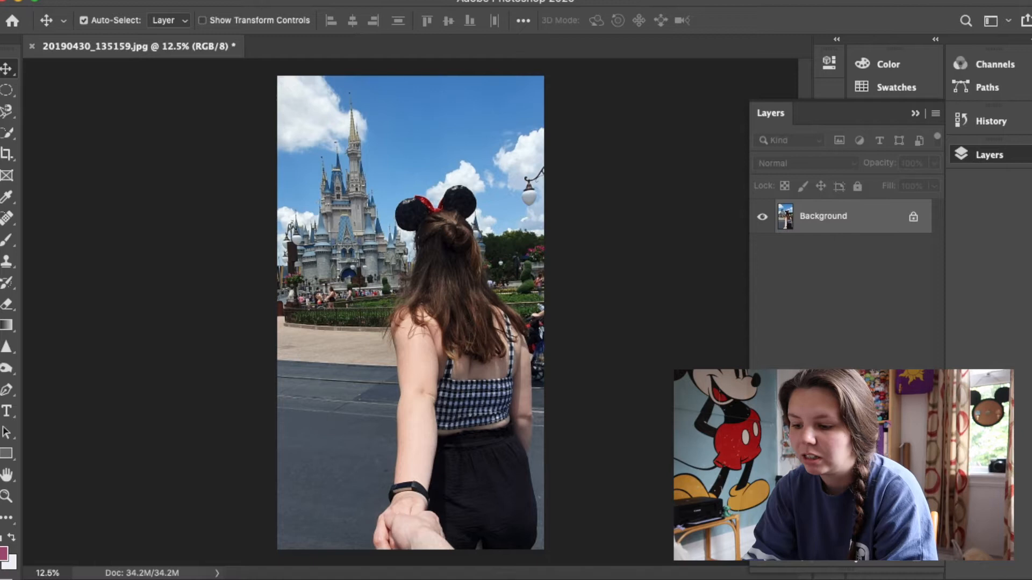
click(892, 563)
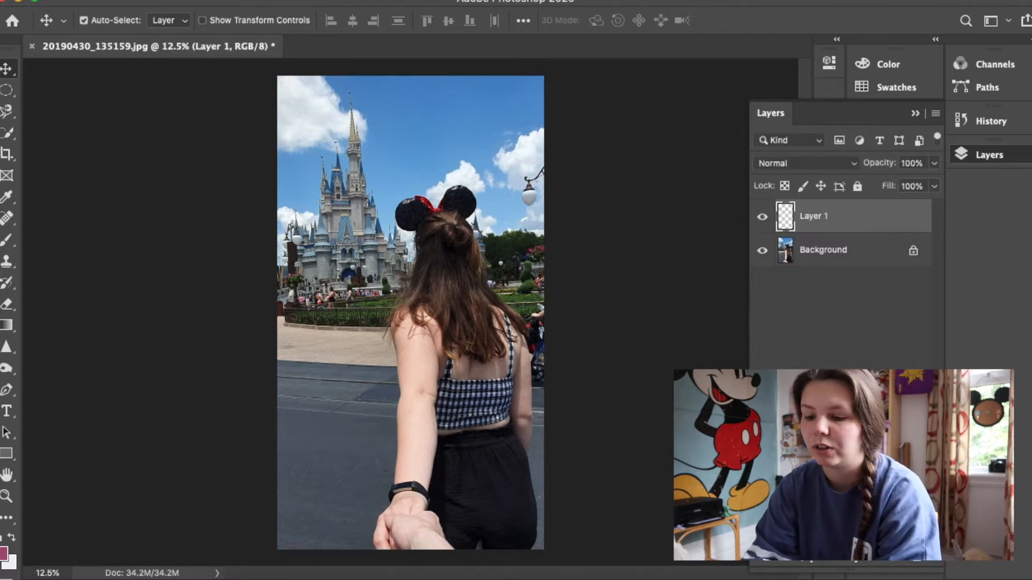
Step: Try to select the left mouse ear with the Elliptical Marquee at 300 px feather, on the Background layer too
key(super+equal)
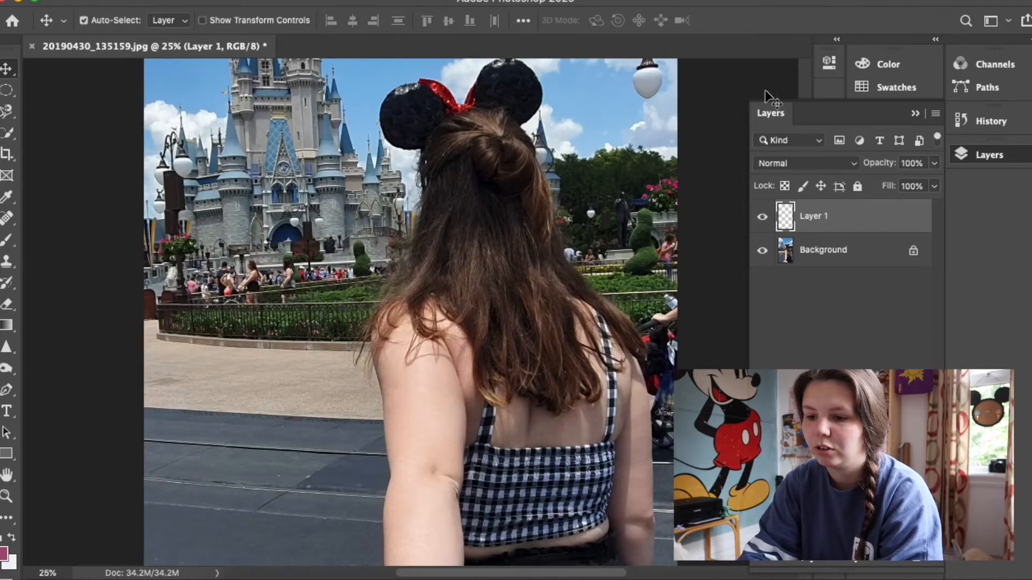
drag(493, 284, 426, 319)
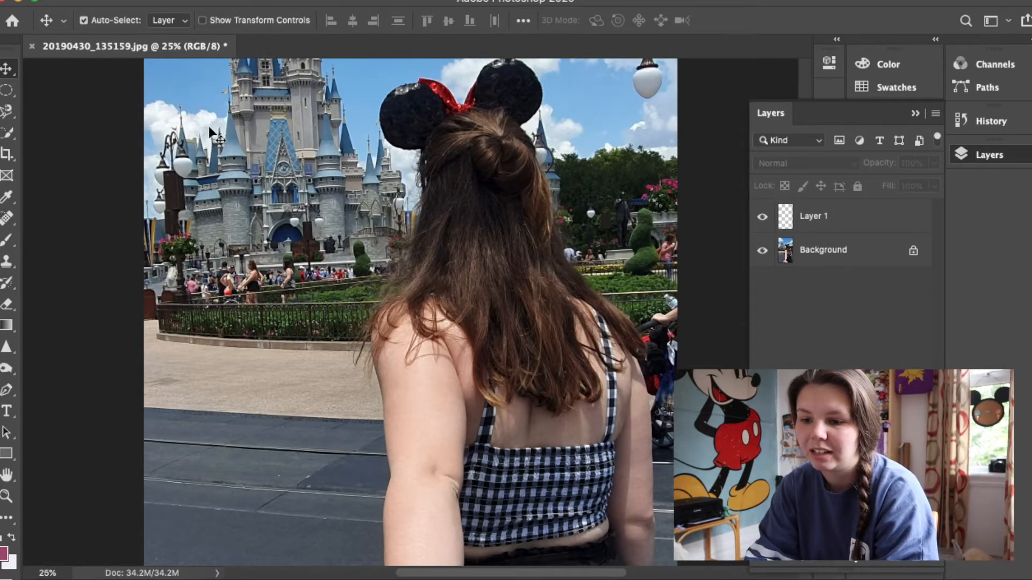
scroll(321, 170, up, 3)
scroll(321, 170, right, 2)
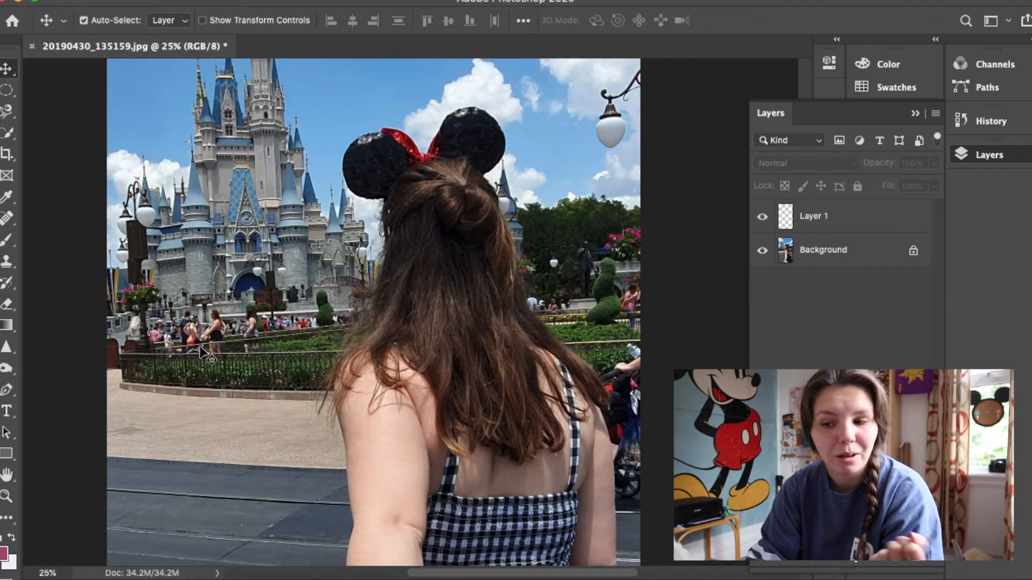
click(6, 90)
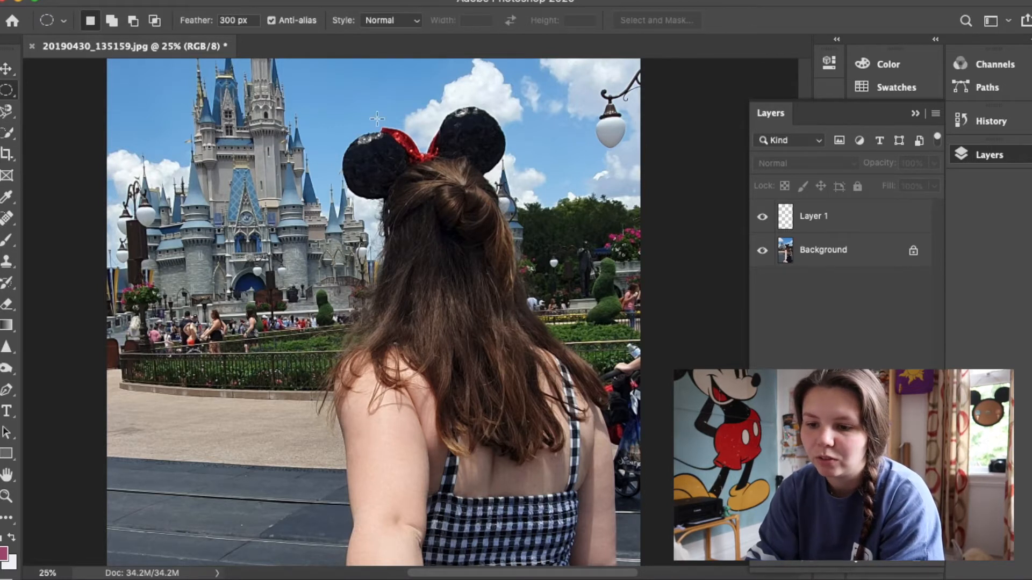
drag(336, 131, 416, 209)
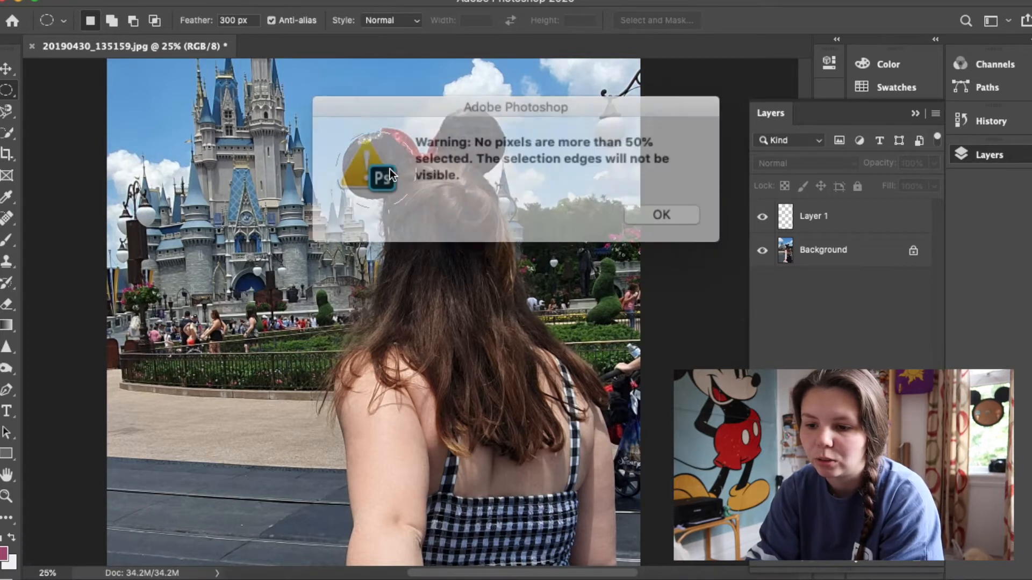
click(639, 208)
click(789, 257)
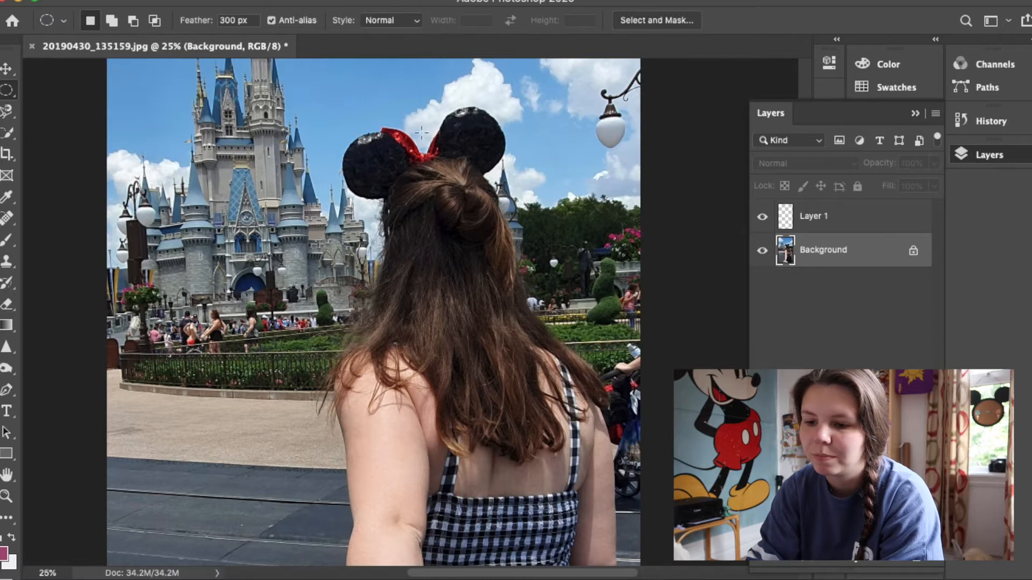
drag(341, 128, 420, 204)
click(643, 215)
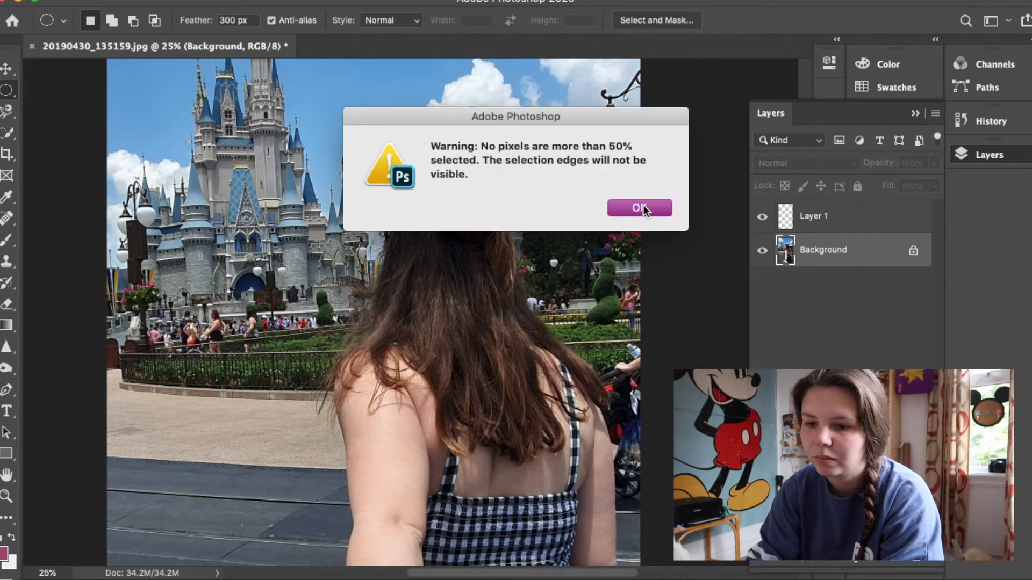
Step: Set the marquee feather to 0 px and fit an elliptical selection around the left mouse ear
double_click(231, 19)
text(0)
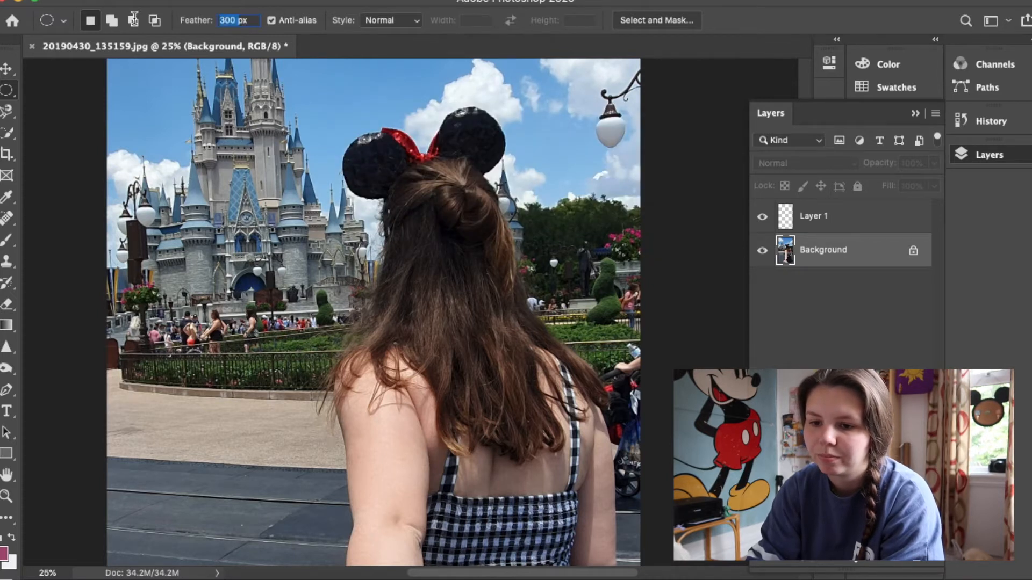
key(Return)
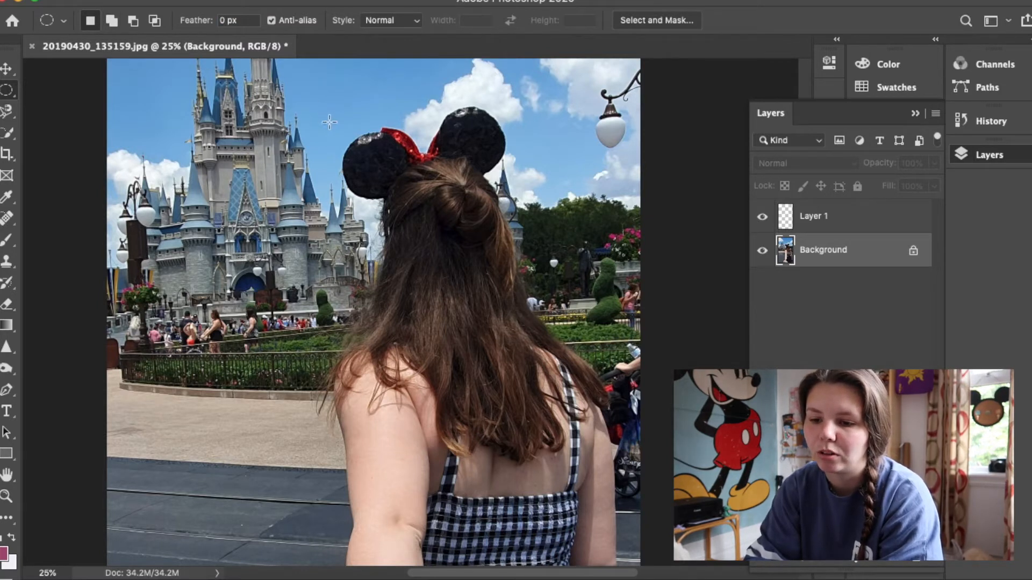
drag(341, 126, 424, 207)
mouse_move(392, 165)
mouse_down()
mouse_move(376, 158)
mouse_move(385, 169)
mouse_up()
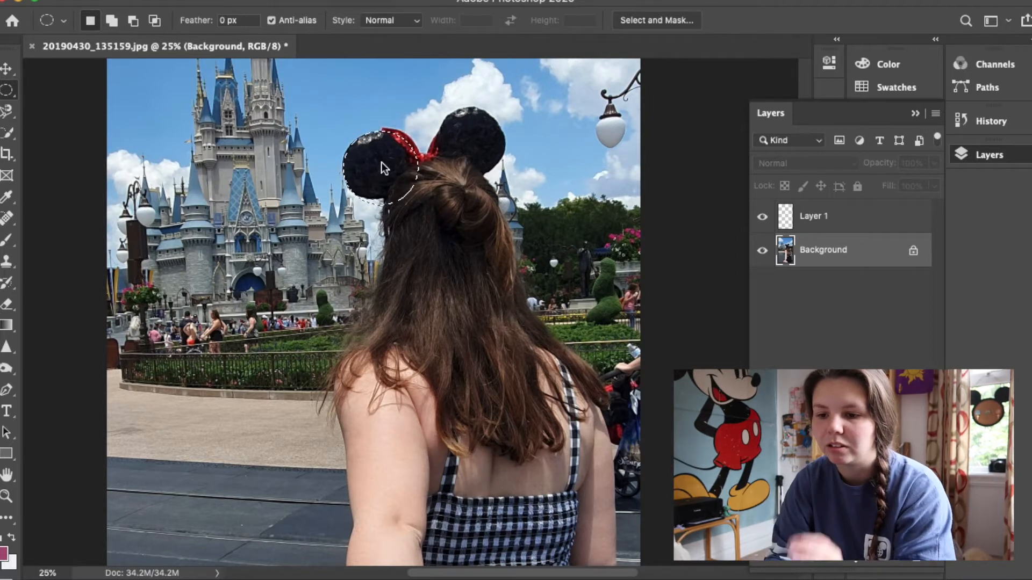
drag(327, 128, 390, 186)
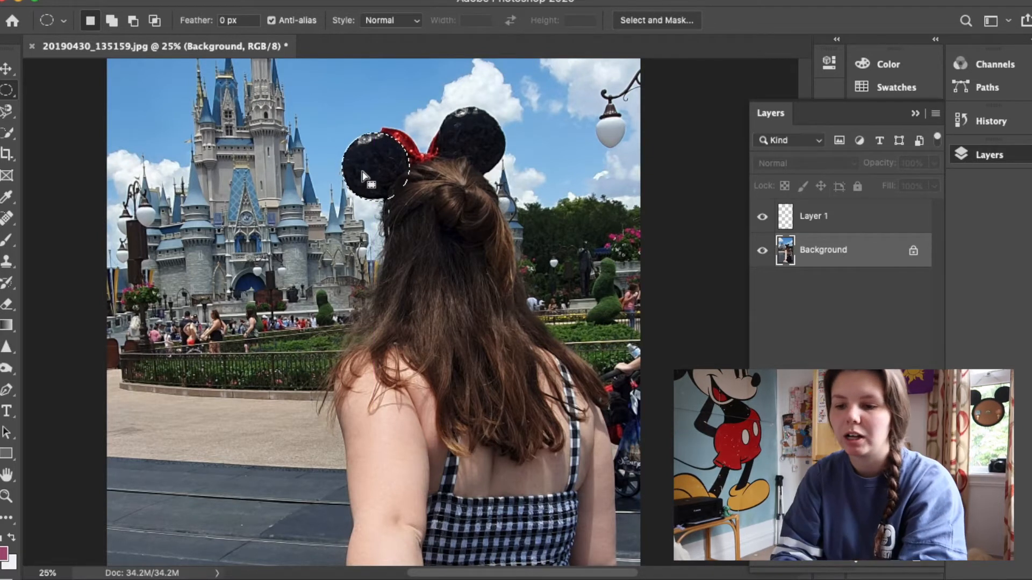
Step: On Layer 1, fill the ear selection with the black sampled from the ear using the Paint Bucket and deselect
click(817, 216)
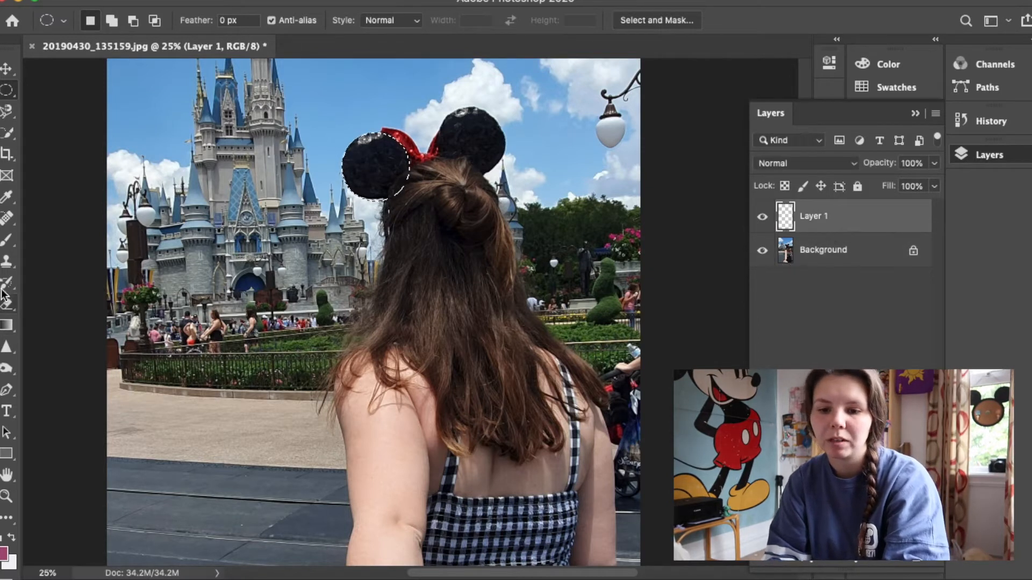
click(8, 199)
click(384, 165)
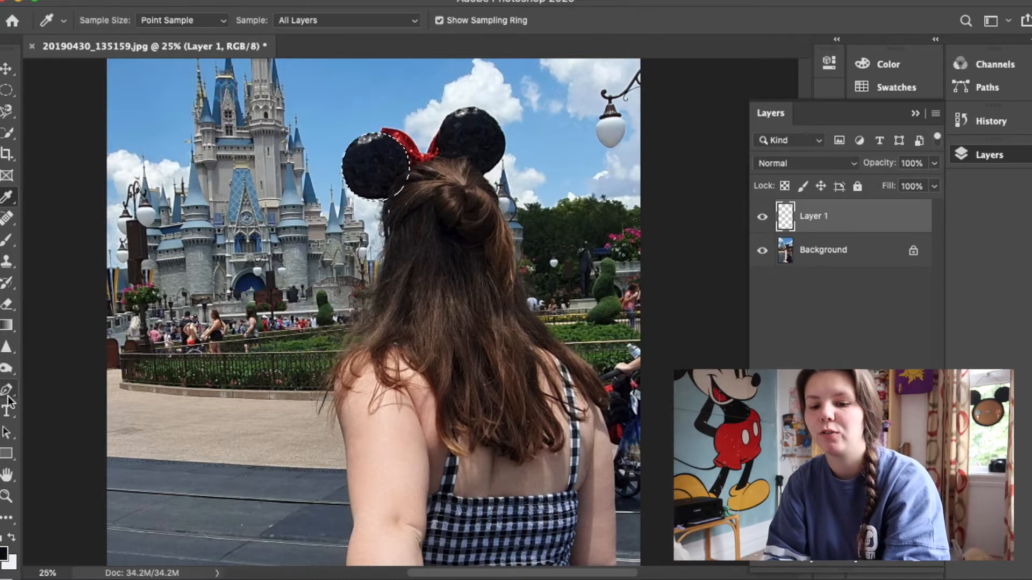
click(10, 326)
right_click(9, 326)
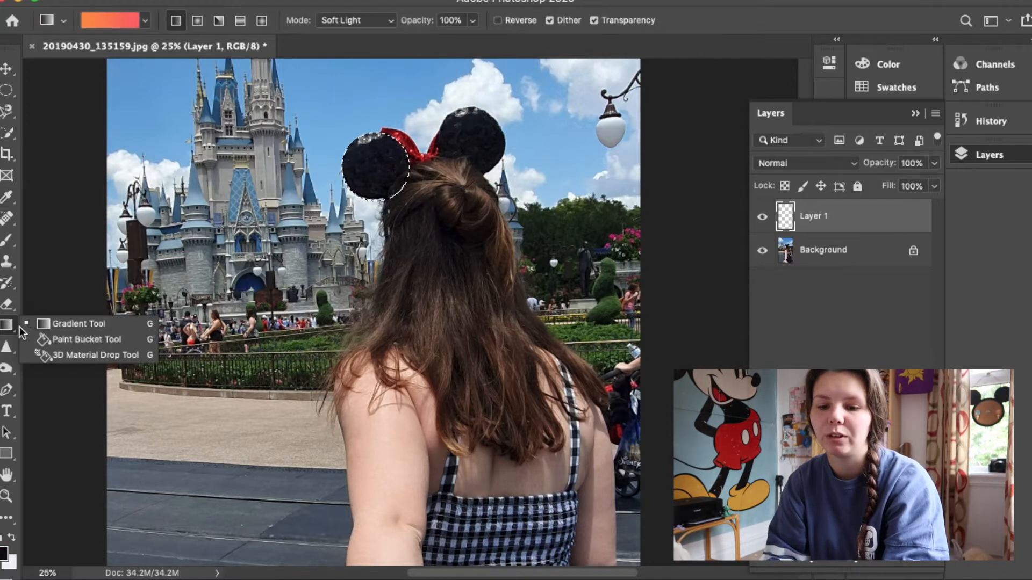
click(49, 336)
click(388, 166)
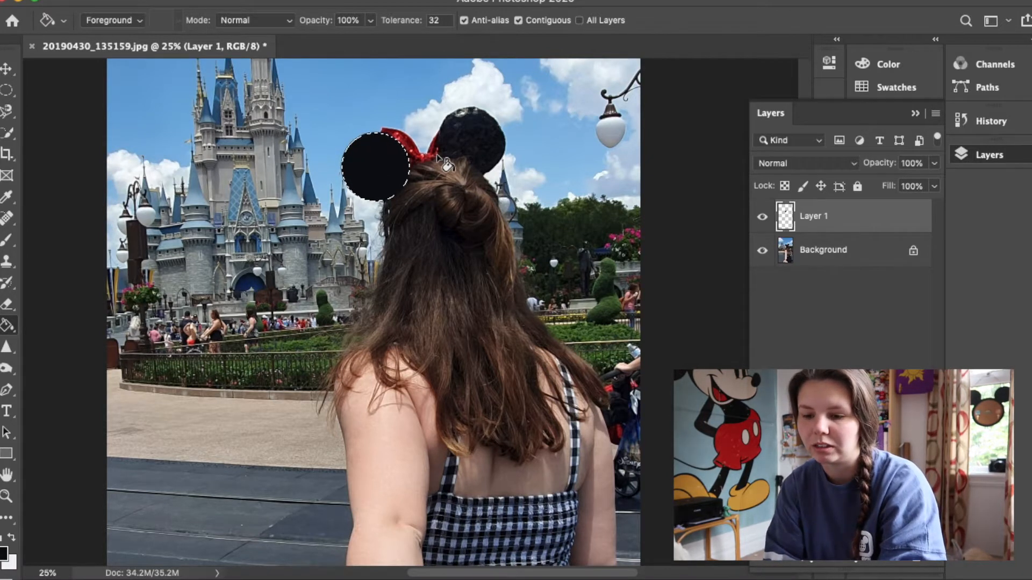
key(ctrl+d)
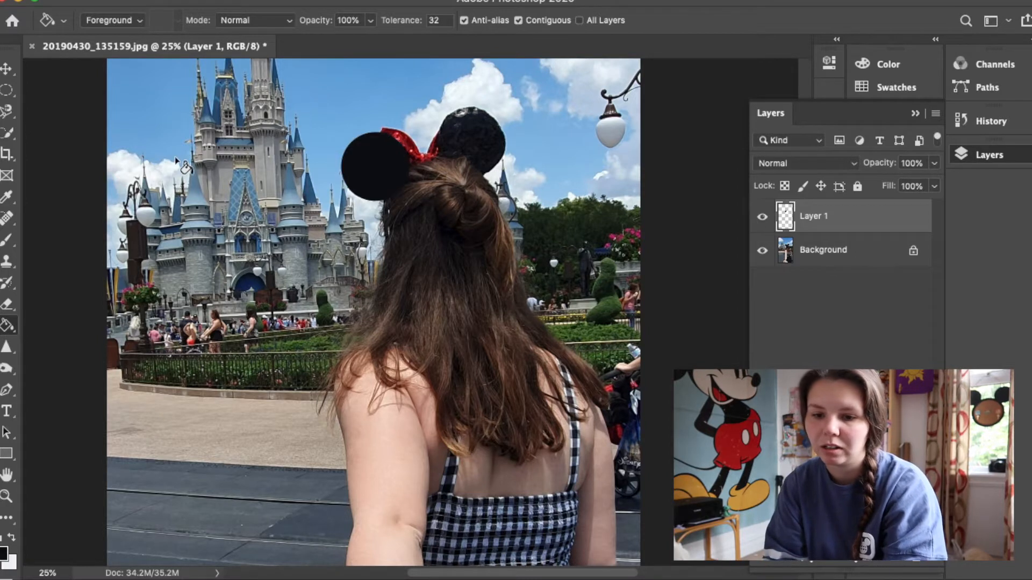
Step: Prepare the Eraser with a brush size of 90 for trimming the black ear shape near the hair
click(7, 304)
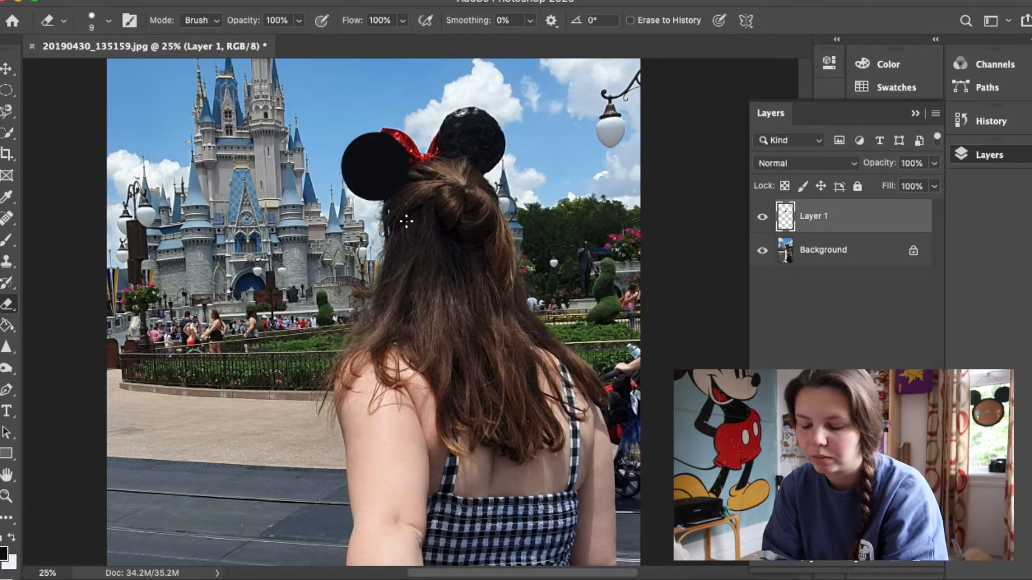
scroll(411, 220, up, 3)
scroll(410, 220, up, 10)
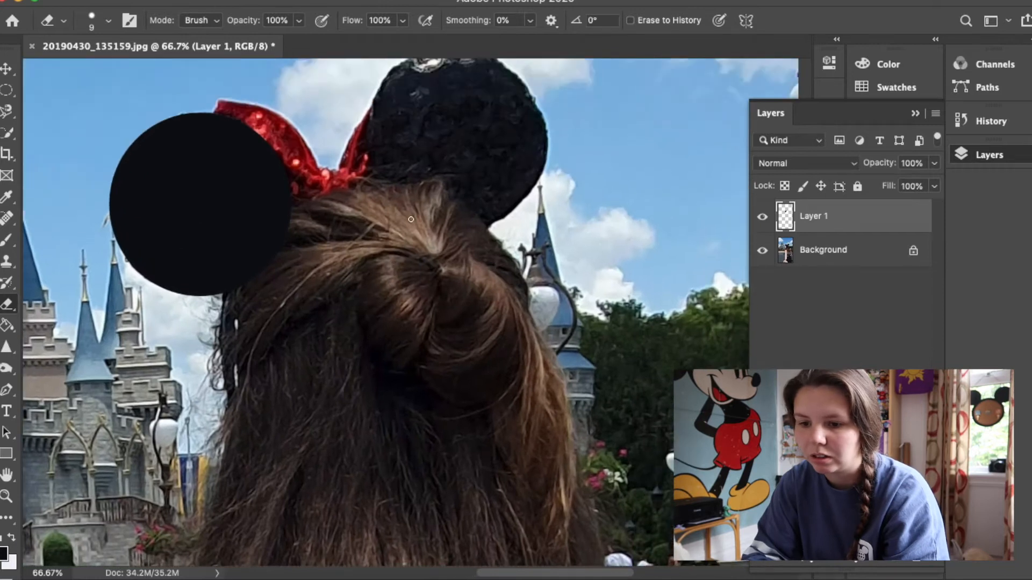
key(bracketright)
key(bracketright)
key(bracketright)
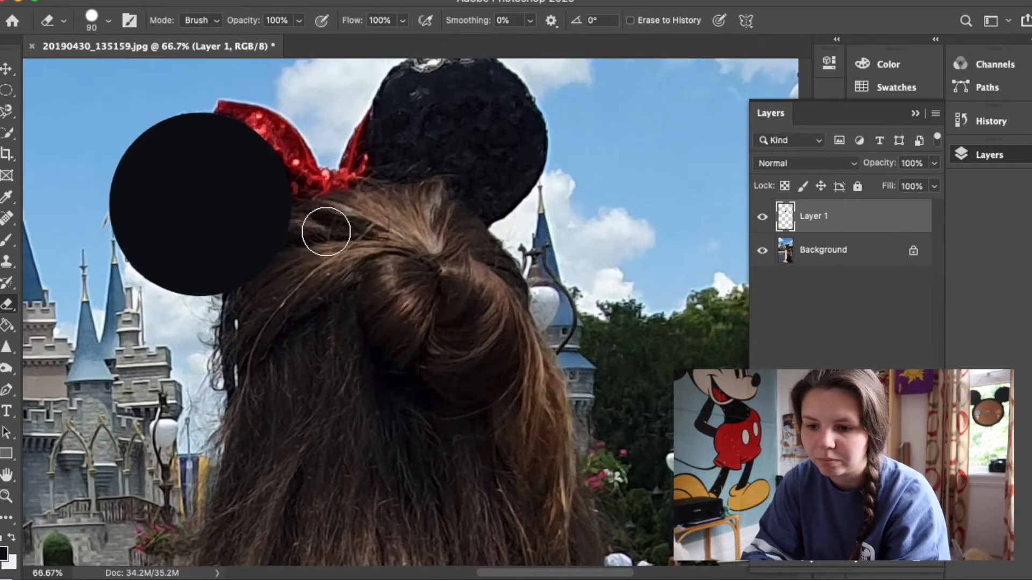
Step: Hide Layer 1 and try to select the left ear on the Background layer, clearing each attempted selection
click(762, 216)
click(9, 132)
click(93, 147)
drag(180, 177, 267, 270)
key(super+d)
click(840, 250)
drag(204, 188, 261, 280)
key(super+d)
Step: Select the patch of hair bordering the left ear on the Background layer with the Magnetic Lasso
click(7, 111)
click(54, 141)
click(221, 330)
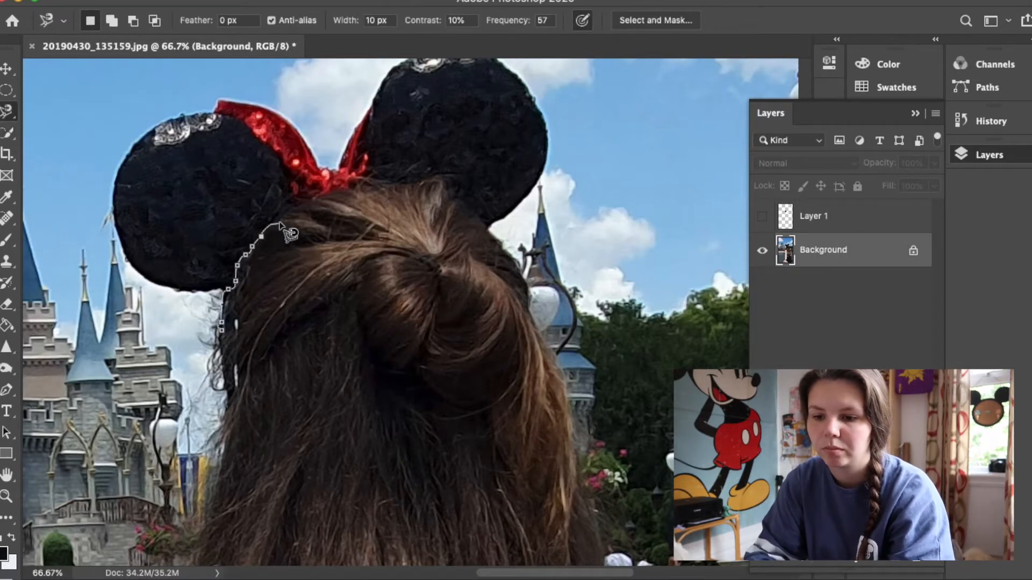
double_click(242, 423)
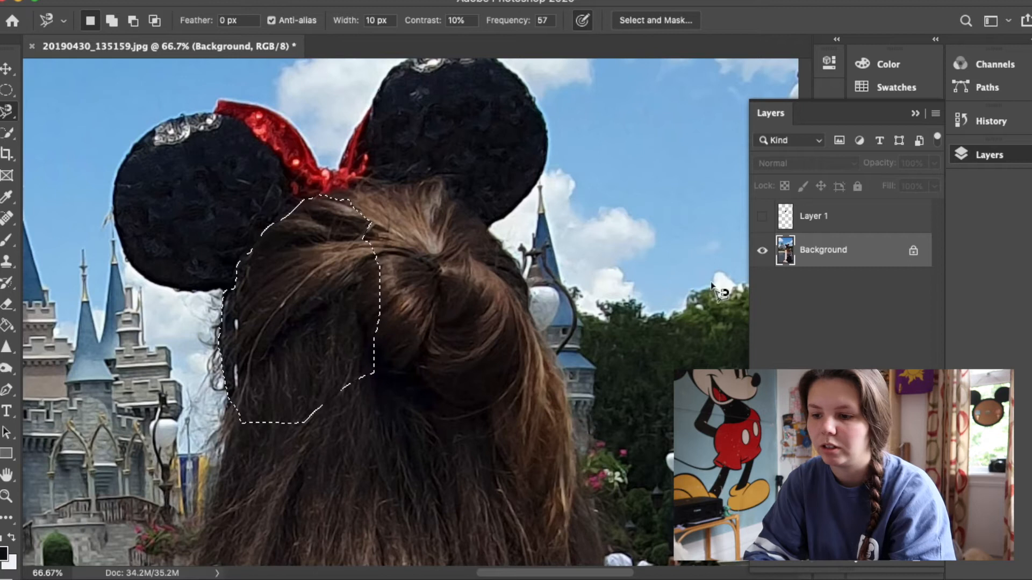
Step: Show Layer 1 again, erase the part of the black ear overlapping the selected hair, and deselect
click(762, 216)
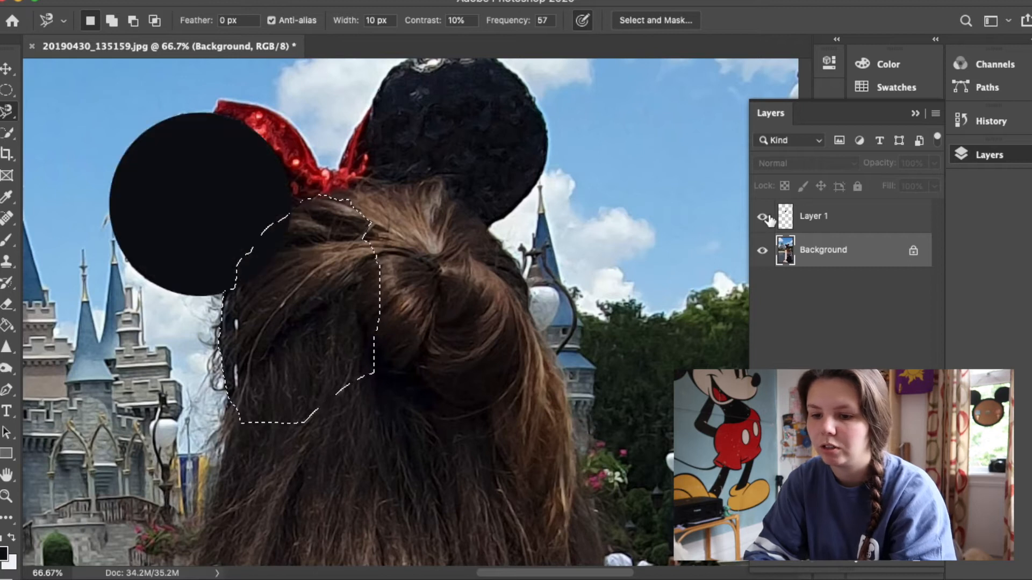
click(831, 215)
click(7, 305)
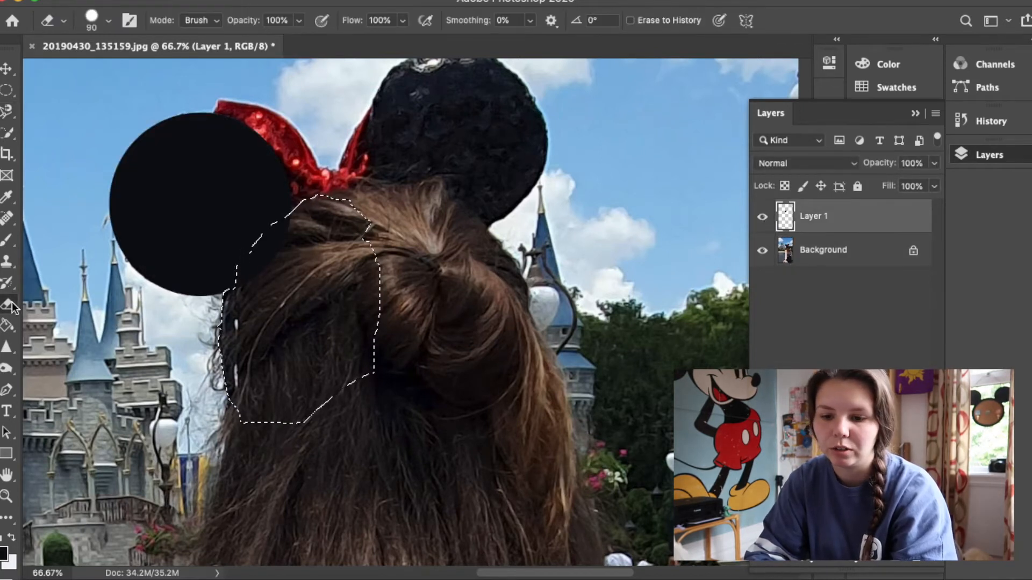
drag(288, 249, 251, 296)
mouse_move(293, 227)
mouse_down()
mouse_move(233, 290)
mouse_move(228, 374)
mouse_move(252, 264)
mouse_up()
key(ctrl+d)
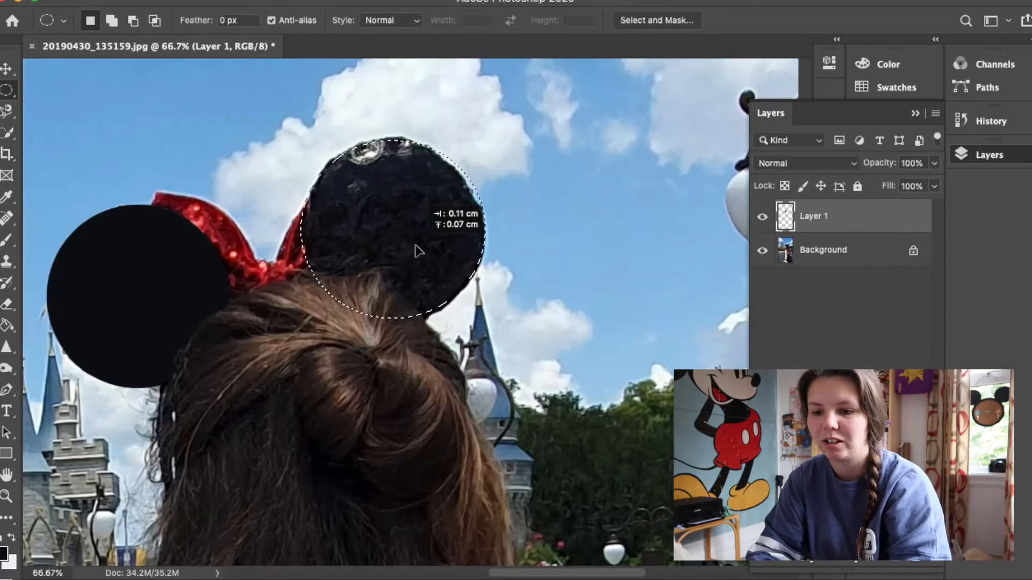
Step: Fit the circular selection over the right ear and subtract the overlapping hair using the Magnetic Lasso on the Background layer
drag(418, 250, 417, 248)
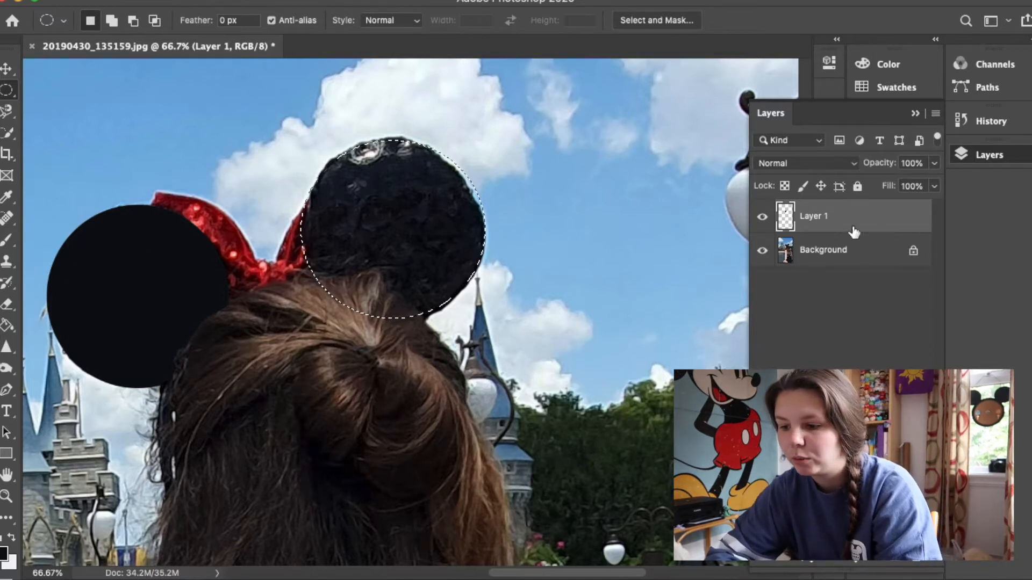
click(830, 260)
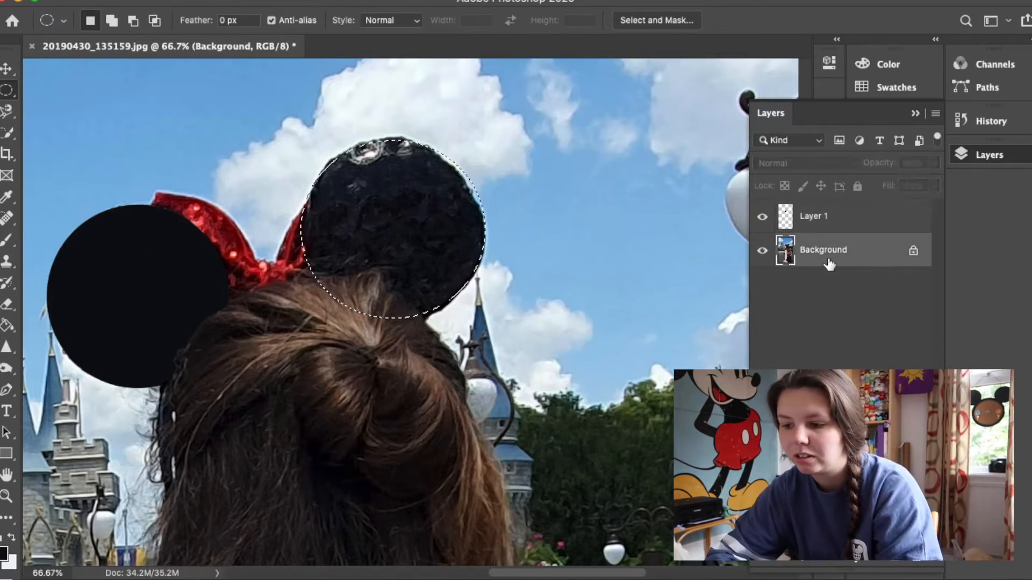
click(7, 112)
right_click(5, 115)
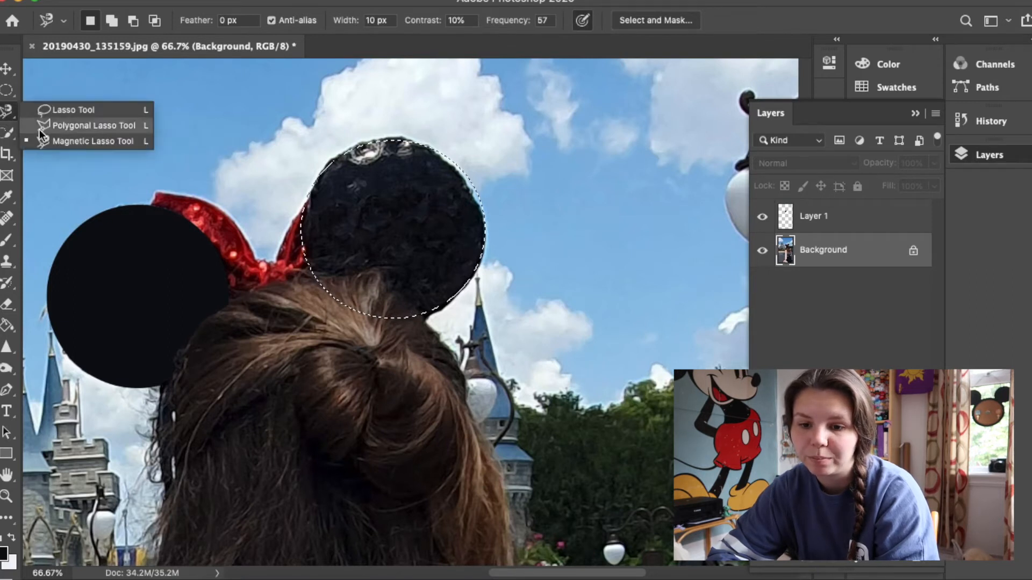
click(47, 142)
key(alt)
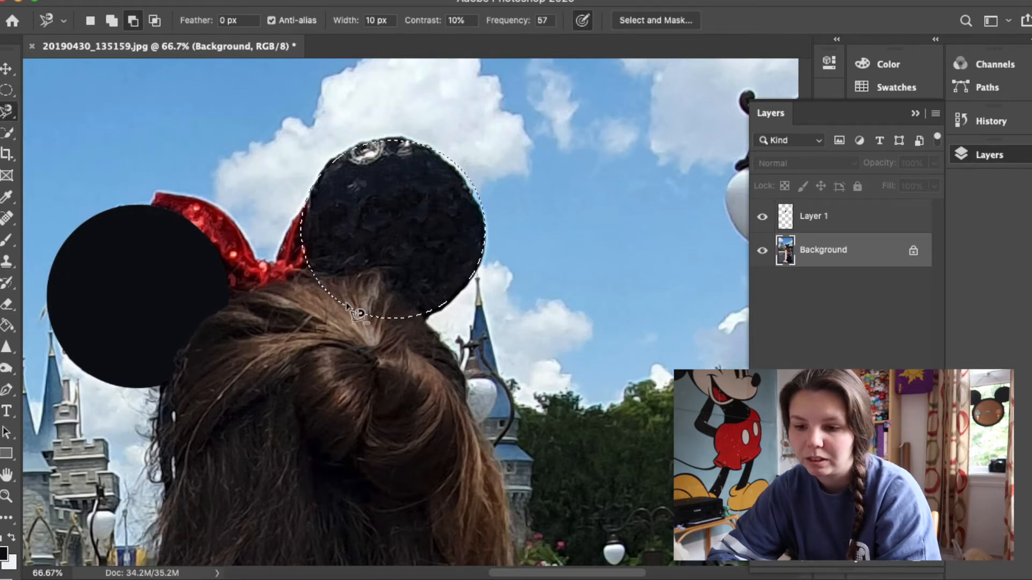
click(312, 276)
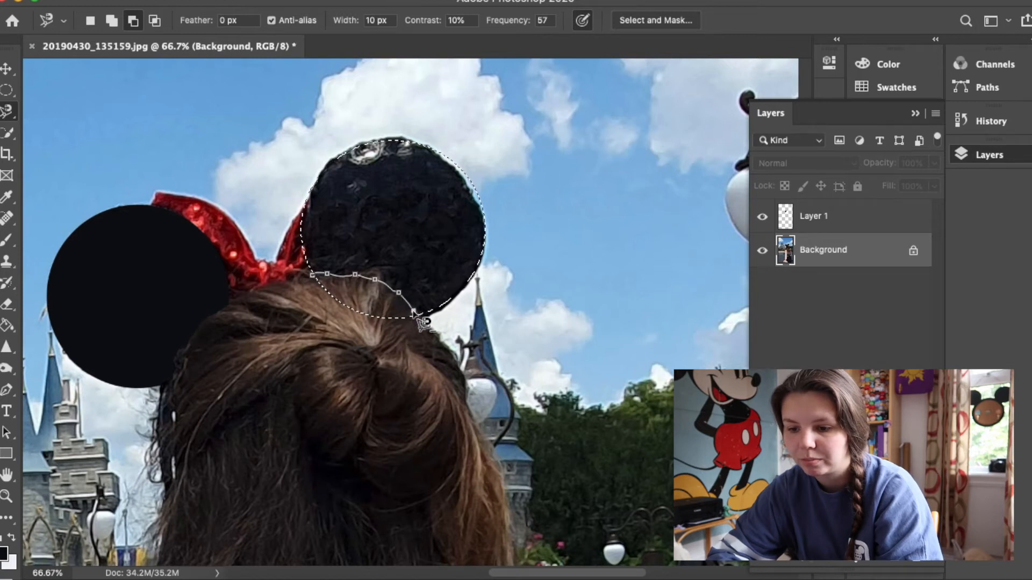
double_click(237, 369)
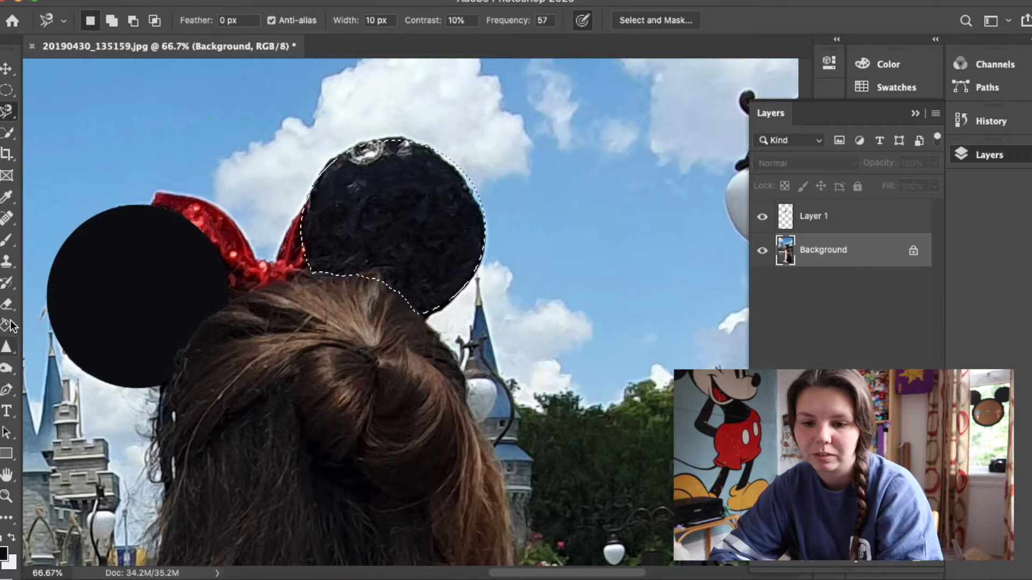
Step: Sample the black of the finished left ear, fill the right ear selection with it on Layer 1, and deselect
click(7, 241)
click(7, 198)
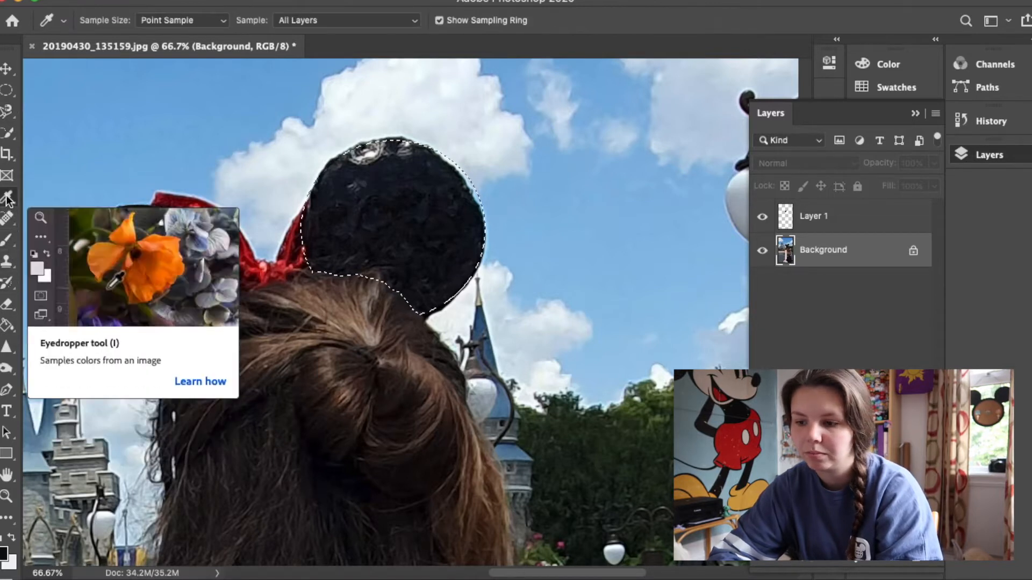
click(416, 209)
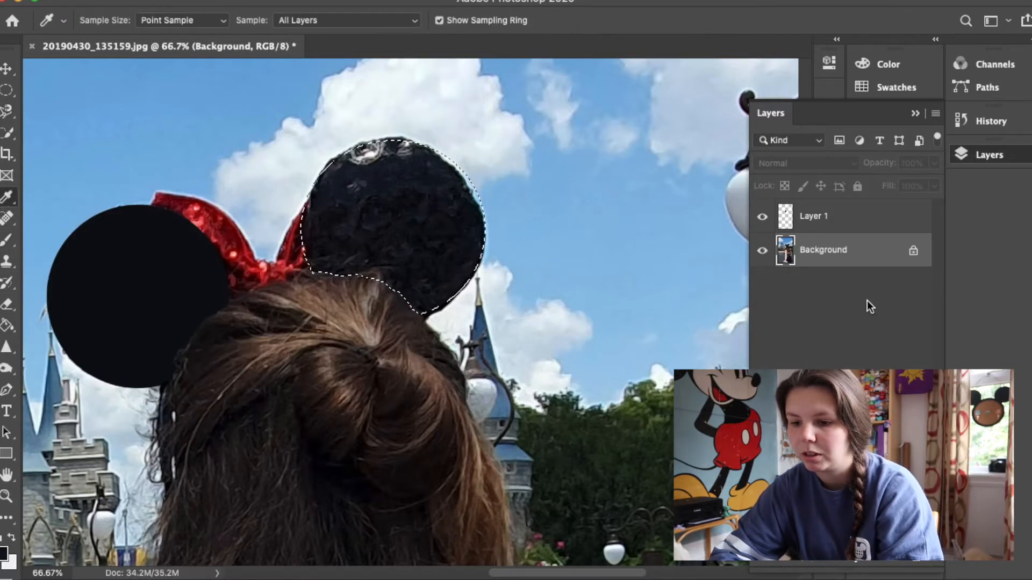
click(122, 288)
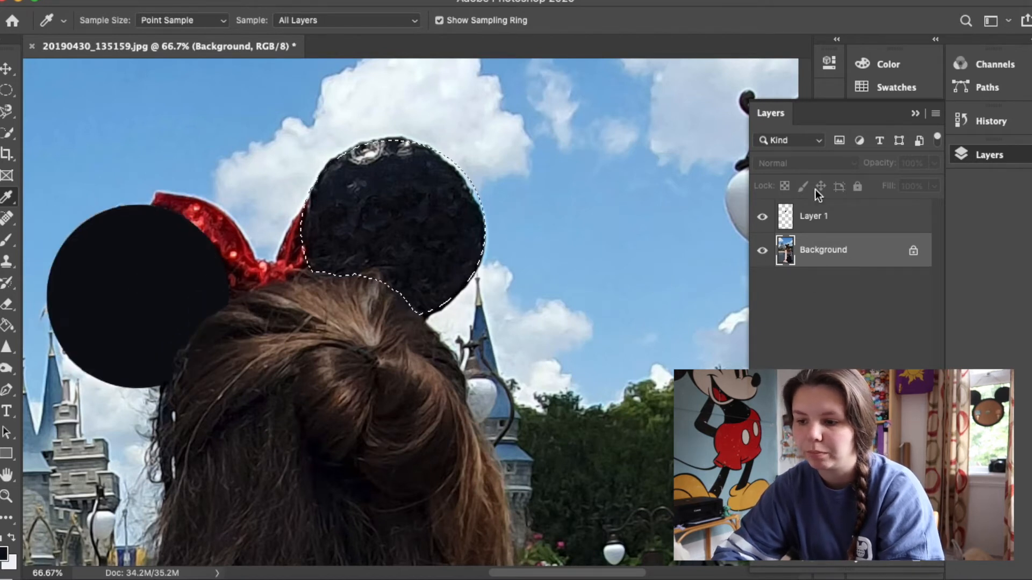
click(814, 219)
click(6, 327)
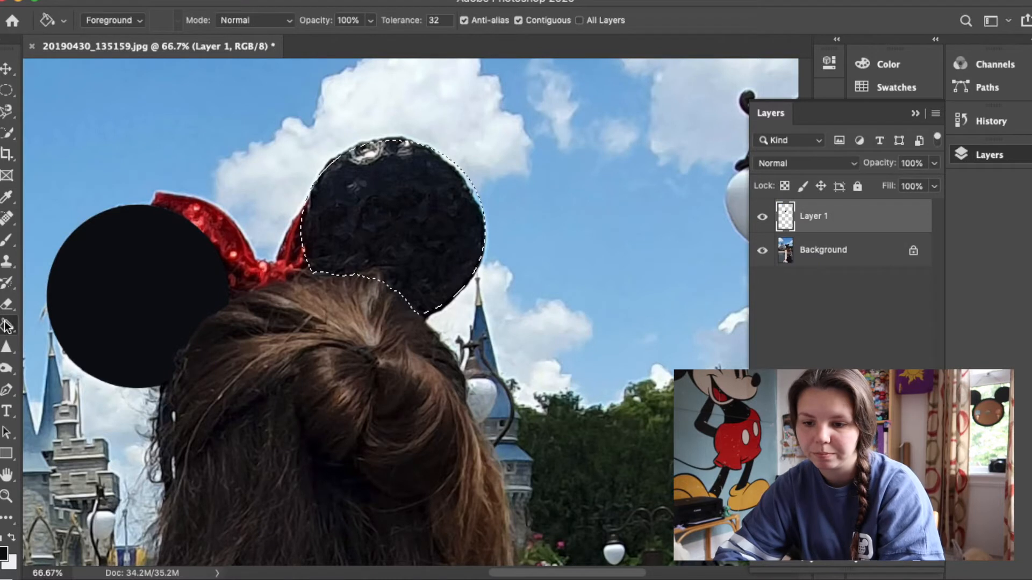
click(350, 221)
key(super+d)
Step: Toggle the Background layer's visibility to check the two filled ears on their own and over the photo
click(763, 251)
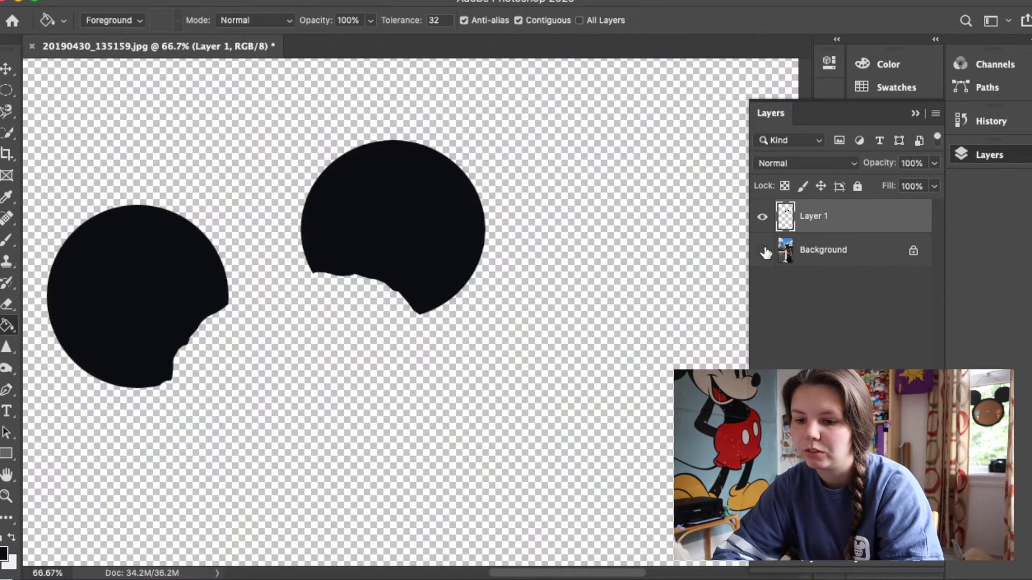
click(763, 251)
click(763, 251)
click(762, 251)
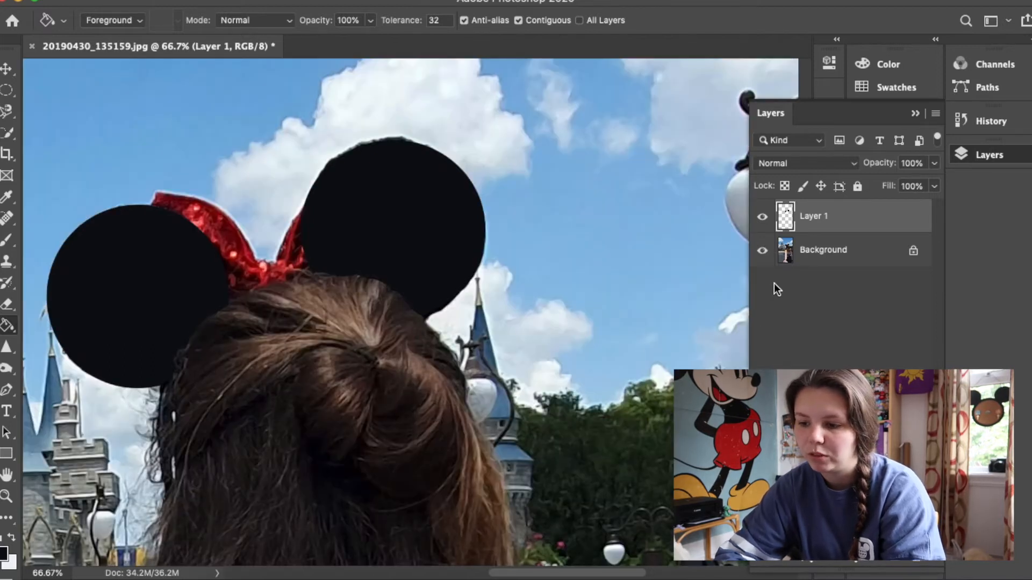
Step: Hide the Background layer and add a new layer beneath Layer 1 filled with light blue 9ba8e8
click(762, 251)
scroll(371, 396, down, 3)
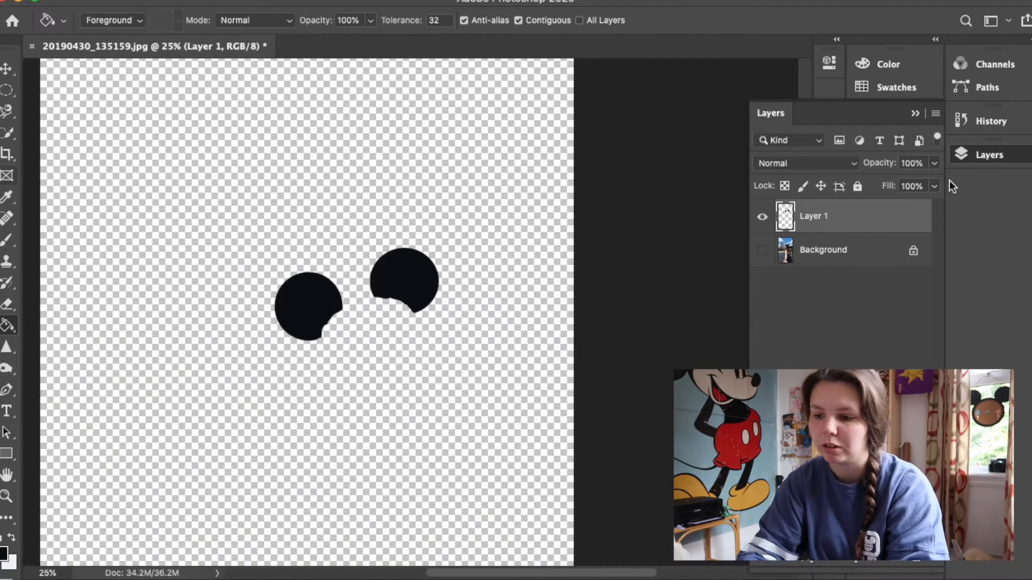
click(895, 564)
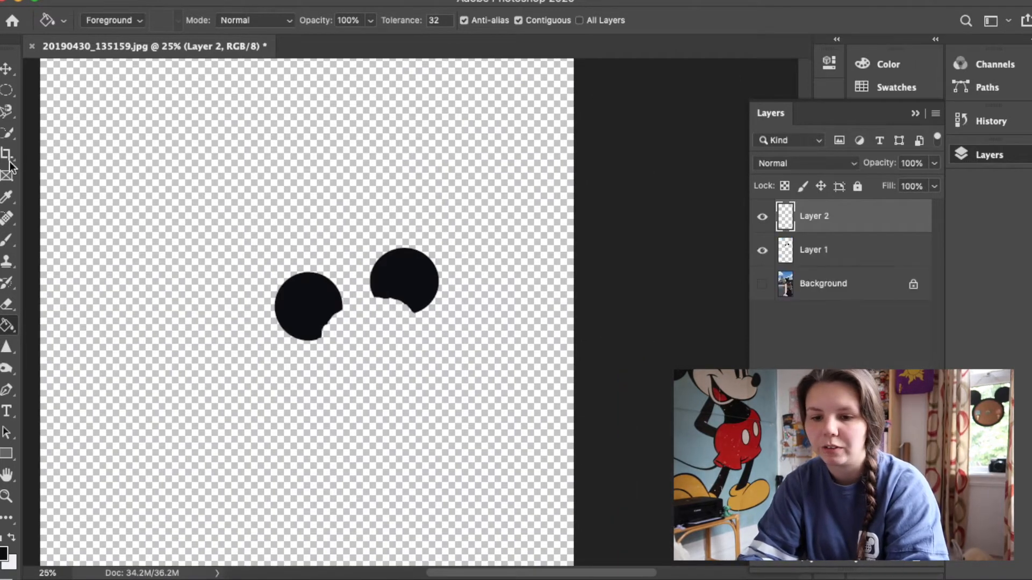
drag(823, 227, 822, 264)
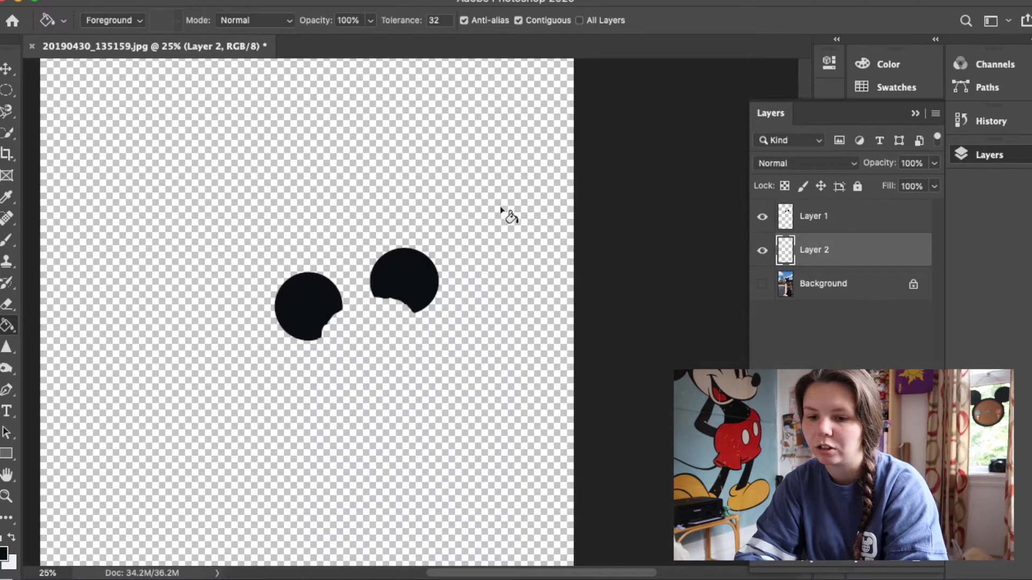
click(3, 554)
drag(388, 211, 374, 187)
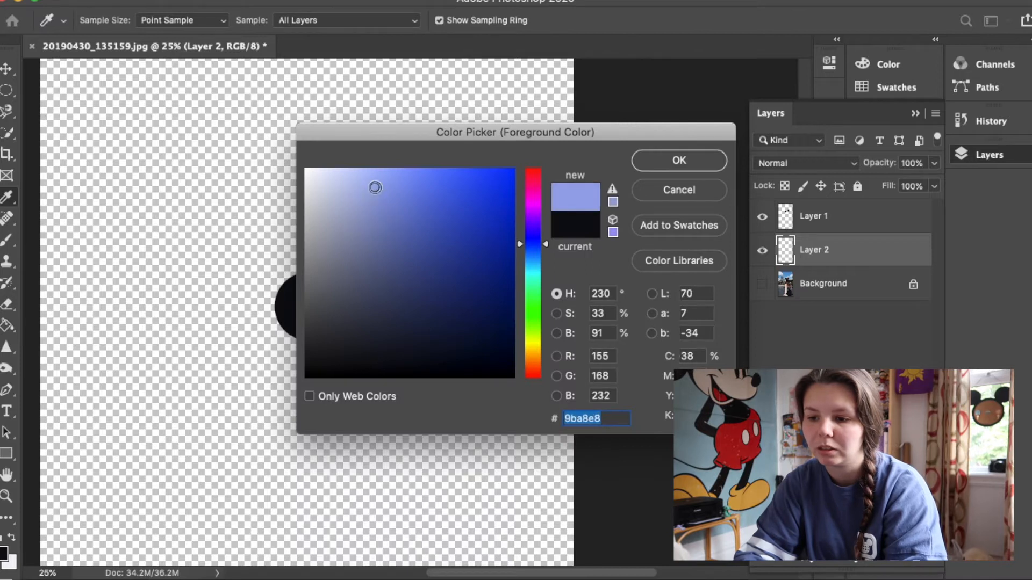
click(665, 160)
click(380, 130)
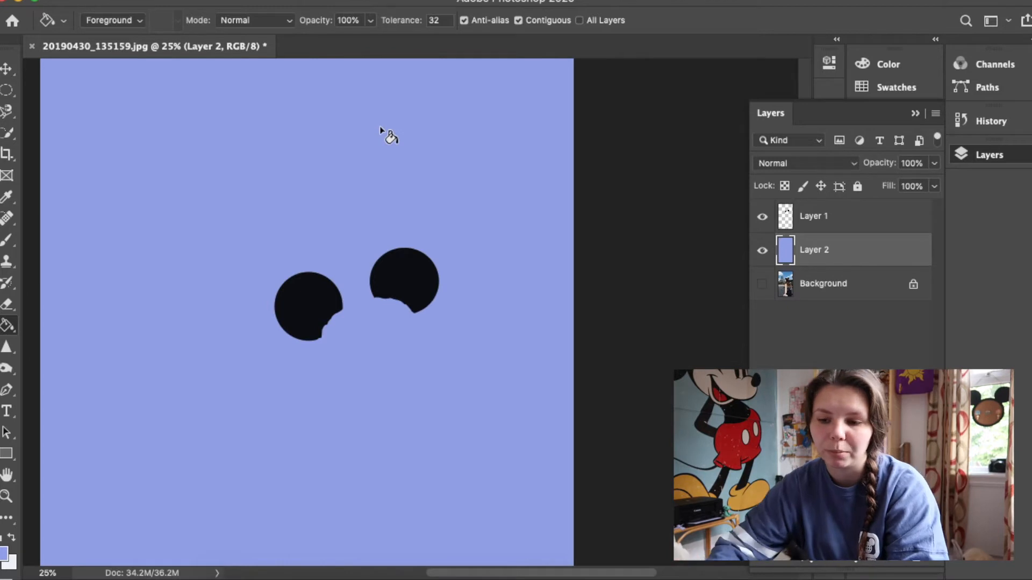
Step: Show the Background photo again and delete the light blue layer
click(761, 251)
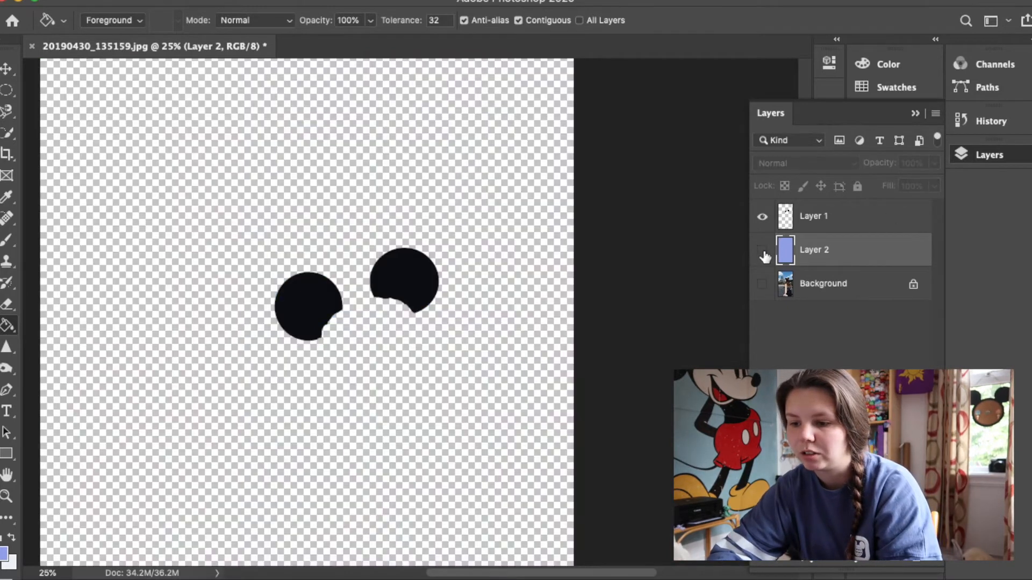
click(762, 284)
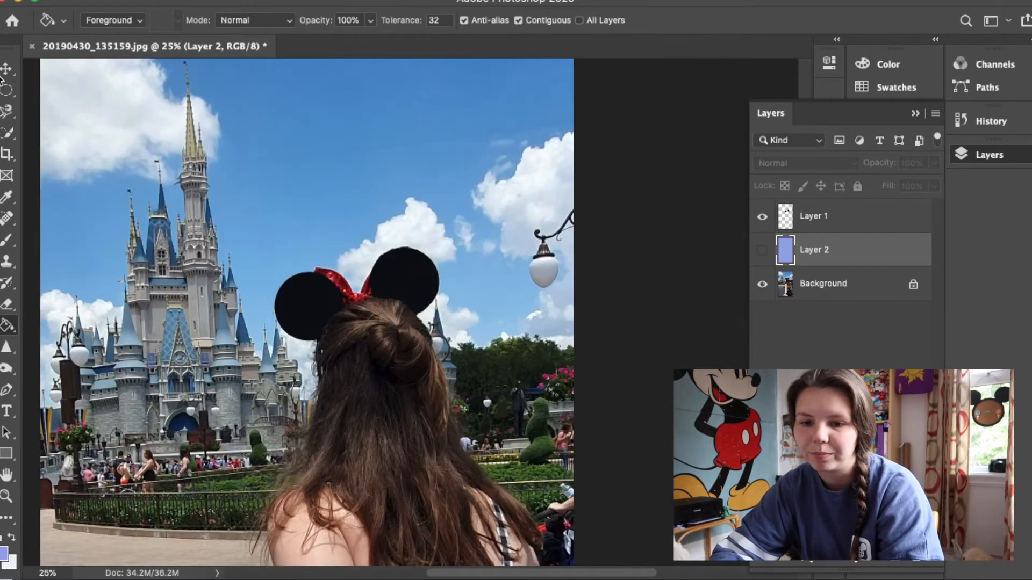
key(v)
key(super+equal)
key(super+equal)
key(super+equal)
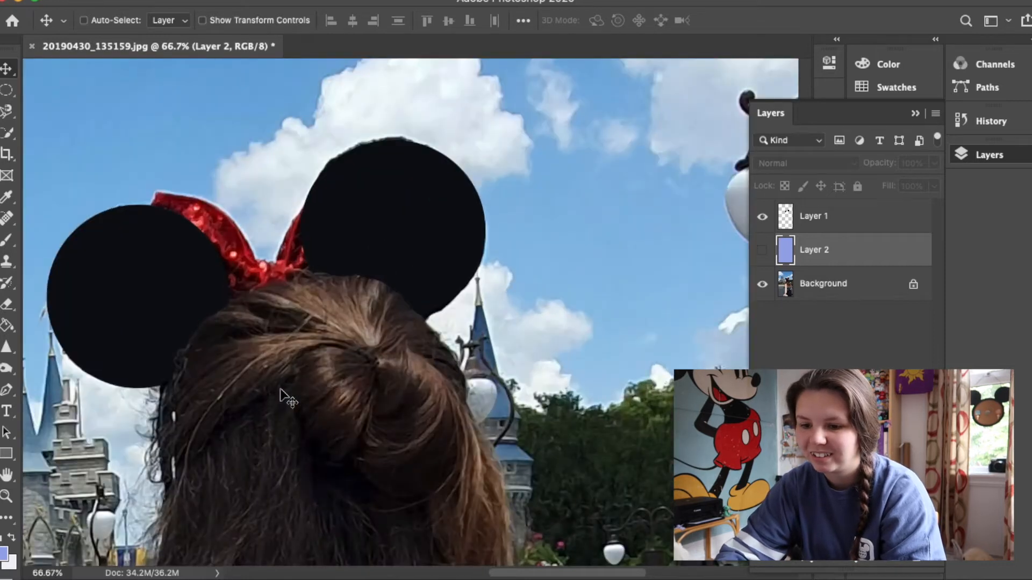
scroll(253, 353, left, 5)
scroll(254, 353, up, 2)
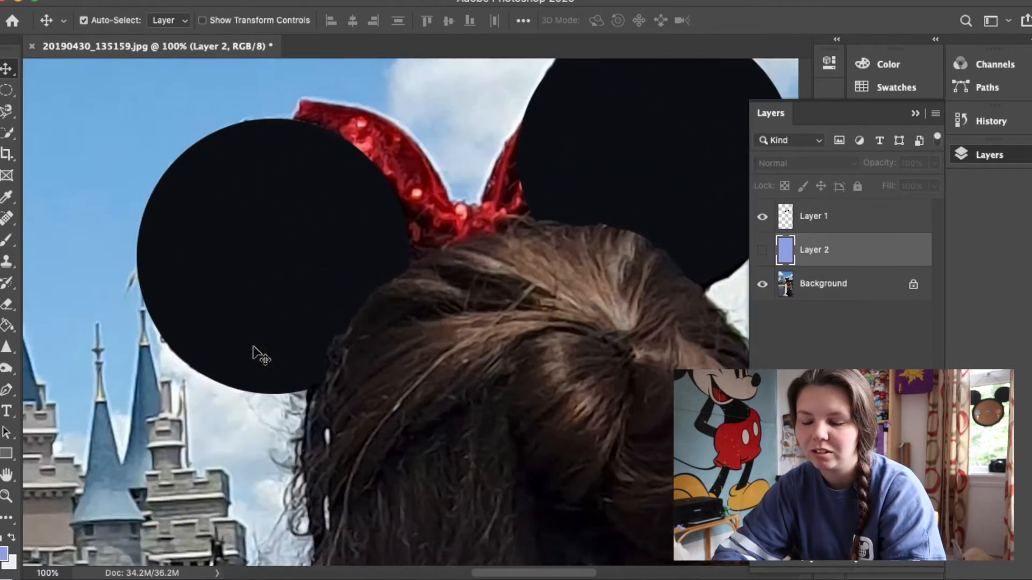
scroll(254, 376, right, 3)
scroll(253, 377, down, 1)
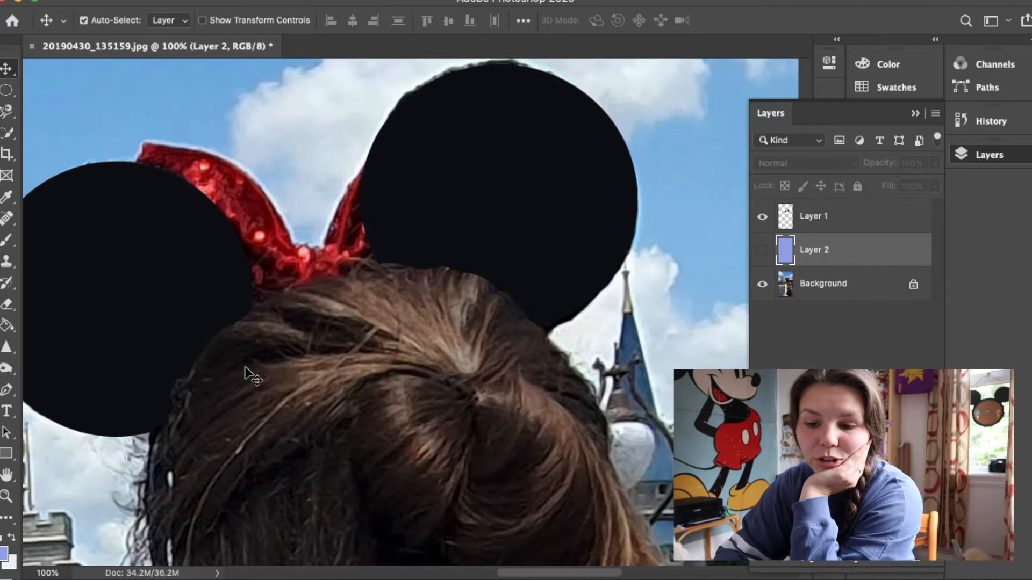
drag(829, 257, 916, 564)
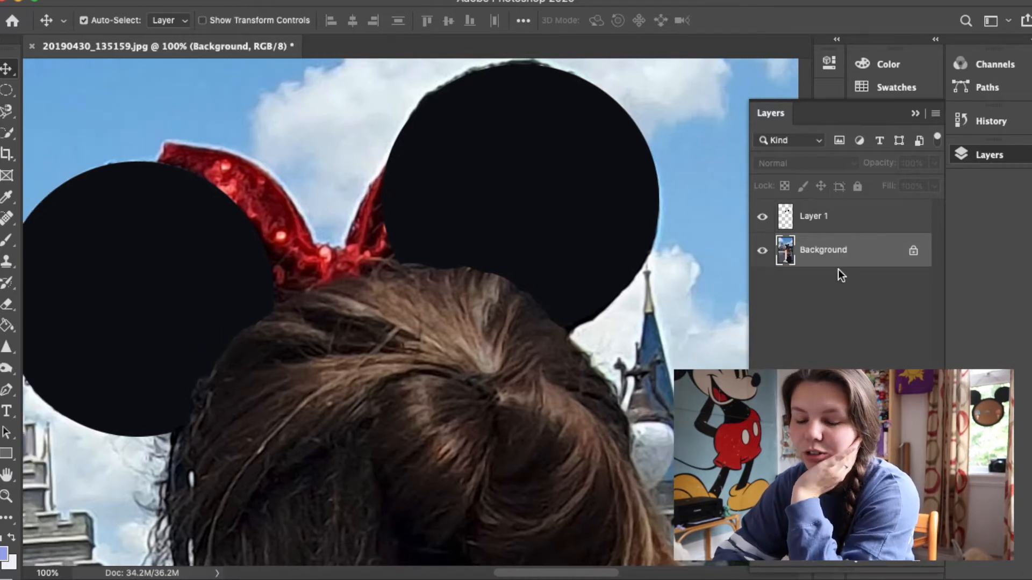
Step: Select the bow between the ears on the Background layer with the Magnetic Lasso and fill it dark red on Layer 1
click(6, 111)
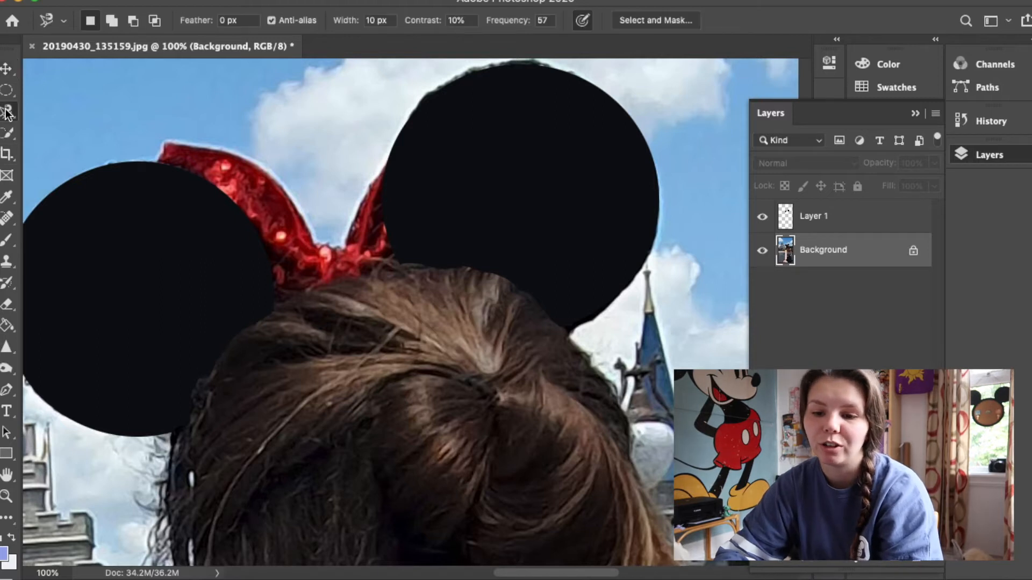
click(159, 162)
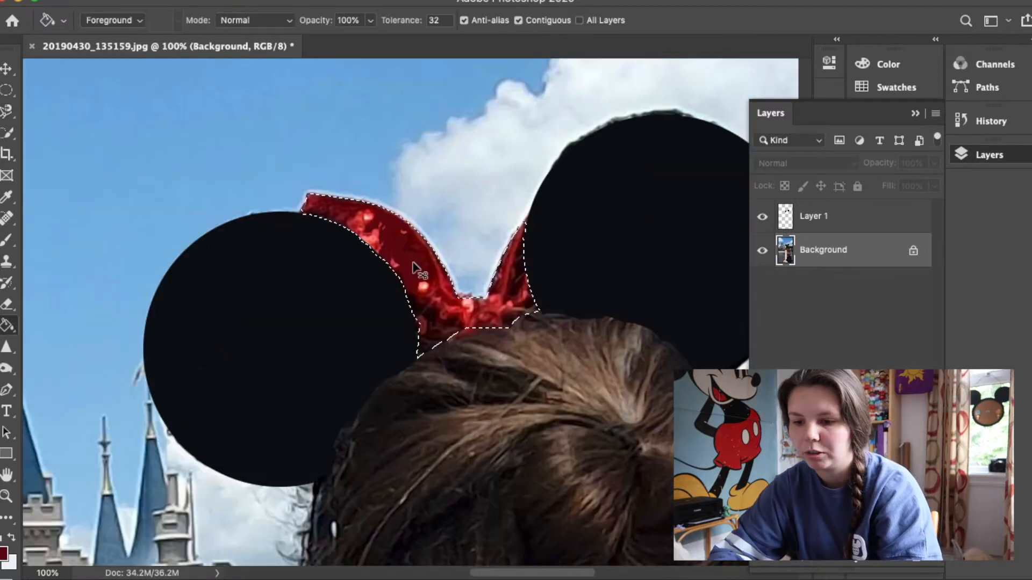
click(422, 272)
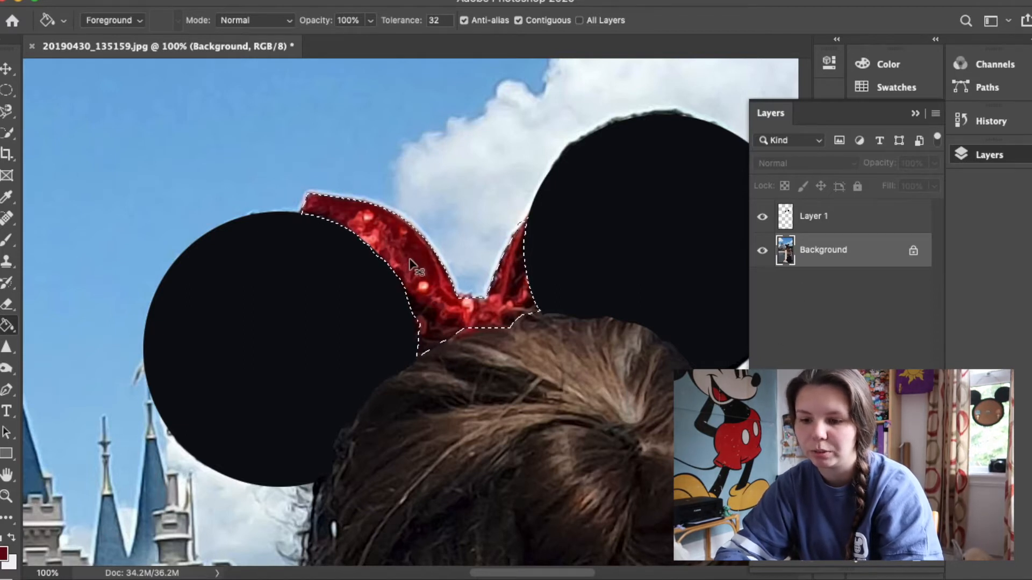
click(796, 221)
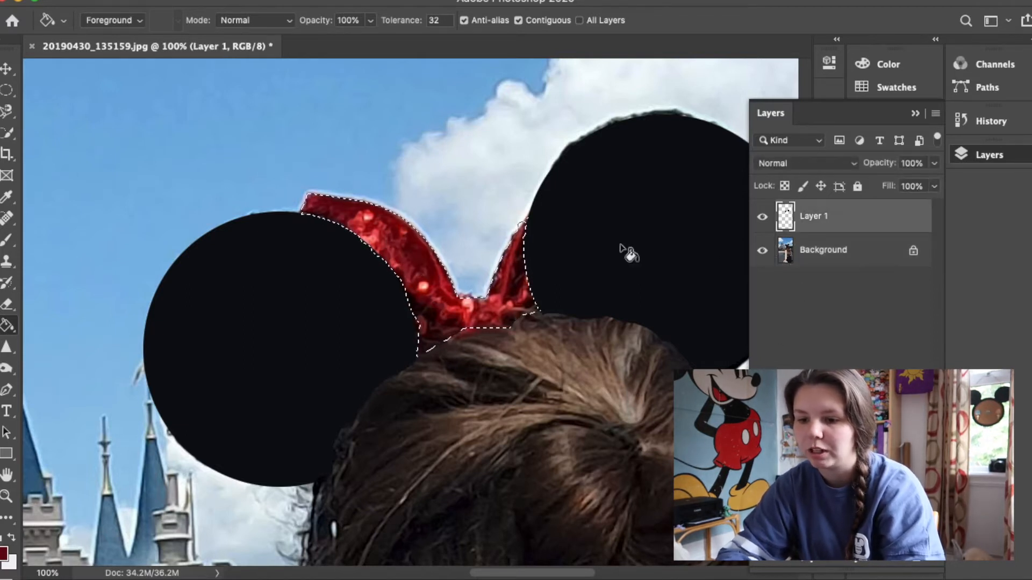
click(426, 265)
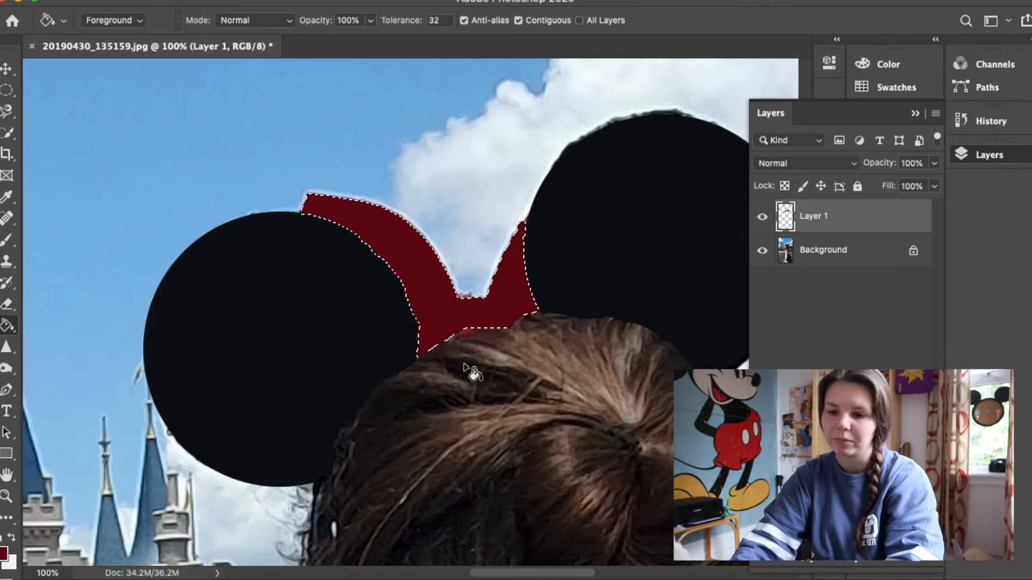
Step: Refill the bow selection on Layer 1 with the brighter red aa1c28 and deselect
click(3, 556)
click(488, 274)
drag(489, 274, 480, 238)
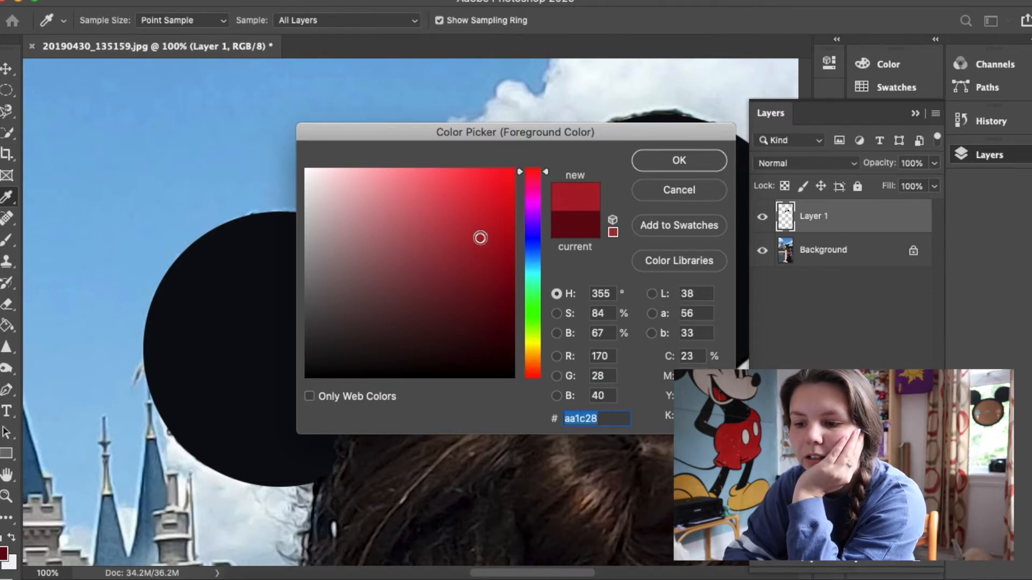
click(678, 161)
click(491, 314)
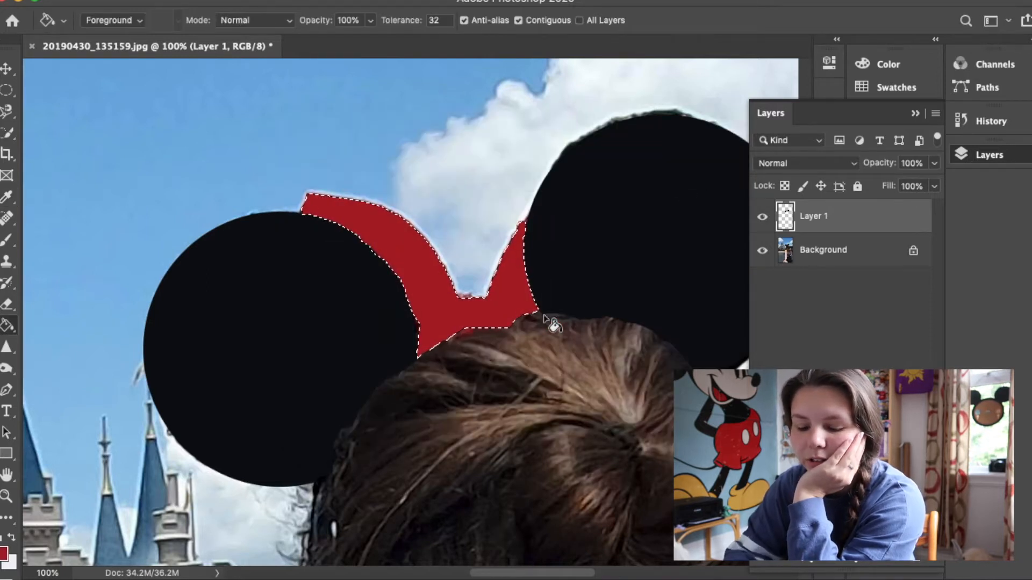
key(super+d)
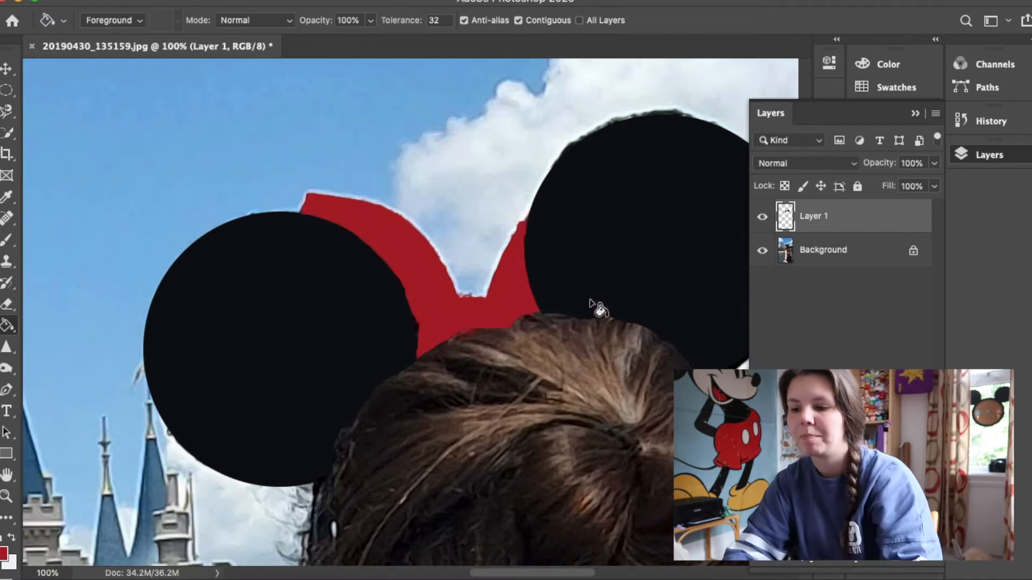
Step: Hide the Background layer and set the Brush to 10 px at 100% opacity for touching up the bow
click(763, 251)
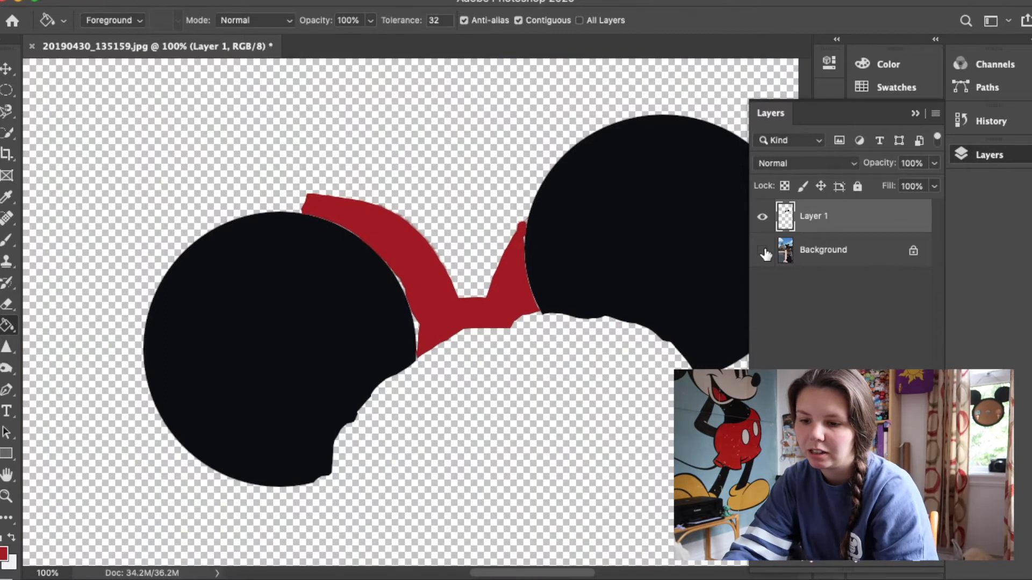
key(super+equal)
key(super+equal)
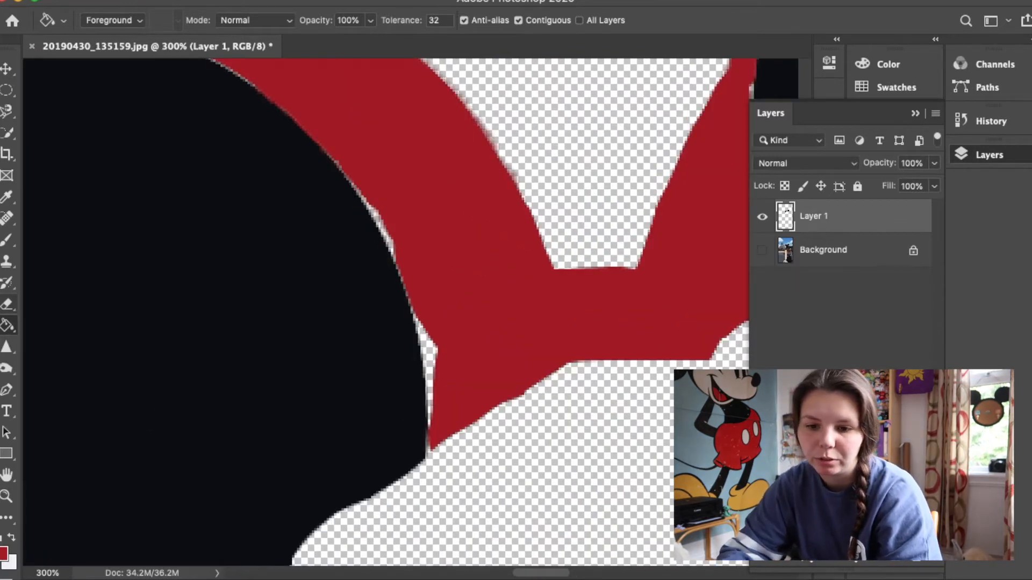
click(8, 240)
key(bracketleft)
key(bracketleft)
key(bracketleft)
key(bracketleft)
key(bracketleft)
key(bracketleft)
key(bracketleft)
key(bracketleft)
key(bracketleft)
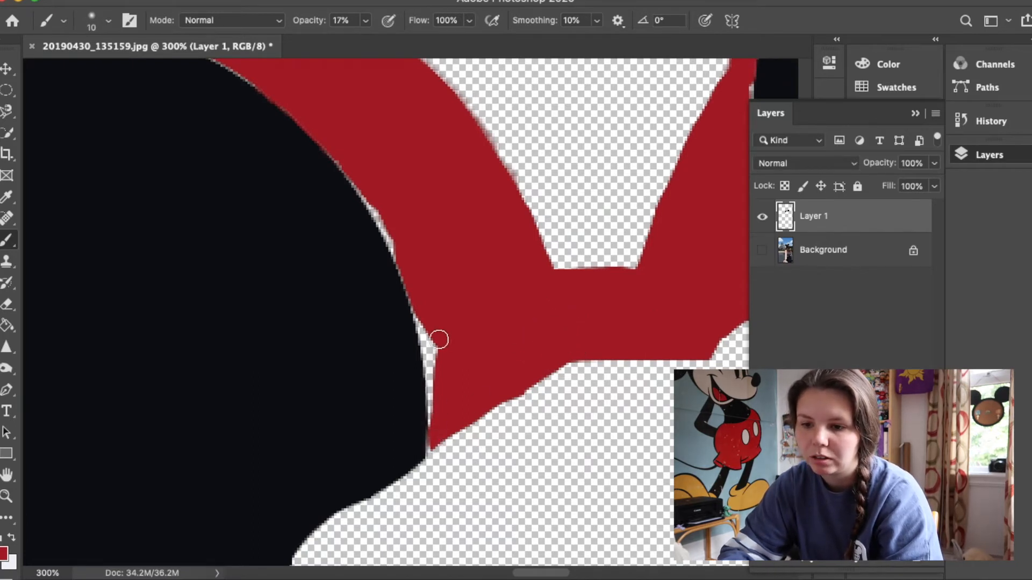
drag(366, 21, 544, 53)
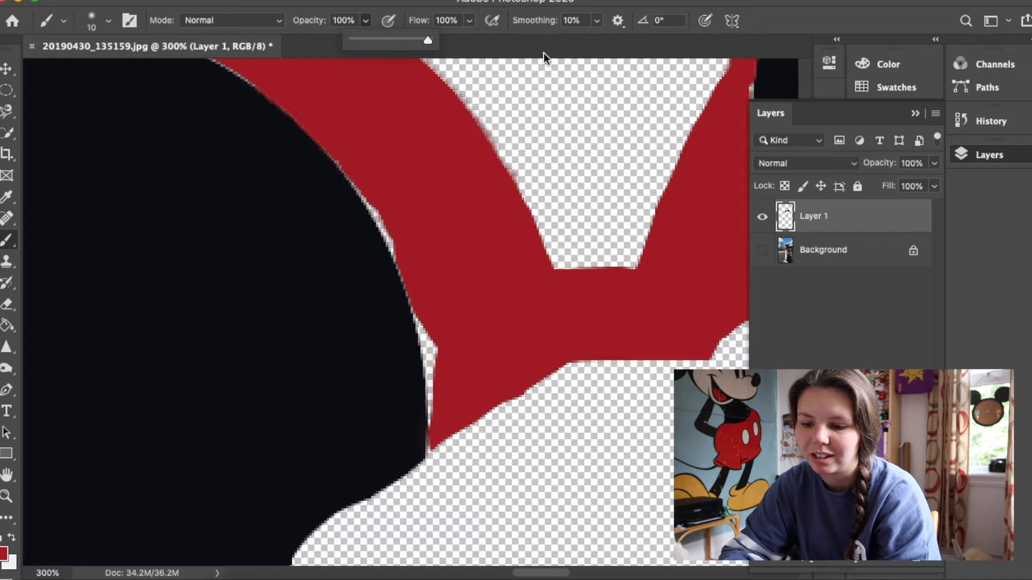
Step: Undo the test stroke beside the bow and choose the Hard Round brush
drag(435, 443, 437, 427)
key(super+z)
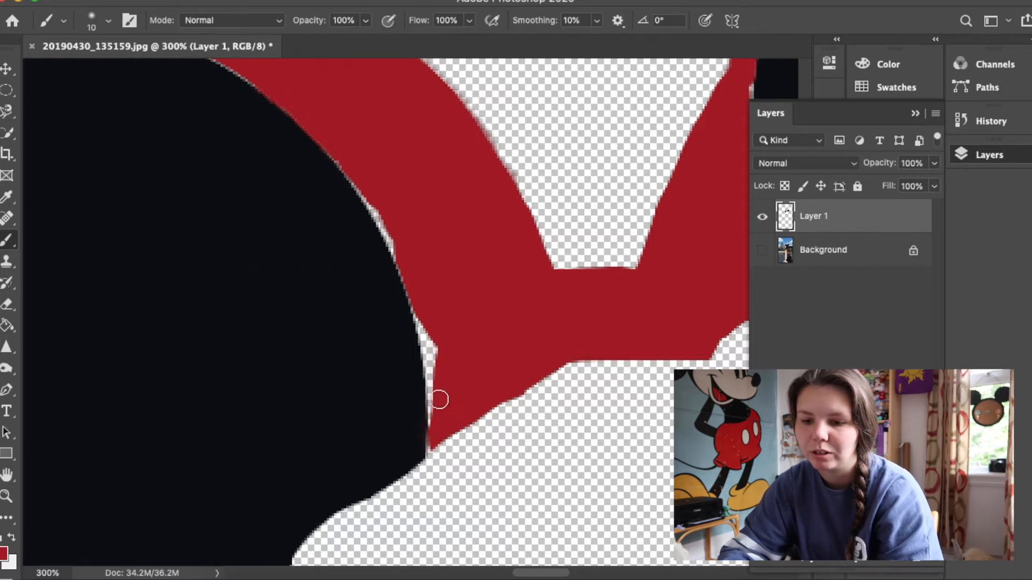
click(108, 22)
click(96, 253)
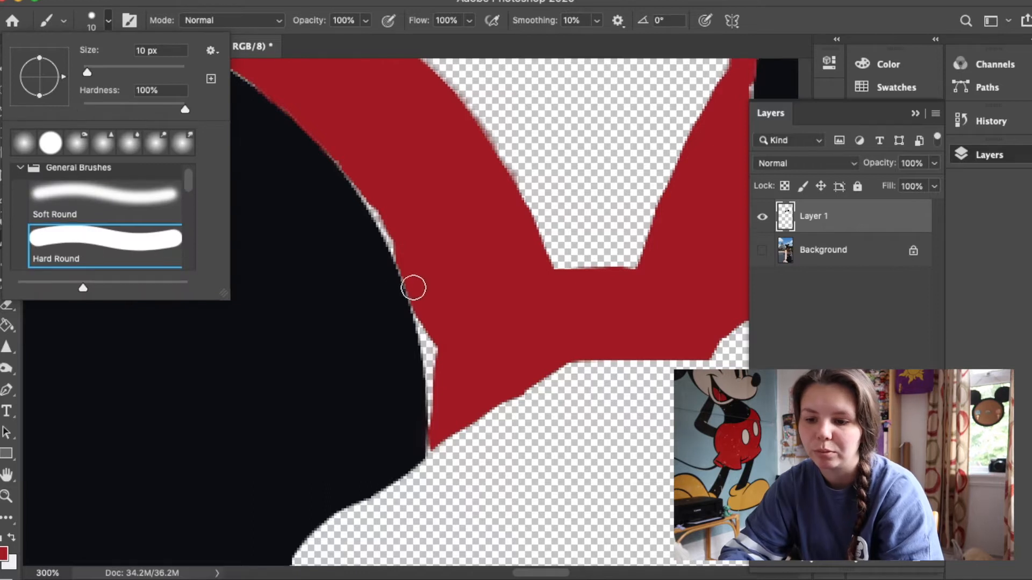
Step: Add a new layer beneath Layer 1 and paint red over the gaps between the bow and both ears
click(895, 557)
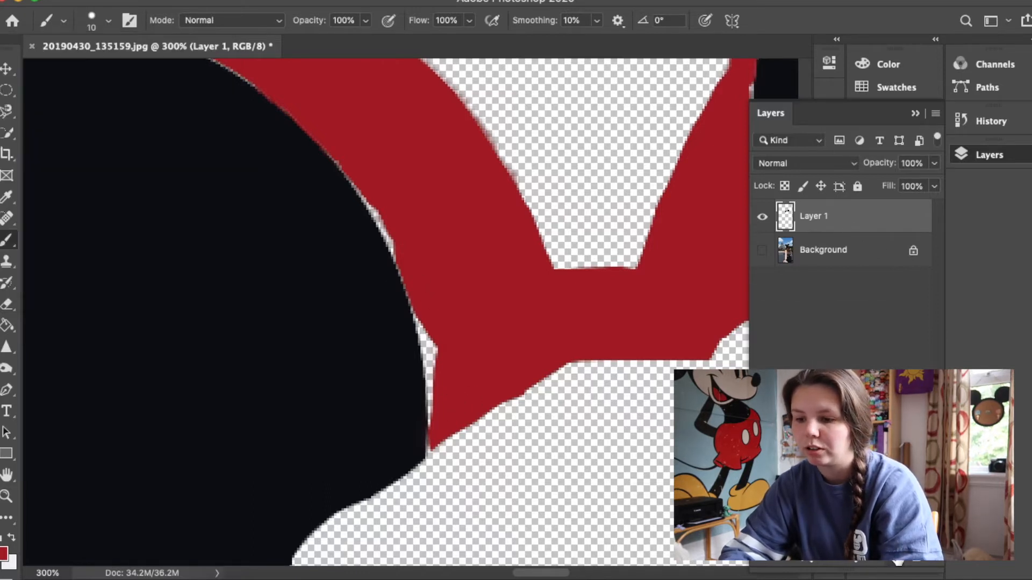
drag(820, 219, 819, 271)
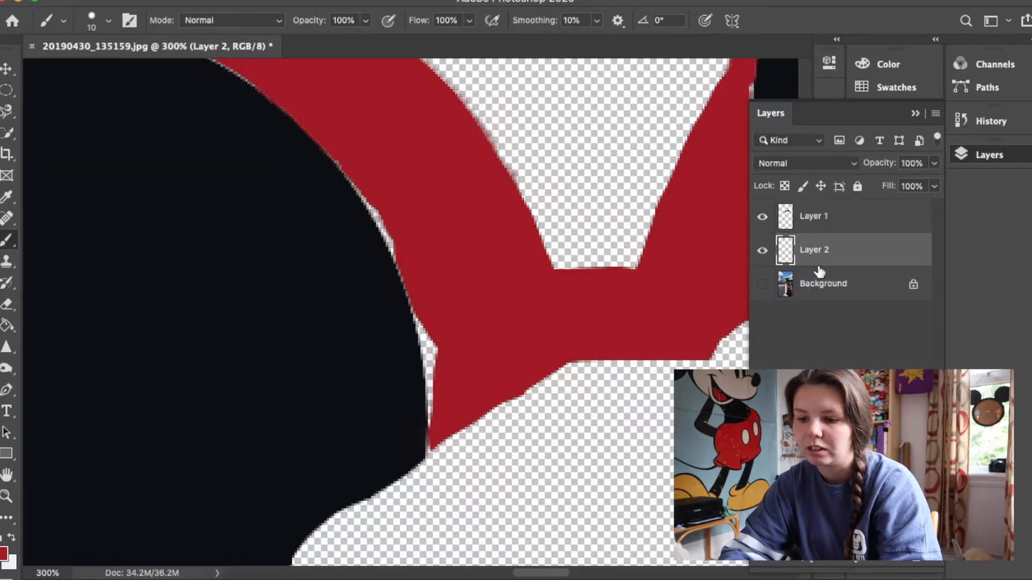
mouse_move(418, 431)
mouse_down()
mouse_move(417, 453)
mouse_move(421, 329)
mouse_move(428, 340)
mouse_up()
key(ctrl+z)
mouse_move(437, 380)
mouse_down()
mouse_move(440, 337)
mouse_move(430, 306)
mouse_move(419, 308)
mouse_move(429, 419)
mouse_up()
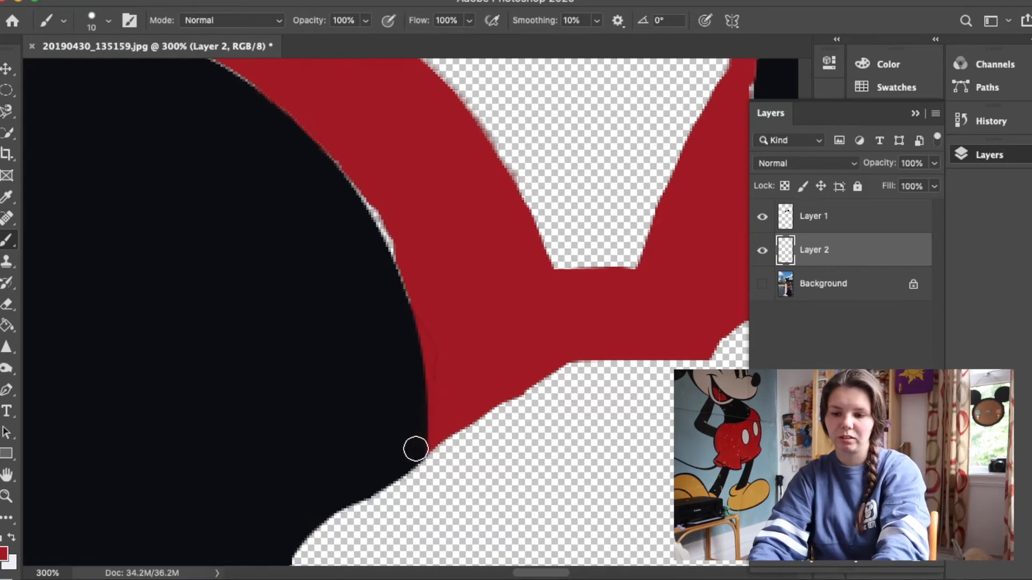
mouse_move(412, 281)
mouse_down()
mouse_move(391, 215)
mouse_move(395, 248)
mouse_move(323, 134)
mouse_move(333, 162)
mouse_up()
scroll(333, 162, up, 5)
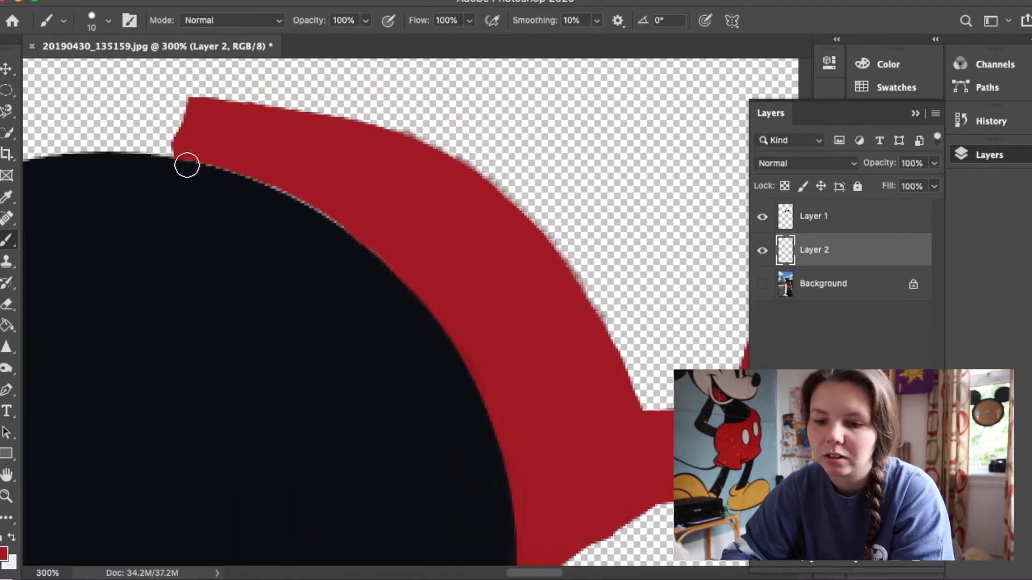
scroll(378, 267, right, 10)
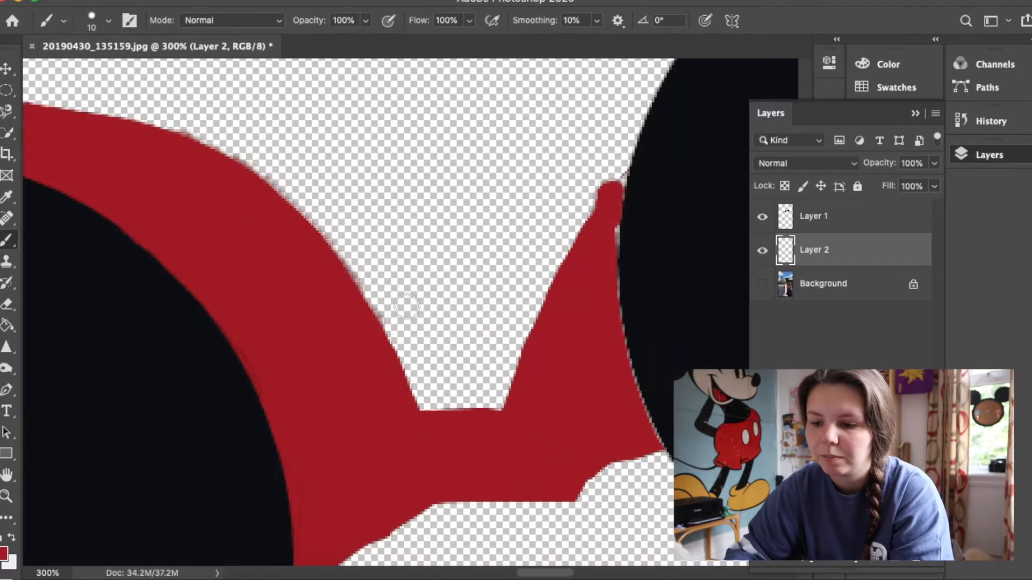
mouse_move(480, 380)
mouse_down()
mouse_move(448, 313)
mouse_move(443, 137)
mouse_up()
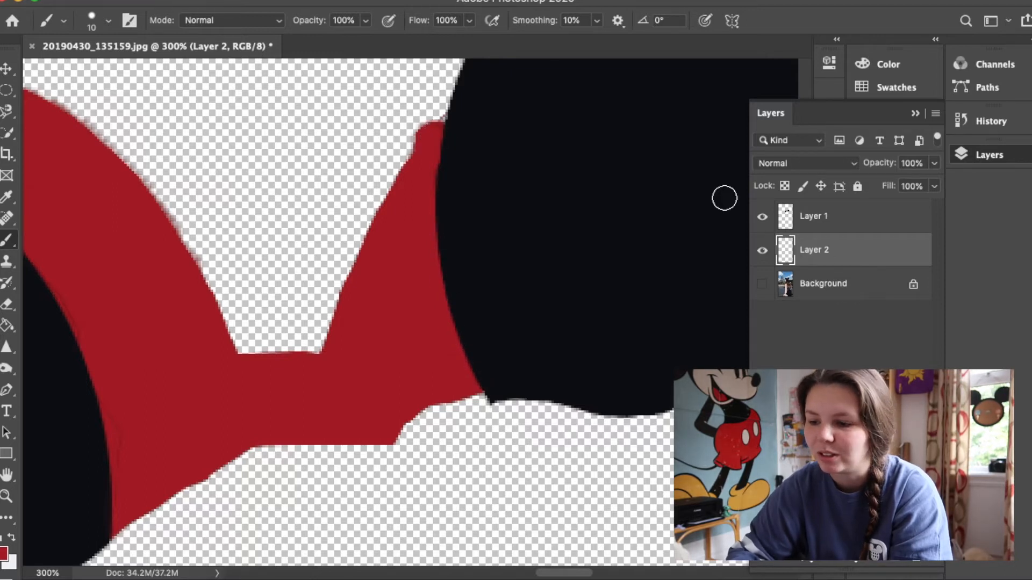
Step: Show the Background photo again behind the traced ears and bow
click(763, 284)
key(super+minus)
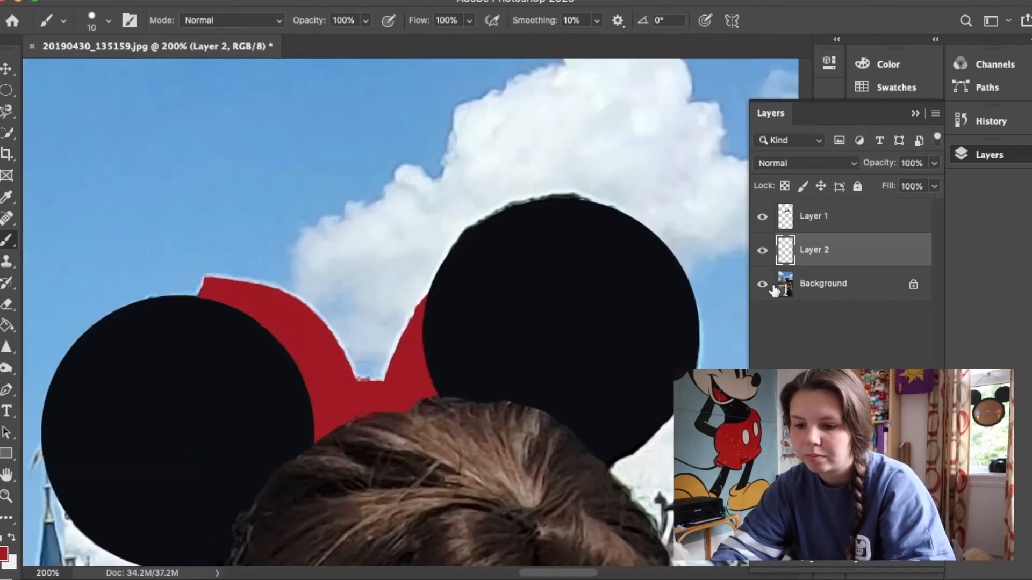
key(super+minus)
key(super+minus)
key(super+minus)
key(super+minus)
key(super+minus)
key(super+minus)
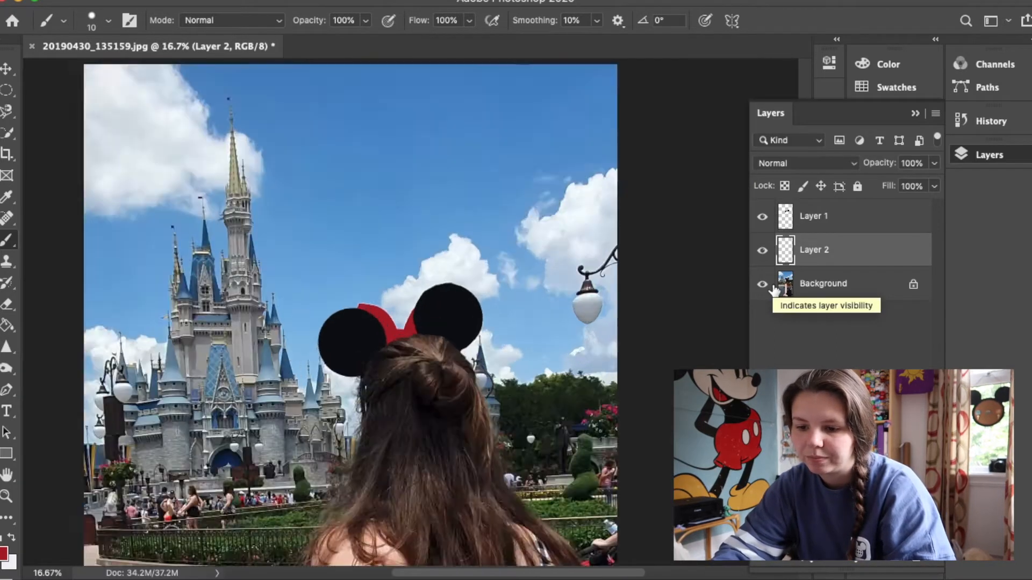
Step: Examine the hair's shapes and shading in the photo, from the bun down to the shoulders
key(super+plus)
key(super+plus)
key(super+plus)
key(super+plus)
key(super+plus)
scroll(299, 356, down, 3)
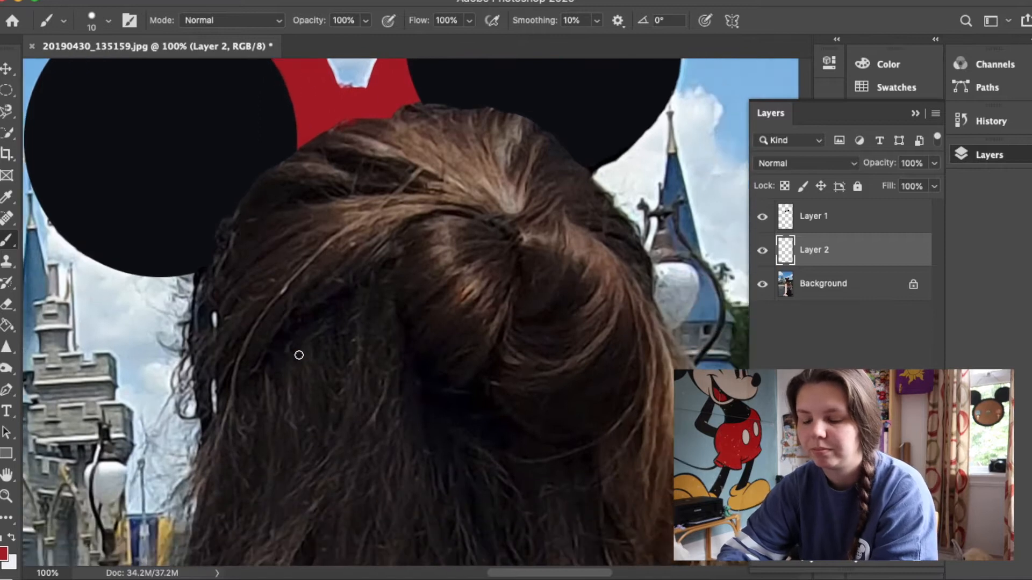
key(super+minus)
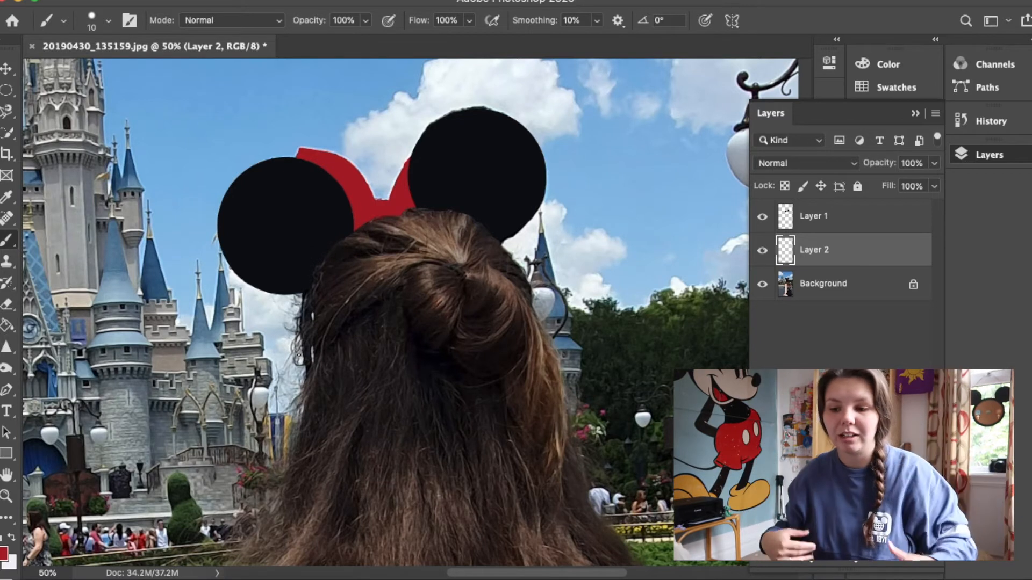
scroll(299, 355, down, 10)
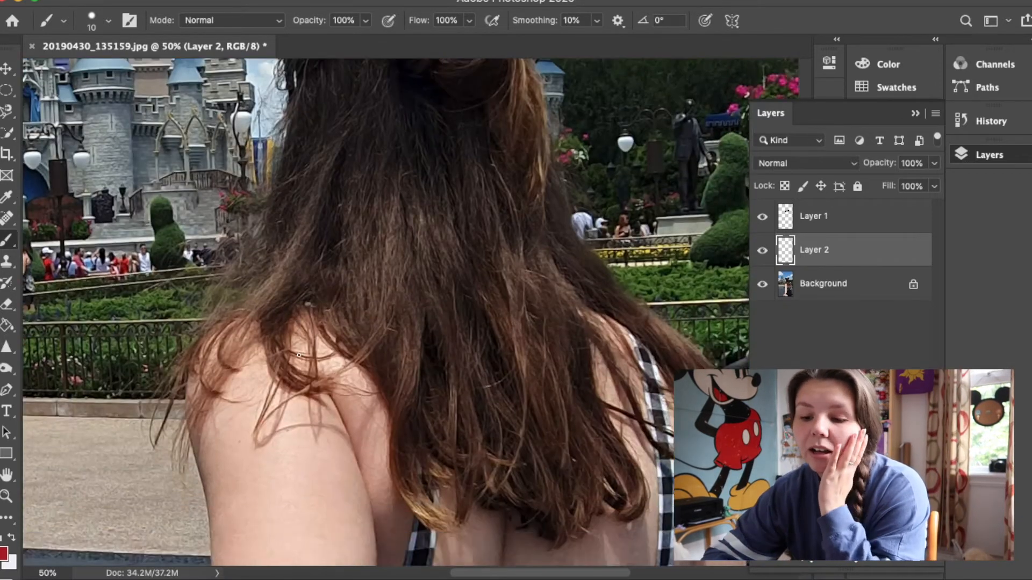
scroll(299, 355, up, 5)
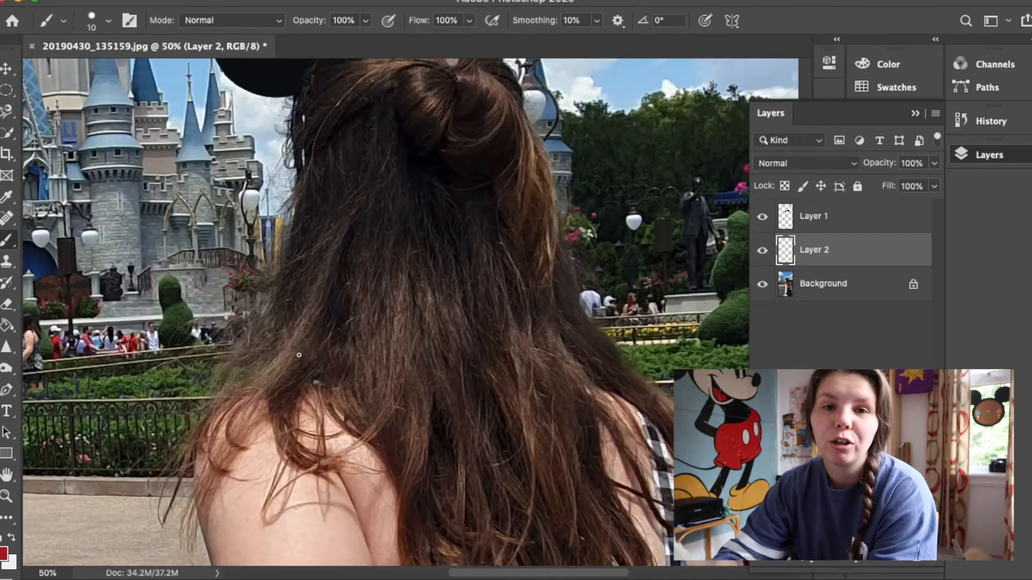
scroll(299, 354, down, 2)
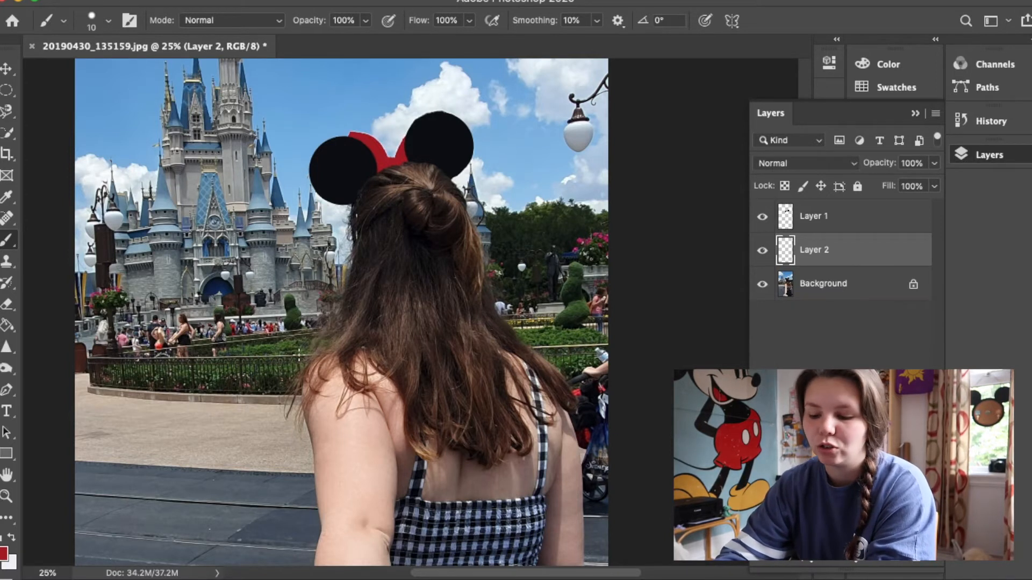
scroll(298, 354, up, 3)
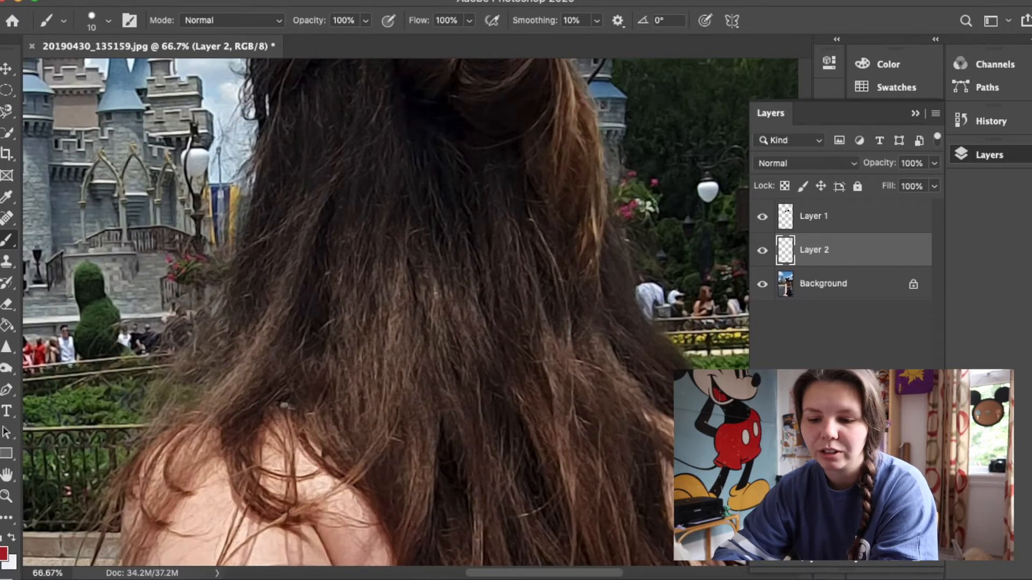
scroll(262, 460, up, 5)
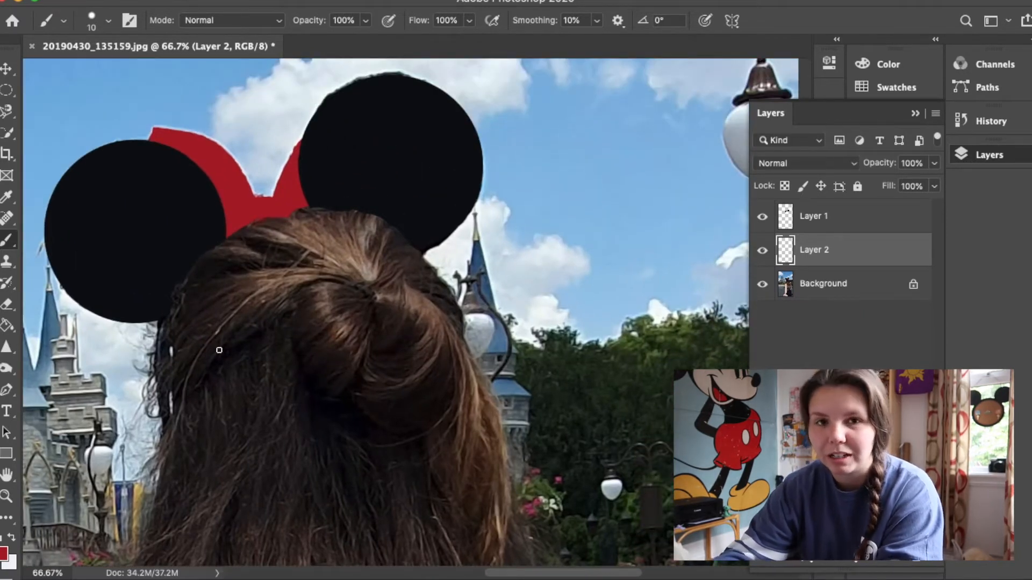
scroll(219, 350, up, 2)
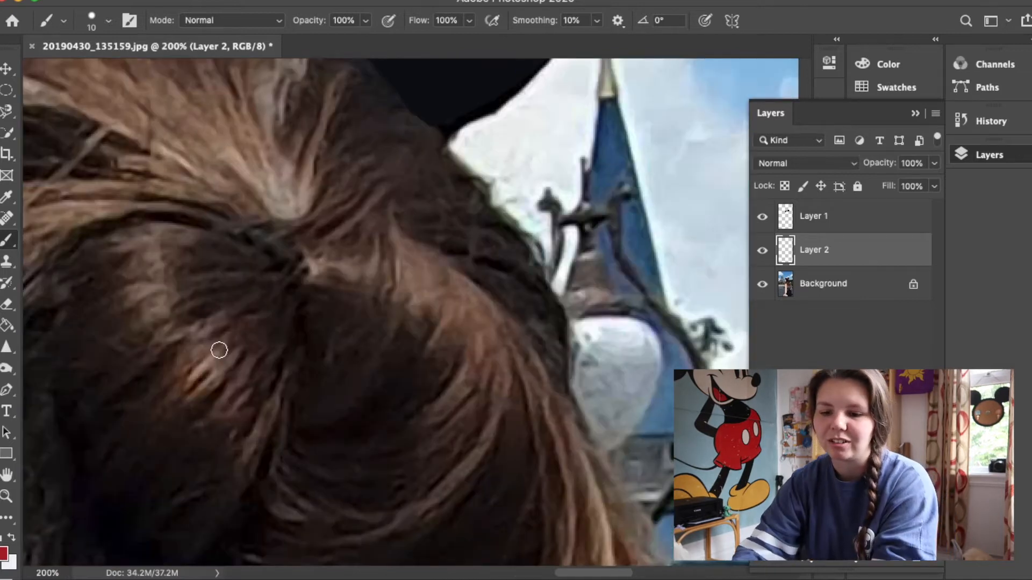
scroll(219, 350, down, 3)
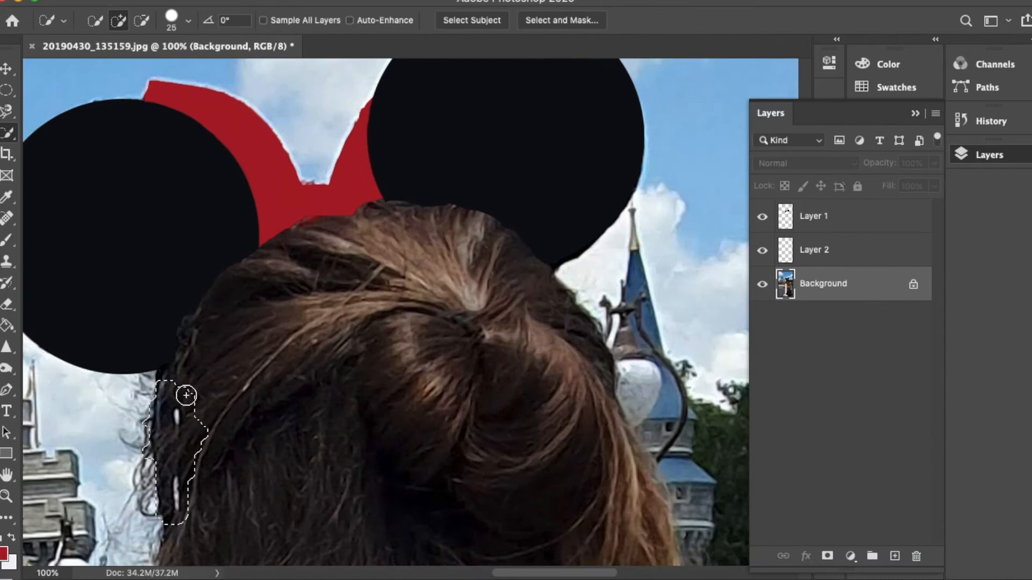
Step: Trace the crown of hair above the bun with the Magnetic Lasso, fill it dark brown on Layer 1 and reselect the Background layer
click(10, 115)
click(162, 511)
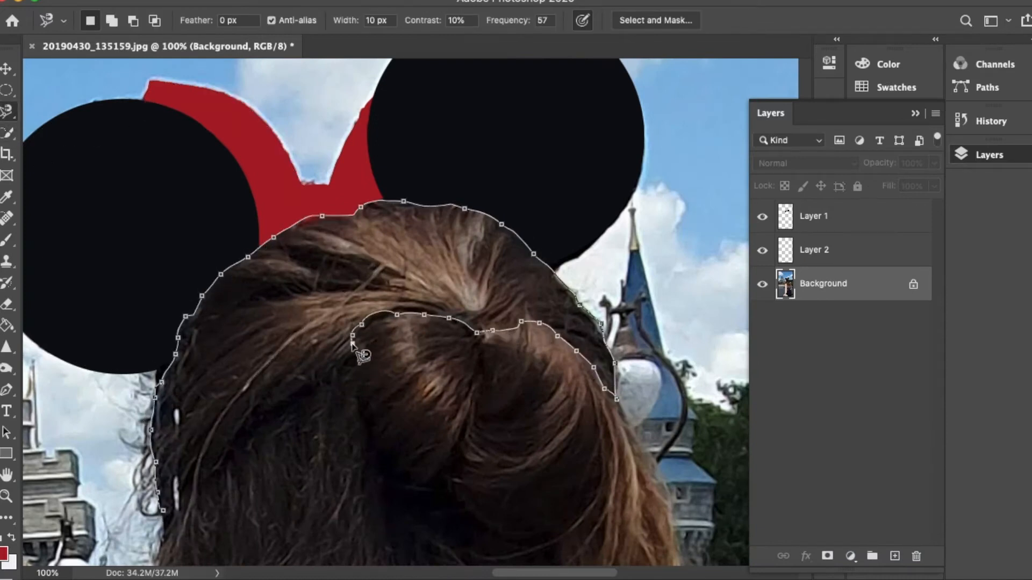
click(163, 517)
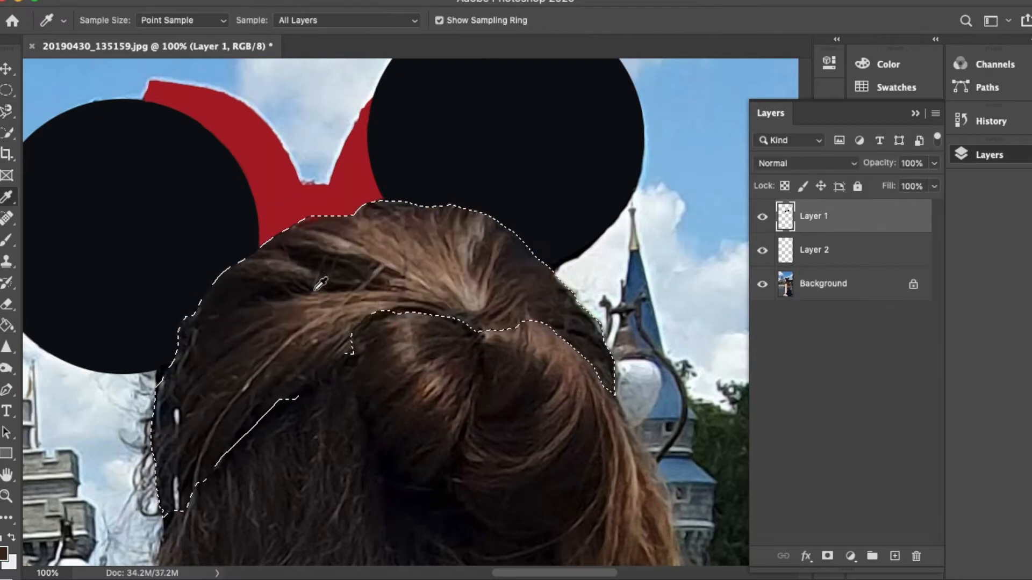
key(g)
click(425, 274)
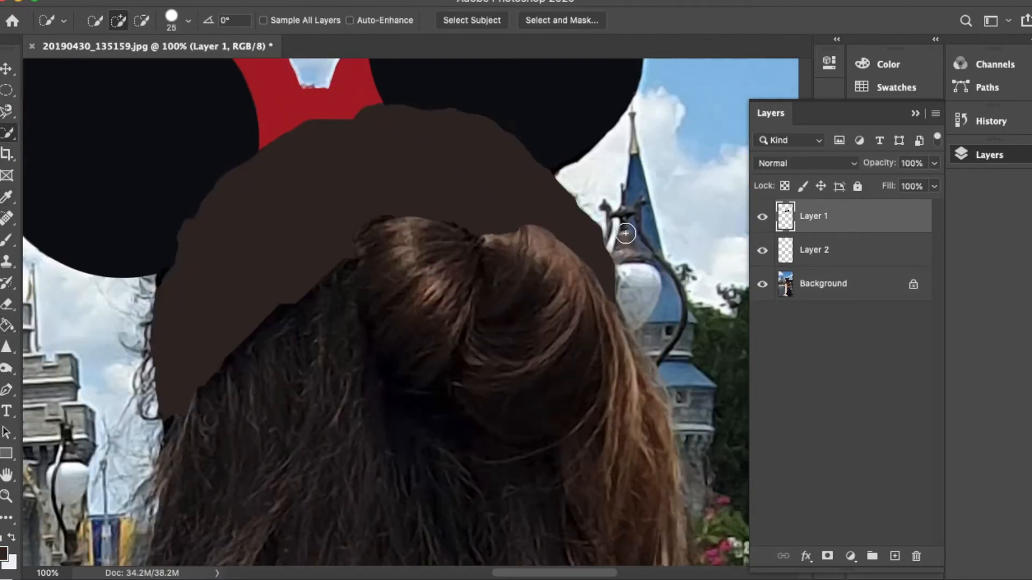
click(822, 283)
mouse_move(425, 269)
mouse_down()
mouse_move(408, 380)
mouse_move(521, 397)
mouse_move(466, 418)
mouse_up()
click(7, 111)
alt+click(475, 240)
key(super+d)
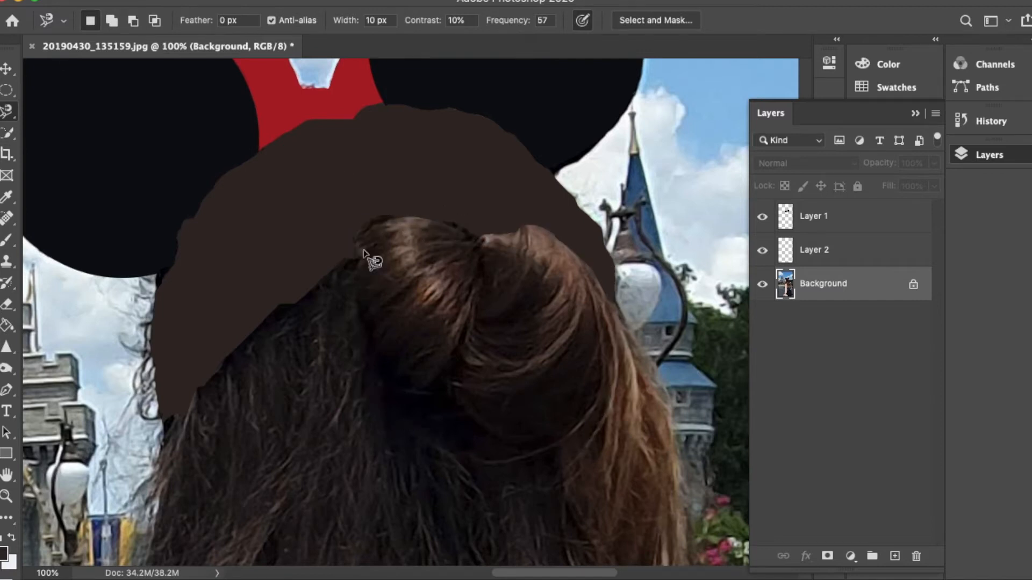
Step: Trace both halves of the bun with the Magnetic Lasso, fill them medium brown on Layer 1 and sample a darker brown from the hair
mouse_move(495, 250)
mouse_down()
mouse_move(526, 229)
mouse_move(574, 253)
mouse_move(594, 280)
mouse_up()
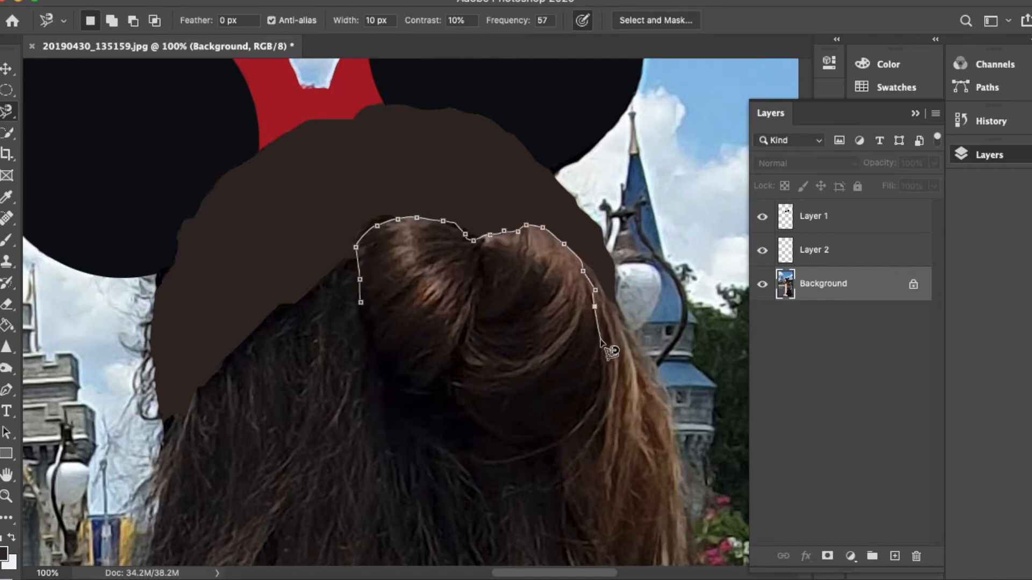
click(361, 304)
alt+click(411, 437)
double_click(474, 280)
alt+click(422, 432)
double_click(472, 334)
key(i)
drag(520, 264, 507, 248)
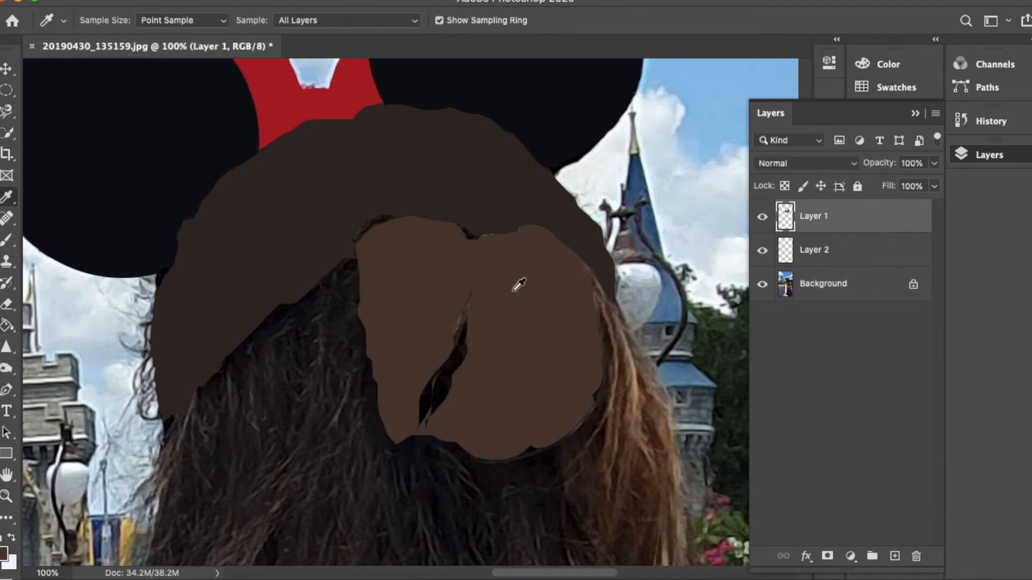
drag(305, 371, 241, 218)
scroll(299, 283, down, 5)
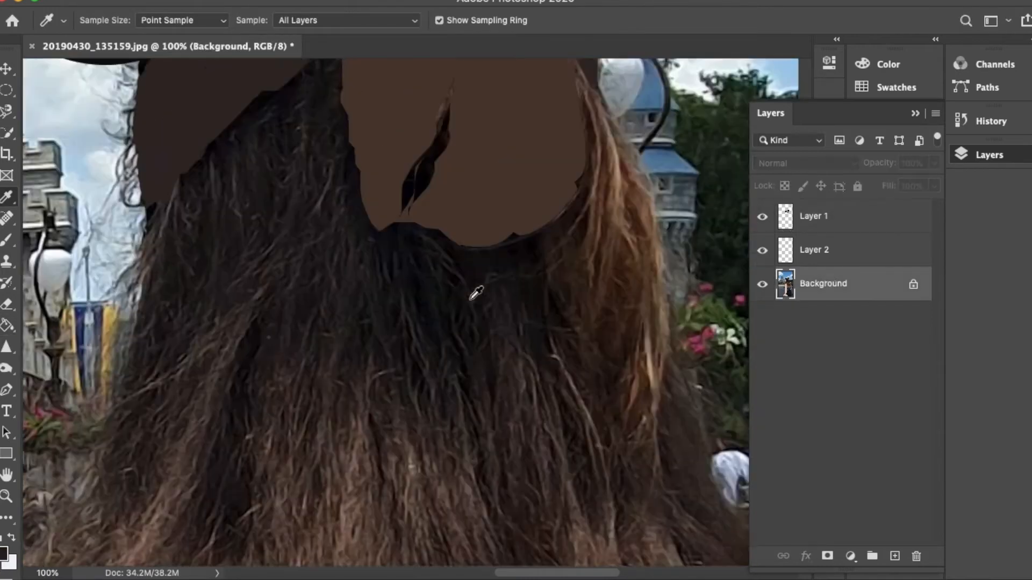
key(super+minus)
key(l)
click(312, 112)
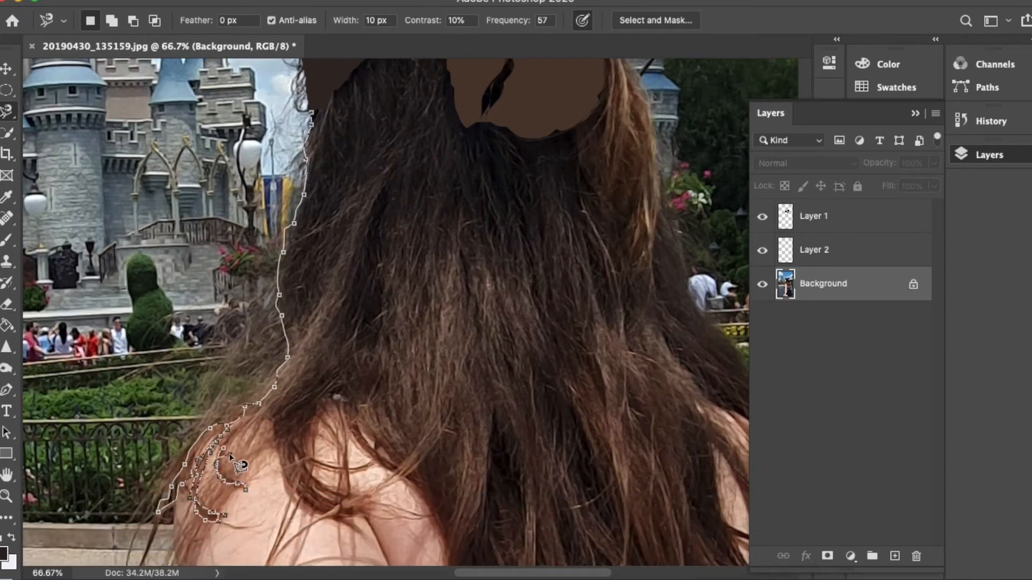
scroll(428, 489, down, 4)
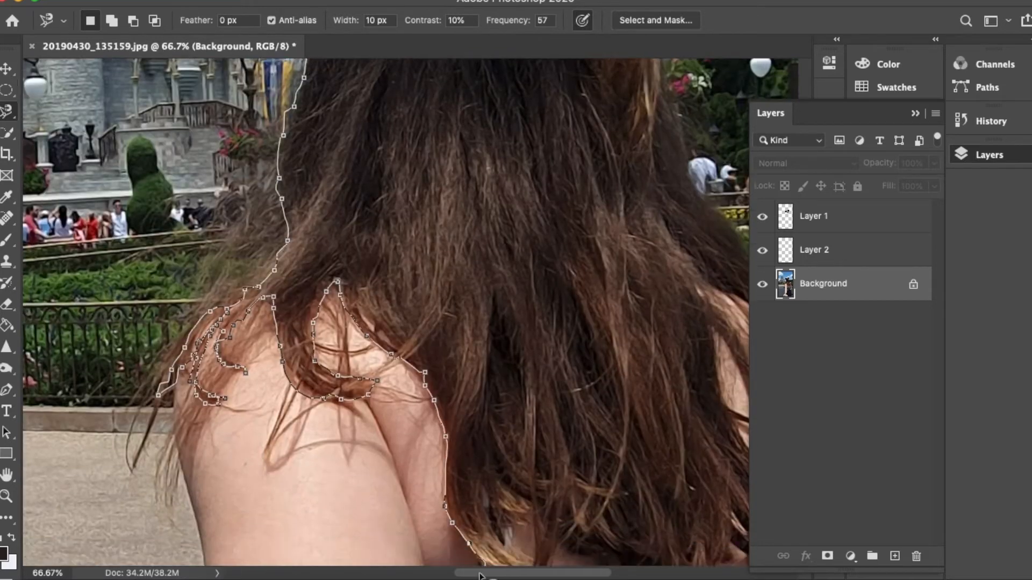
key(Escape)
Step: Trace the hair section around and below the bun on the Background layer and fill it very dark brown on Layer 1, including the bun's gap
scroll(527, 453, up, 9)
mouse_move(541, 340)
mouse_down()
mouse_move(236, 401)
mouse_move(275, 201)
mouse_move(446, 75)
mouse_move(428, 220)
mouse_move(545, 226)
mouse_move(582, 327)
mouse_up()
click(814, 217)
key(g)
click(397, 241)
key(super+d)
click(464, 184)
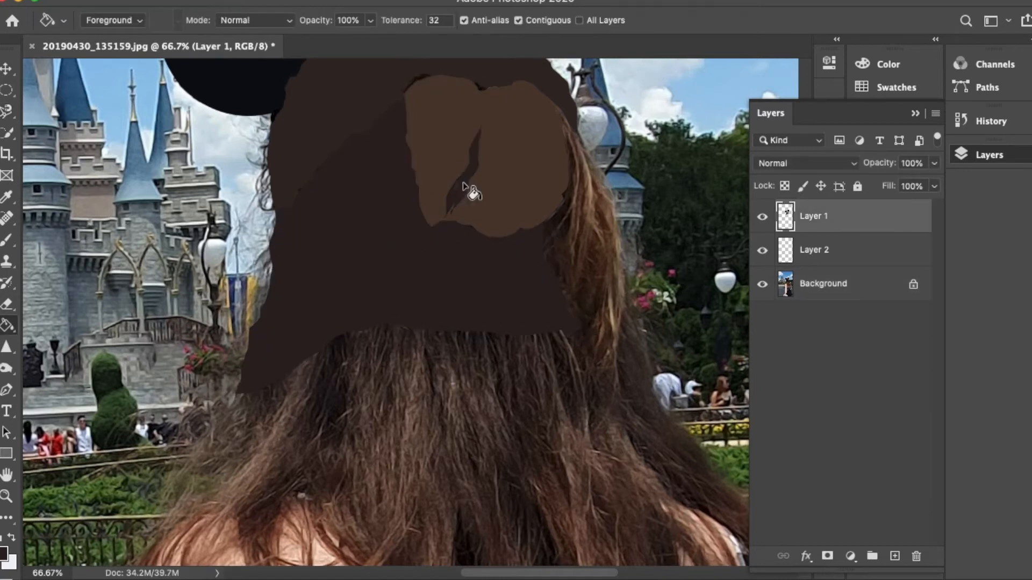
key(super+s)
key(Escape)
Step: Trace the lighter lock of hair right of the bun with the Magnetic Lasso and fill it with a sampled lighter brown on Layer 1
key(l)
mouse_move(556, 106)
mouse_down()
mouse_move(608, 181)
mouse_move(610, 344)
mouse_move(562, 285)
mouse_move(569, 178)
mouse_move(556, 107)
mouse_up()
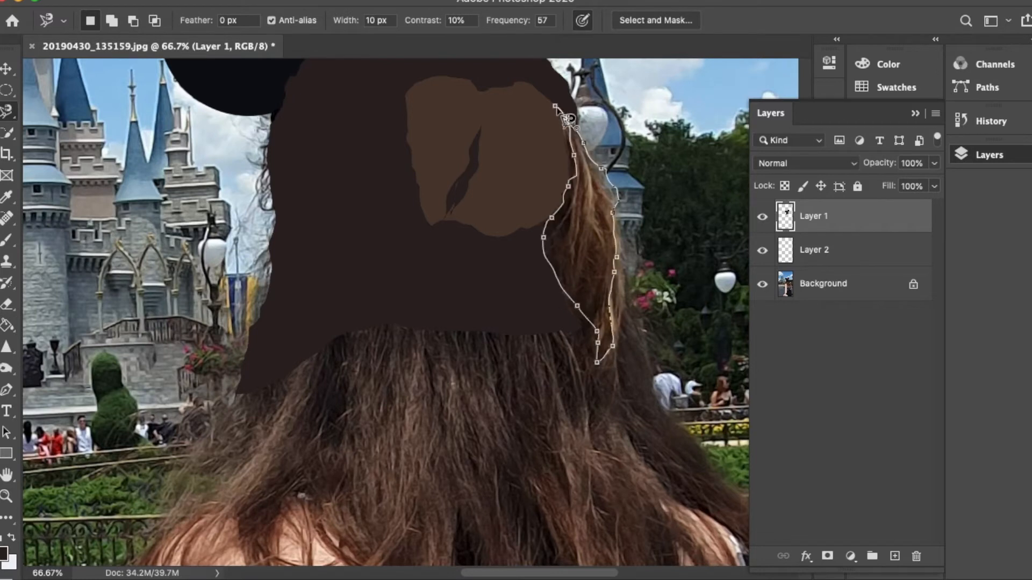
key(i)
mouse_move(594, 242)
mouse_down()
mouse_move(573, 232)
mouse_move(597, 229)
mouse_up()
key(g)
click(594, 254)
key(super+d)
Step: Set the foreground brown and brush along the outer edge of the lighter lock beside the bun on Layer 2
click(3, 557)
click(700, 151)
click(830, 247)
key(b)
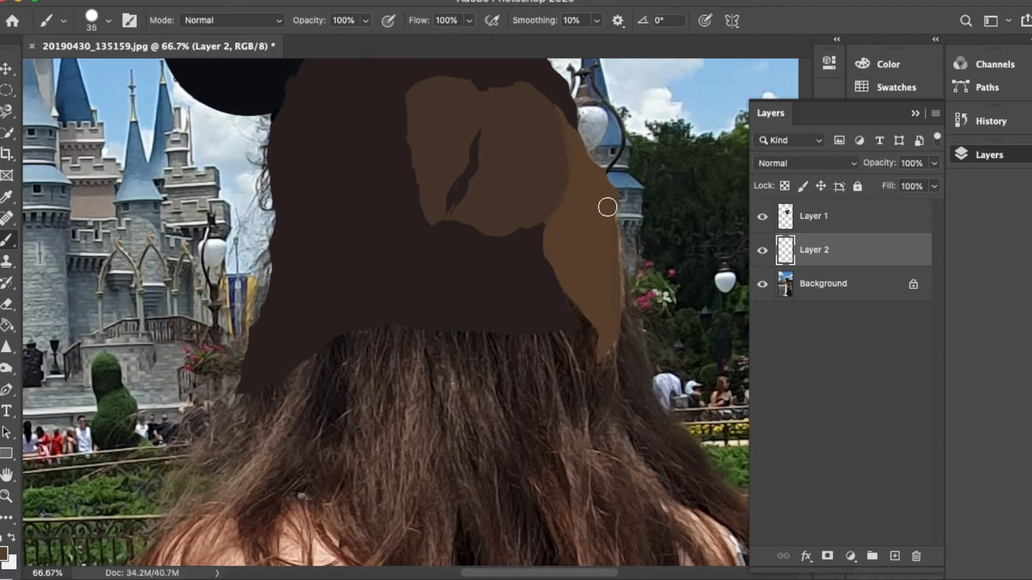
Step: Sample a dark reddish brown from the long loose hair below the bun
key(i)
mouse_move(519, 398)
mouse_down()
mouse_move(424, 357)
mouse_move(422, 387)
mouse_move(531, 437)
mouse_up()
scroll(531, 436, down, 5)
click(534, 322)
Step: Trace the whole outline of the long loose hair, including the strands over the shoulders, with the Magnetic Lasso
key(super+minus)
key(super+minus)
key(super+plus)
click(7, 111)
click(210, 203)
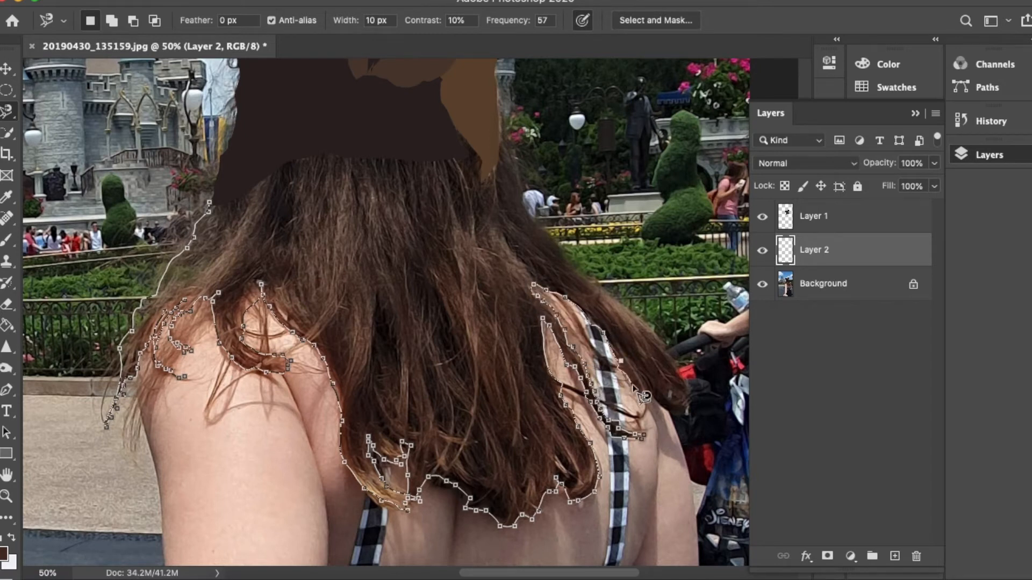
drag(639, 320, 535, 226)
drag(471, 159, 237, 214)
click(209, 204)
Step: Refine the hair selection around the strands over the right shoulder using Quick Selection in subtract mode on the Background layer
click(841, 293)
scroll(839, 292, up, 2)
click(7, 133)
click(142, 20)
mouse_move(231, 97)
mouse_down()
mouse_move(278, 169)
mouse_move(460, 336)
mouse_up()
scroll(534, 429, down, 2)
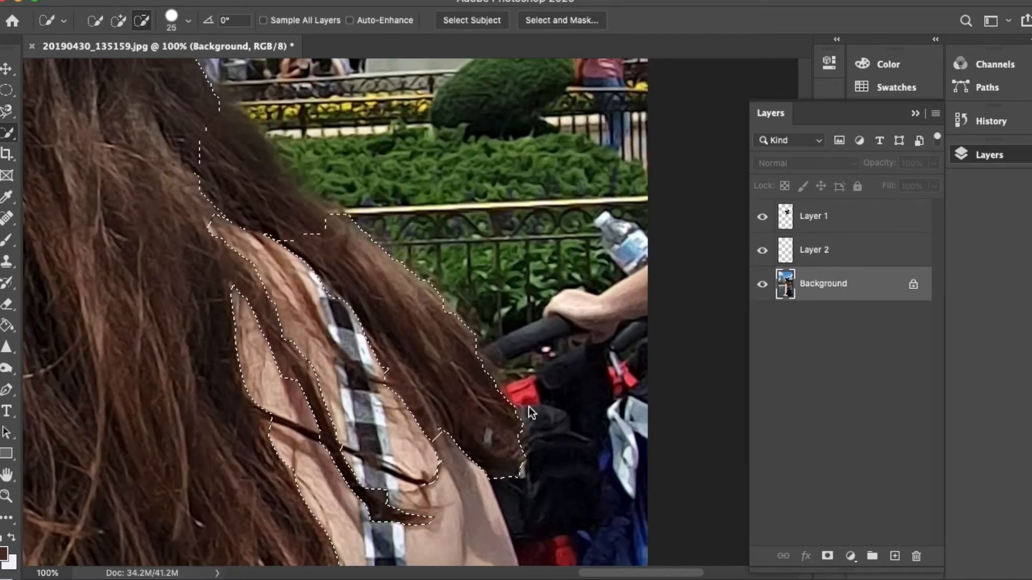
Step: Hide Layer 1 and refine the selection around the left shoulder hair with Quick Selection and the Magnetic Lasso
scroll(484, 430, down, 4)
scroll(446, 438, left, 4)
scroll(495, 447, left, 8)
scroll(495, 447, up, 9)
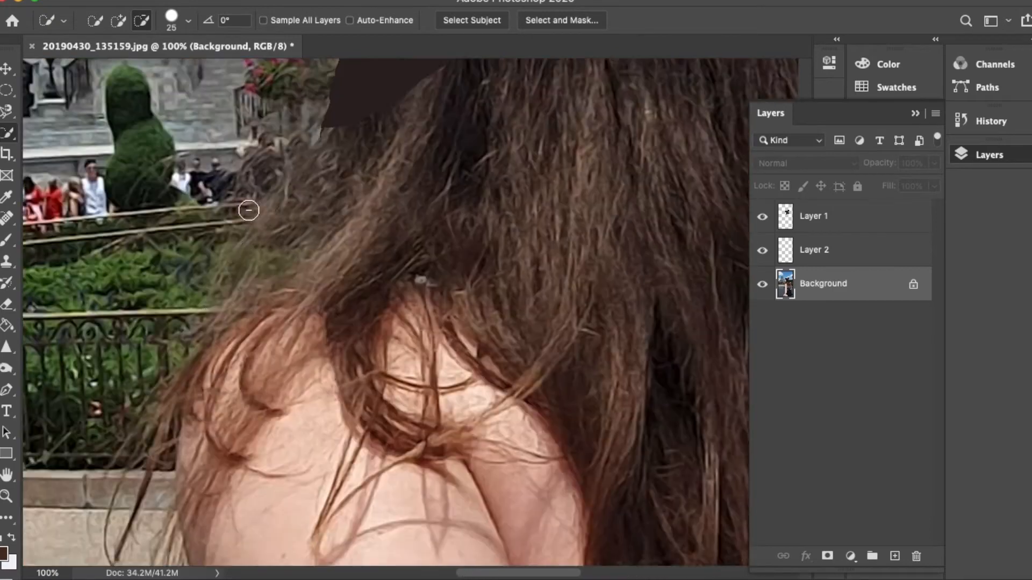
scroll(248, 210, up, 3)
scroll(248, 210, left, 3)
click(762, 216)
drag(283, 366, 231, 428)
click(7, 111)
click(395, 194)
mouse_move(388, 223)
mouse_down()
mouse_move(325, 363)
mouse_move(259, 417)
mouse_move(208, 505)
mouse_move(241, 503)
mouse_move(276, 425)
mouse_move(306, 397)
mouse_move(494, 275)
mouse_up()
double_click(494, 275)
Step: Show Layer 1, fill the long hair selection with the reddish brown on it and deselect
key(super+minus)
key(super+minus)
key(super+minus)
click(814, 216)
key(g)
click(762, 216)
click(557, 309)
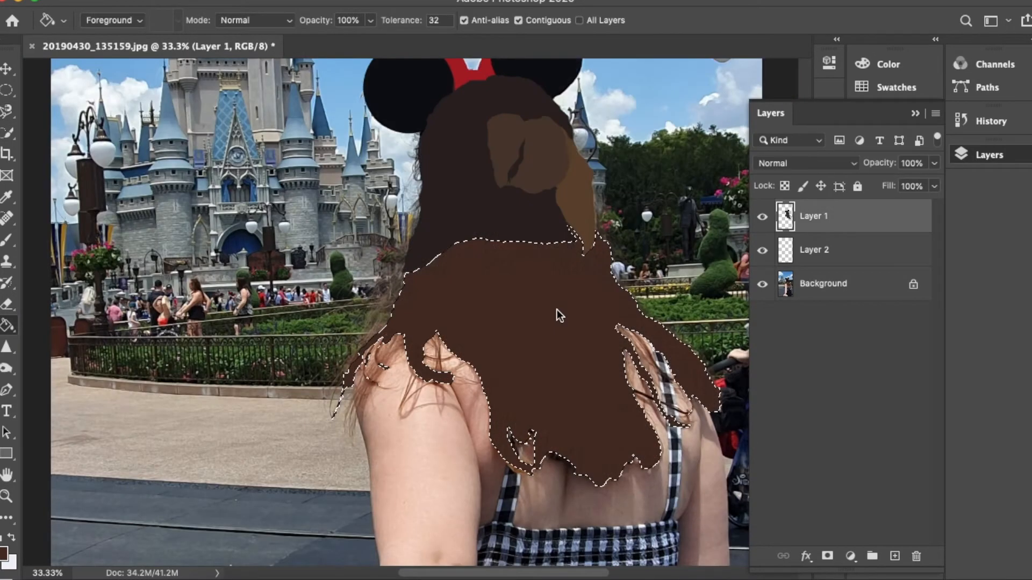
key(super+d)
Step: Hide the Background layer and brush over the bun area on Layer 1 with a 250 px tip at 33% opacity
click(762, 283)
key(b)
key(3)
key(3)
key(bracketleft)
key(bracketleft)
key(bracketleft)
mouse_move(463, 234)
mouse_down()
mouse_move(504, 288)
mouse_move(461, 173)
mouse_move(409, 194)
mouse_move(403, 267)
mouse_move(465, 298)
mouse_move(481, 210)
mouse_move(488, 234)
mouse_up()
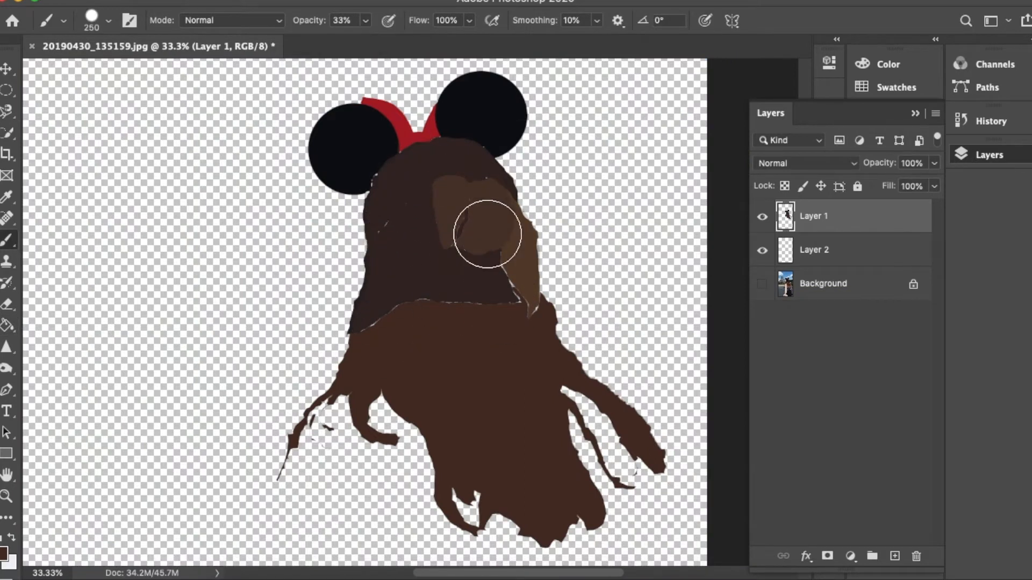
Step: Paint under the gaps between the hair sections on Layer 2 with a 90 px brush at 100% opacity
click(813, 249)
key(0)
key(bracketleft)
key(bracketleft)
key(bracketleft)
key(bracketleft)
key(bracketleft)
key(bracketleft)
key(super+plus)
key(super+plus)
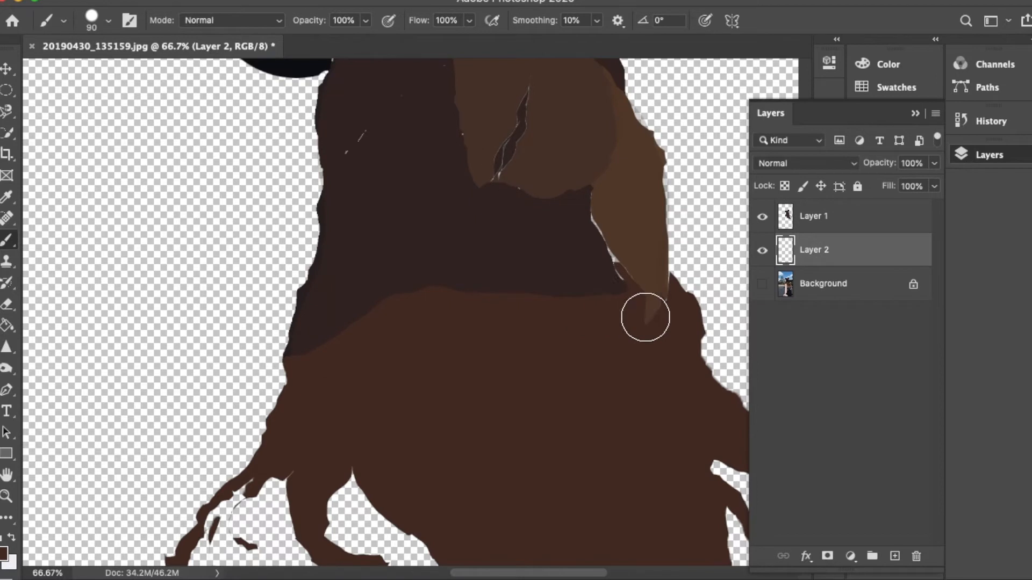
scroll(489, 194, up, 5)
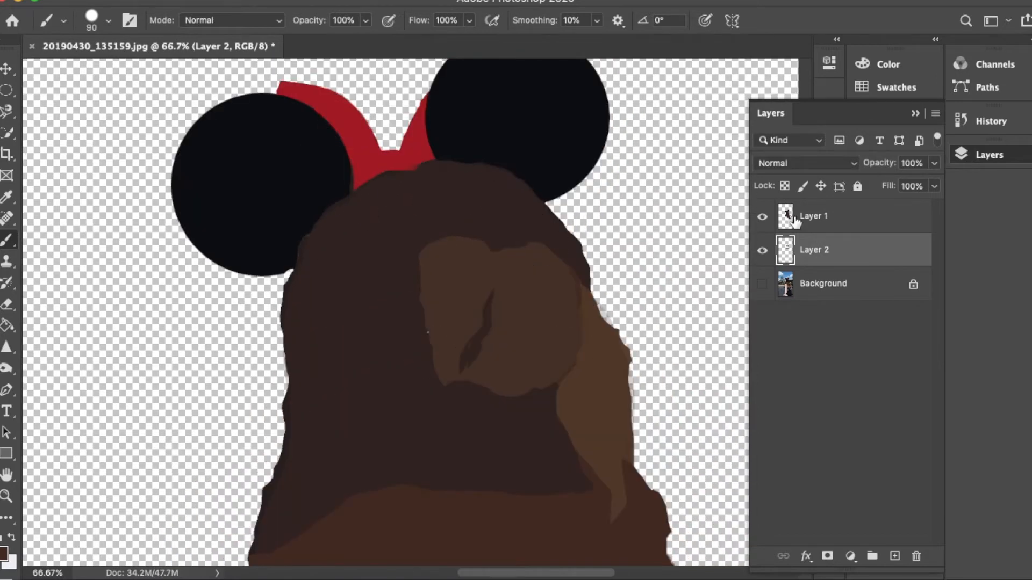
Step: Select Layer 1 and set the brush to 30% opacity with a 30 px tip
click(794, 217)
key(3)
key(bracketleft)
key(bracketleft)
key(bracketleft)
key(bracketleft)
key(bracketleft)
key(bracketleft)
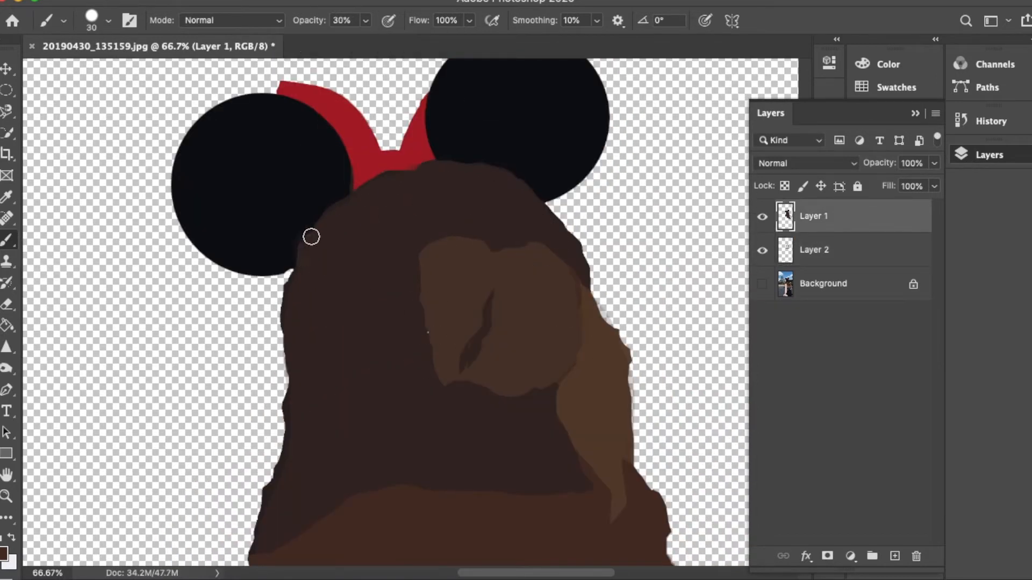
Step: Select the bun and the lighter lock with Quick Selection, tint them with the Paint Bucket at an adjusted opacity, and deselect
key(w)
click(95, 20)
click(544, 317)
click(321, 0)
click(388, 244)
key(super+z)
mouse_move(446, 273)
mouse_down()
mouse_move(608, 458)
mouse_move(617, 509)
mouse_up()
key(g)
click(370, 20)
click(579, 364)
mouse_move(377, 41)
mouse_down()
mouse_move(333, 41)
mouse_move(418, 41)
mouse_up()
key(super+d)
Step: Set the brush to 100% opacity and show the Background layer as a guide for the left shoulder's strands
key(super+minus)
key(super+equal)
key(super+equal)
scroll(579, 361, down, 15)
key(super+minus)
key(b)
click(366, 20)
click(762, 284)
key(super+equal)
key(super+equal)
scroll(394, 145, left, 5)
scroll(394, 144, up, 2)
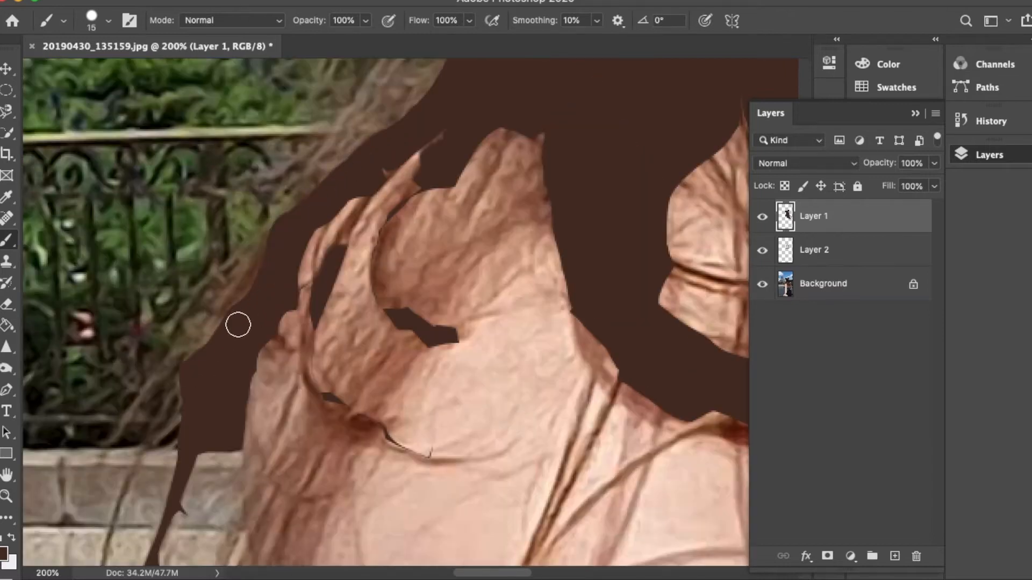
Step: Paint a thin looping strand beyond the hair's lower-left tip on Layer 1 with a 7 px brush
scroll(238, 324, down, 6)
scroll(238, 324, left, 1)
key(bracketleft)
key(bracketleft)
key(bracketleft)
key(bracketleft)
drag(258, 286, 92, 530)
key(super+z)
mouse_move(133, 477)
mouse_down()
mouse_move(251, 279)
mouse_move(191, 375)
mouse_up()
mouse_move(210, 203)
mouse_down()
mouse_move(127, 369)
mouse_move(141, 478)
mouse_up()
Step: Paint the long curved strand across the left shoulder, joining it to the main hair and ending in a hooked tip
scroll(381, 492, up, 4)
scroll(381, 492, right, 2)
drag(173, 273, 228, 199)
mouse_move(336, 352)
mouse_down()
mouse_move(269, 274)
mouse_move(315, 129)
mouse_up()
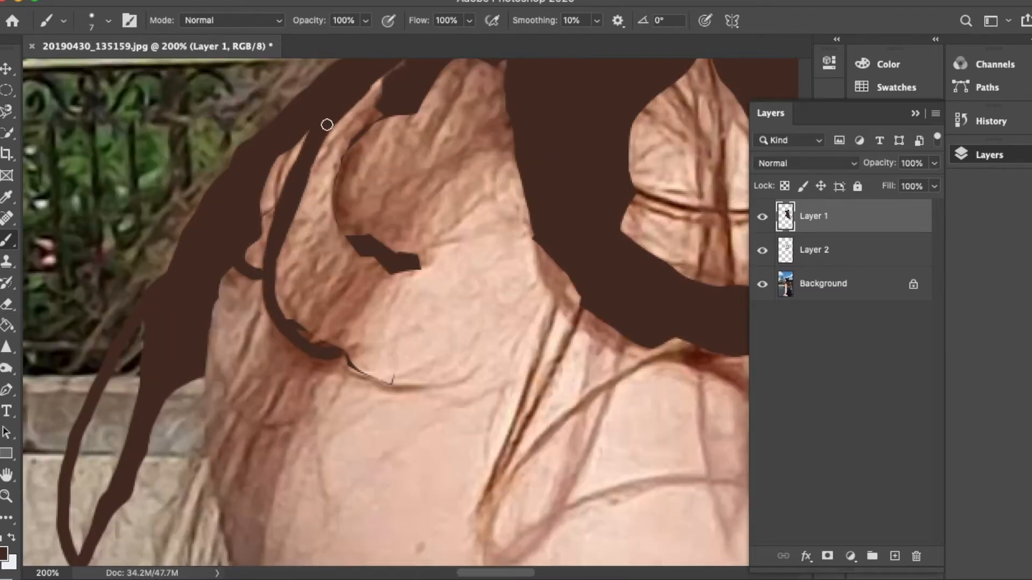
drag(360, 373, 430, 383)
Step: Paint the second, shorter curved strand on the left shoulder and brush along the edges of the thick curl beside it
scroll(430, 383, up, 3)
scroll(430, 383, right, 2)
drag(228, 312, 274, 186)
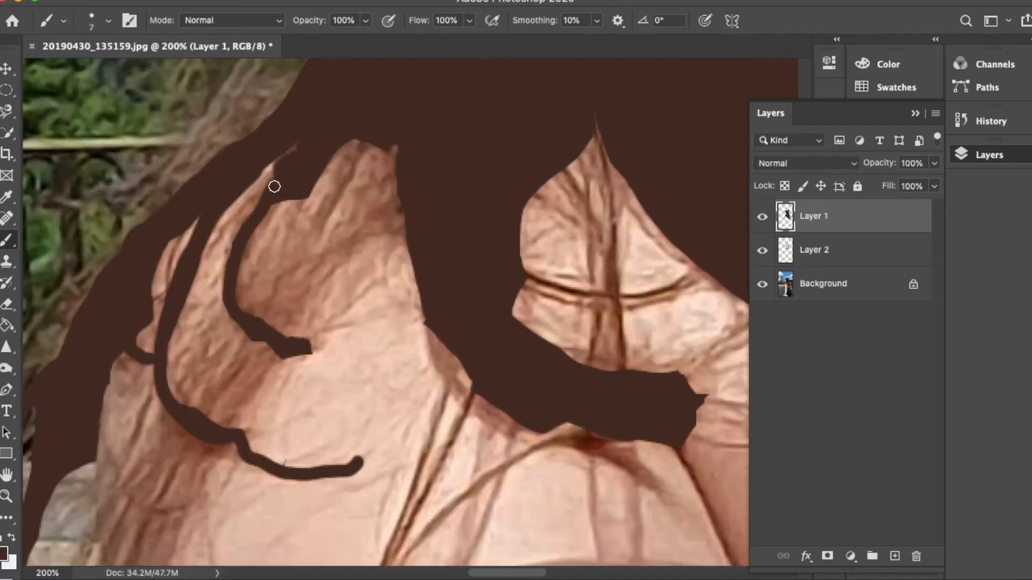
scroll(301, 301, right, 3)
mouse_move(265, 148)
mouse_down()
mouse_move(279, 164)
mouse_move(334, 395)
mouse_move(451, 422)
mouse_up()
mouse_move(451, 422)
mouse_down()
mouse_move(347, 394)
mouse_move(307, 327)
mouse_up()
Step: Paint a thin strand horizontally across the skin gap above the thick curl and check it with the Background layer toggled
scroll(258, 268, right, 4)
scroll(258, 268, down, 1)
drag(214, 222, 393, 216)
click(762, 284)
click(762, 284)
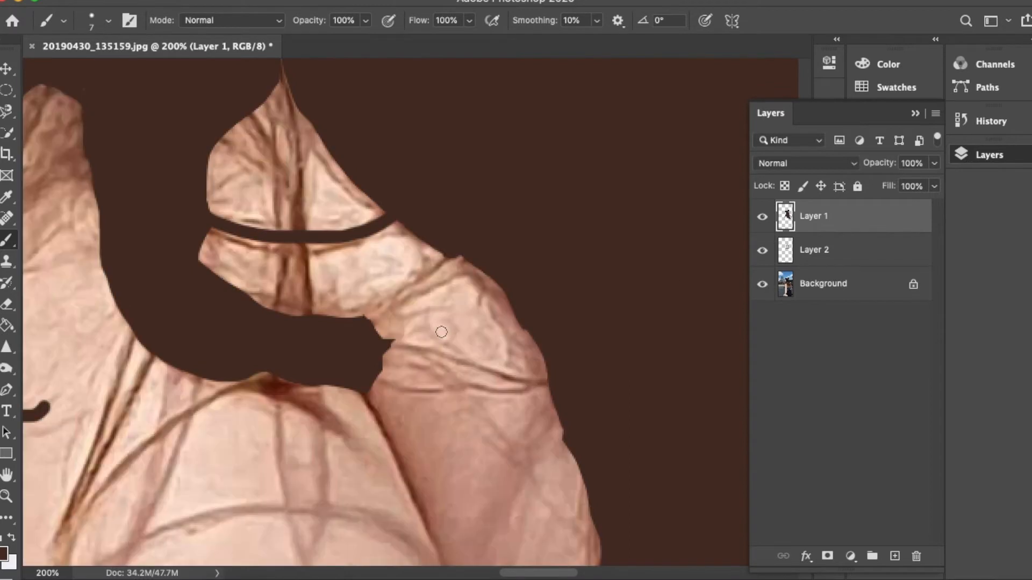
Step: Paint a thin vertical strand down the skin gap to the thick curl and touch up the long shoulder strand
scroll(379, 374, down, 2)
scroll(231, 336, up, 3)
scroll(231, 336, right, 2)
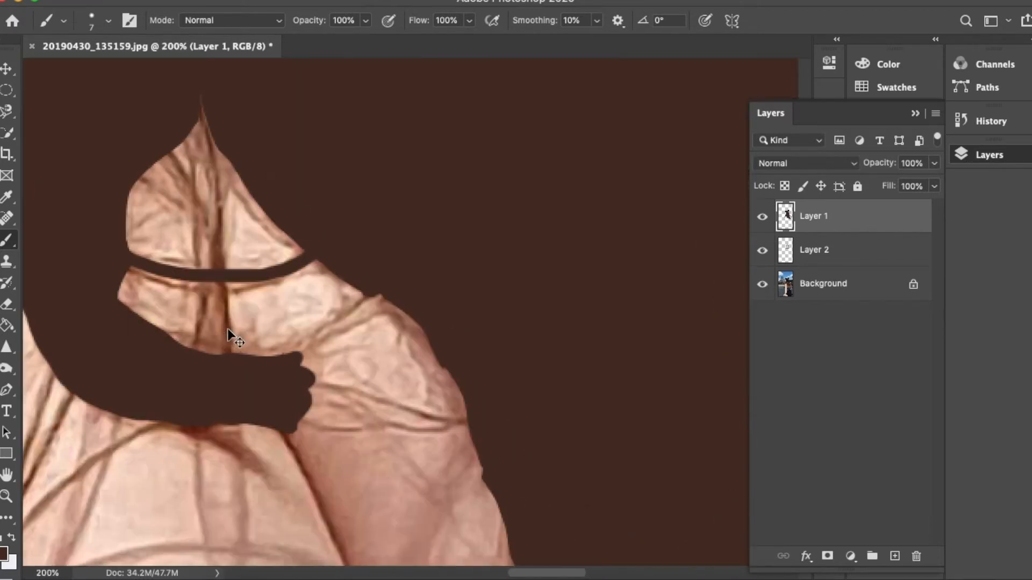
key(super+z)
drag(204, 112, 232, 349)
key(super+minus)
scroll(219, 389, left, 4)
key(super+equal)
drag(204, 262, 235, 276)
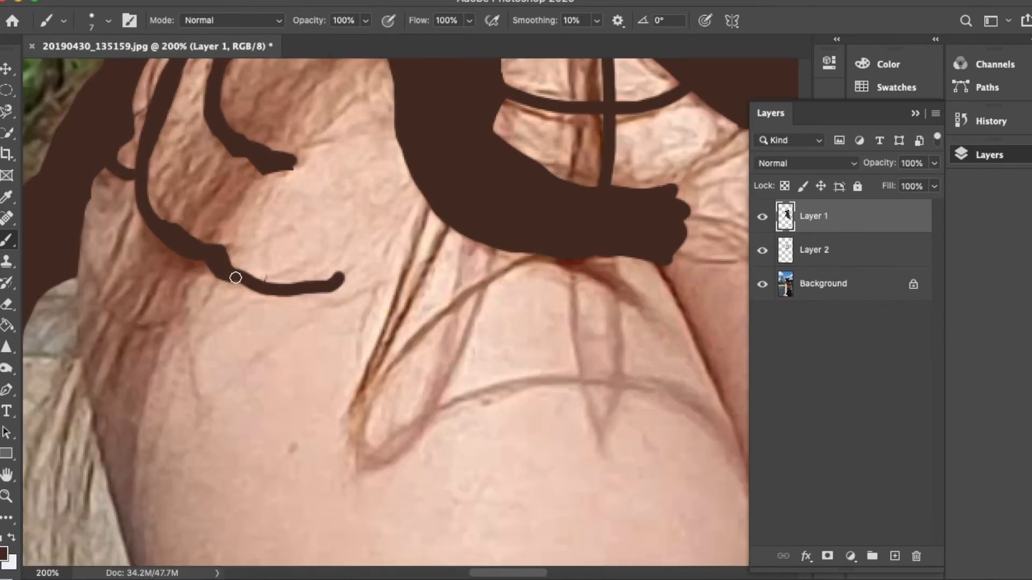
Step: Brush brown along the edges of the hair tips on the back, beside the left checked strap
key(super+minus)
key(super+minus)
key(super+minus)
key(super+minus)
key(super+equal)
key(super+equal)
key(super+equal)
key(super+equal)
mouse_move(177, 161)
mouse_down()
mouse_move(279, 269)
mouse_move(393, 281)
mouse_move(231, 217)
mouse_move(309, 203)
mouse_up()
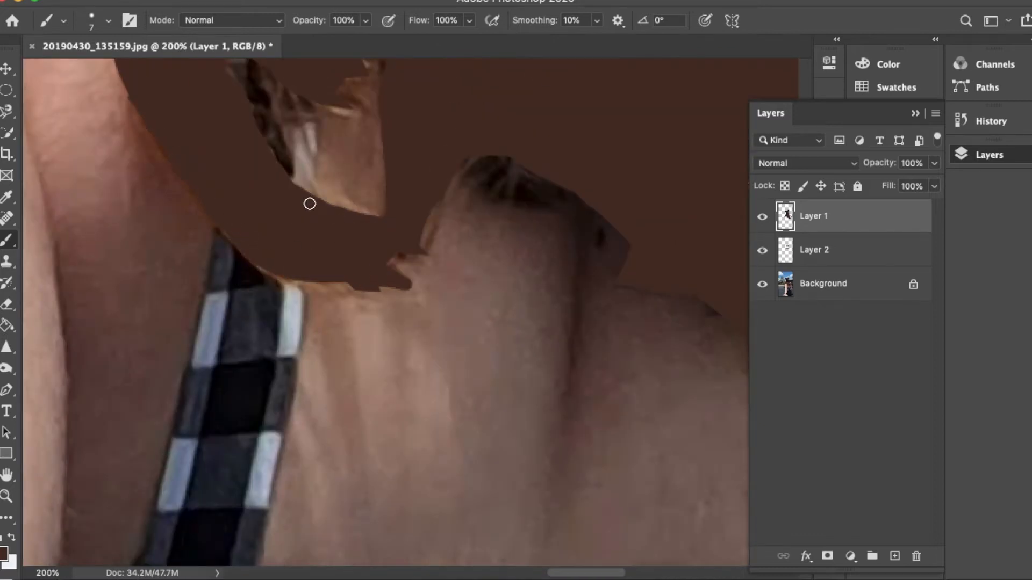
scroll(362, 256, up, 3)
scroll(338, 244, right, 3)
scroll(366, 258, down, 2)
mouse_move(428, 283)
mouse_down()
mouse_move(336, 263)
mouse_move(328, 237)
mouse_move(301, 223)
mouse_up()
Step: Paint a thin brown strand diagonally across the skin gap beside the right checked strap
scroll(327, 237, right, 2)
scroll(376, 236, right, 5)
scroll(376, 236, down, 3)
drag(517, 278, 537, 278)
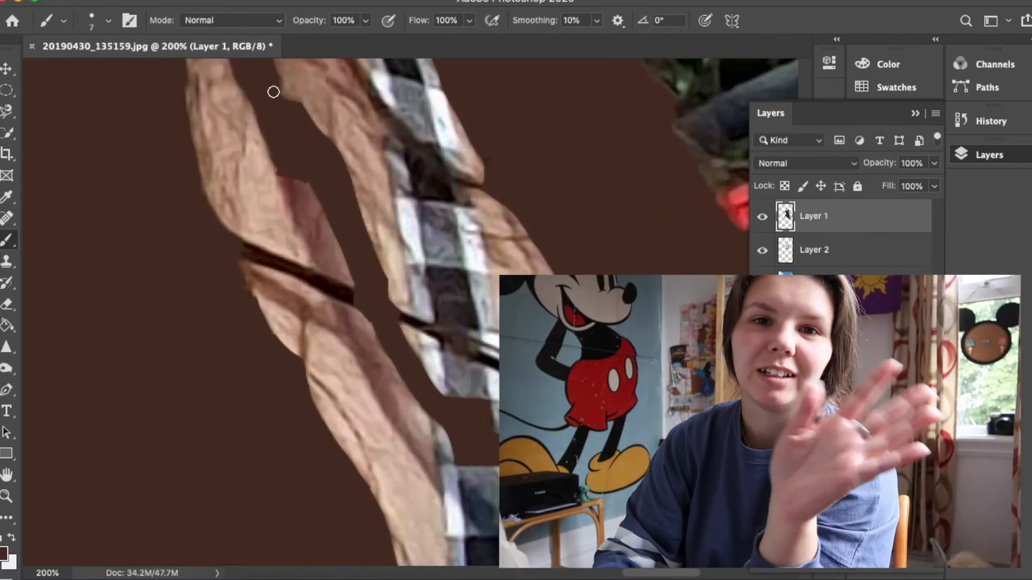
drag(307, 272, 419, 317)
Step: Clean up the brown edges around the right checked strap with a smaller eraser and return to the Brush
click(7, 304)
key(bracketleft)
key(bracketleft)
key(bracketleft)
key(bracketleft)
key(bracketleft)
key(bracketleft)
key(bracketleft)
key(bracketleft)
key(bracketleft)
drag(492, 417, 459, 388)
drag(459, 449, 492, 463)
click(9, 241)
scroll(318, 325, up, 7)
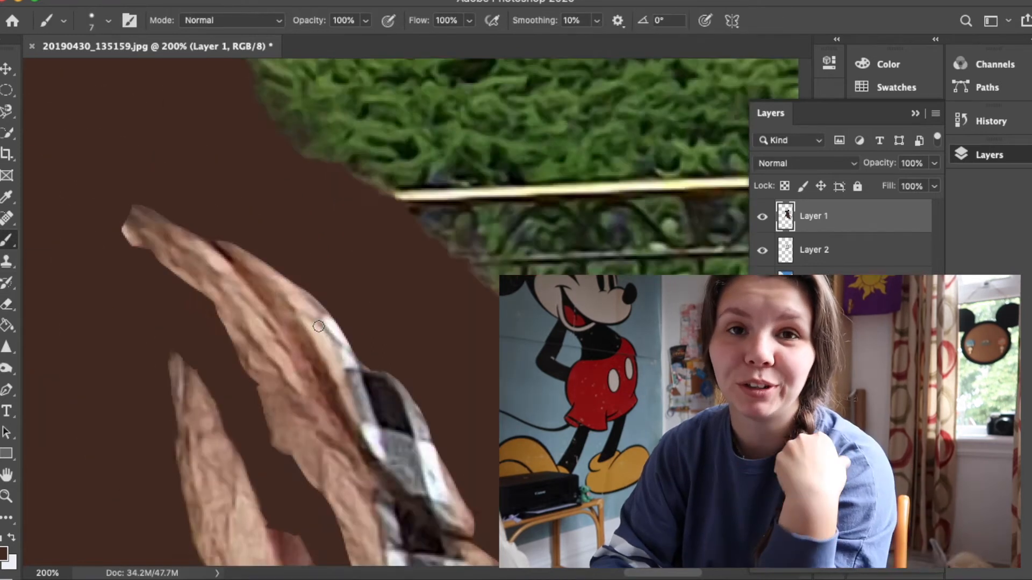
Step: Hide the Background layer to examine the painted hair and mouse ears as a whole
key(super+minus)
key(super+minus)
key(super+minus)
key(super+minus)
key(super+minus)
key(super+space)
key(Escape)
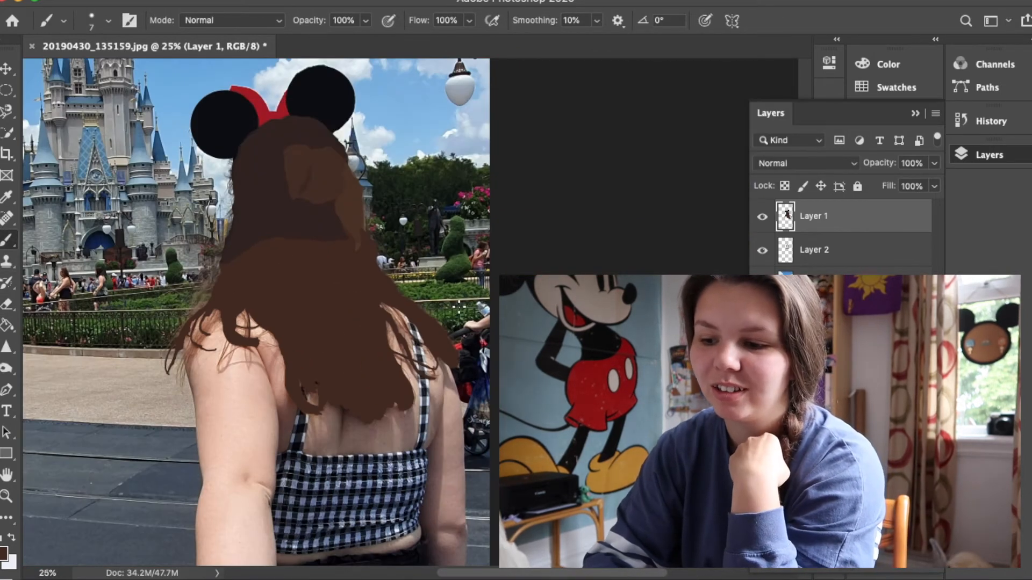
click(763, 283)
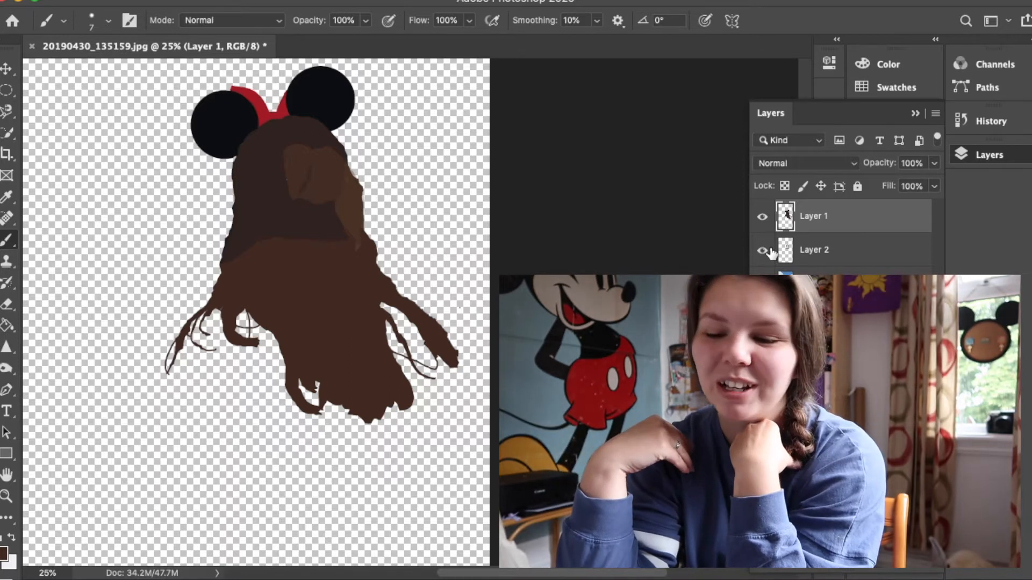
Step: Blend the boundary between the dark upper hair and the brown lower hair with a soft 70 px brush at 56% opacity
scroll(272, 217, up, 3)
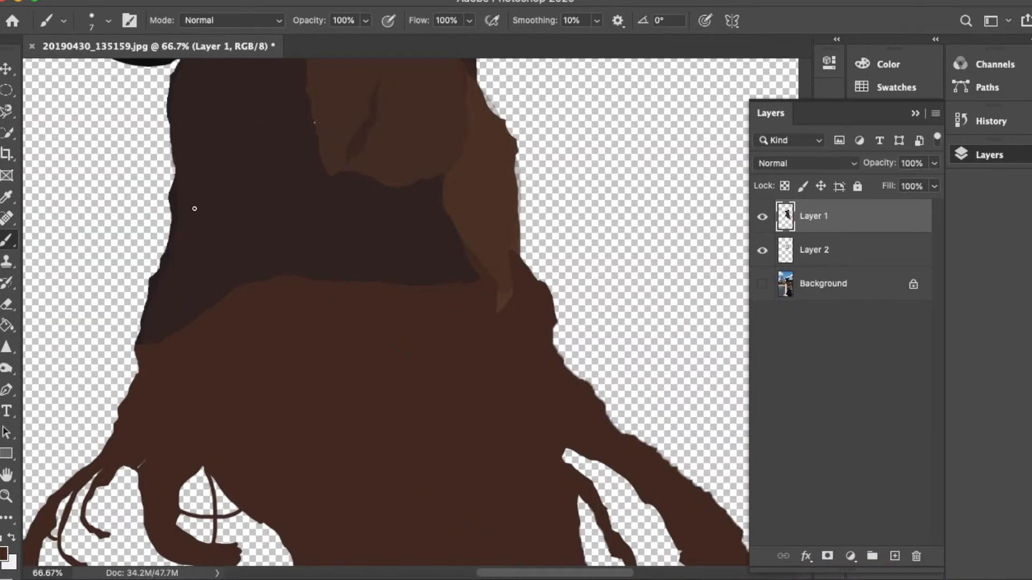
click(96, 28)
key(5)
key(6)
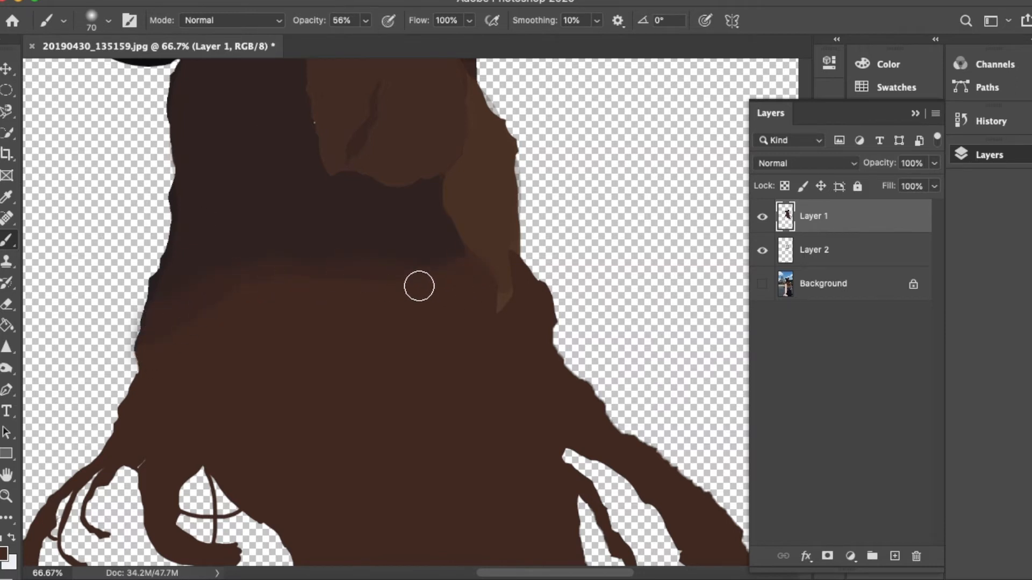
drag(150, 348, 150, 353)
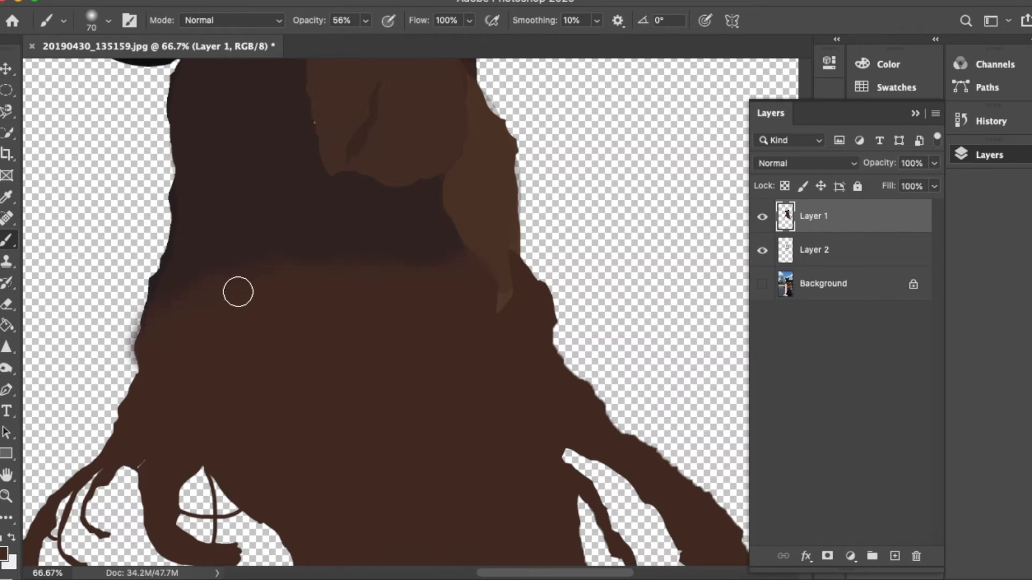
Step: Lower the brush opacity to 17% and soften the transition between the dark and brown hair further
key(1)
key(7)
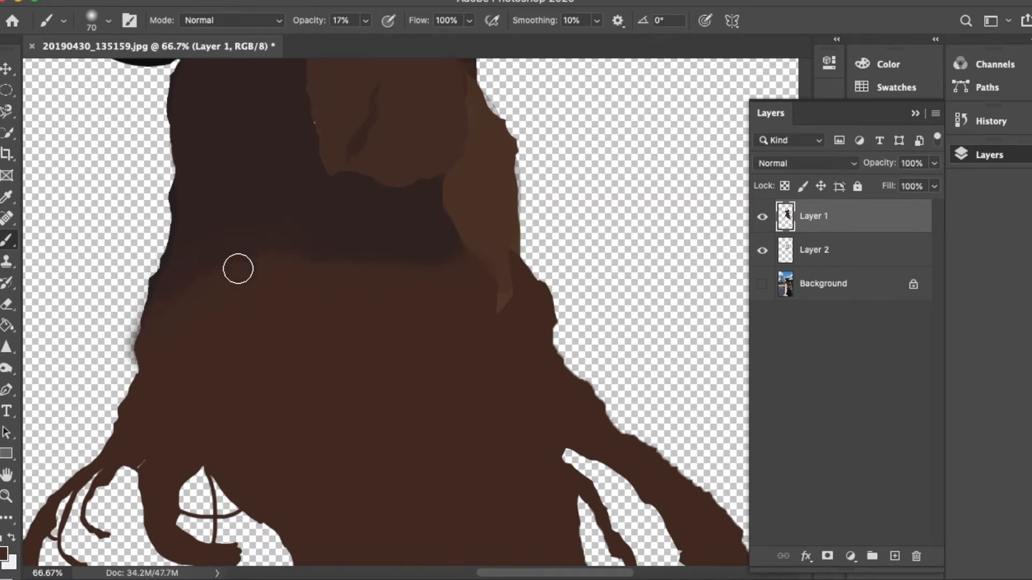
scroll(339, 501, down, 3)
scroll(339, 498, up, 3)
scroll(338, 498, down, 2)
scroll(337, 500, up, 3)
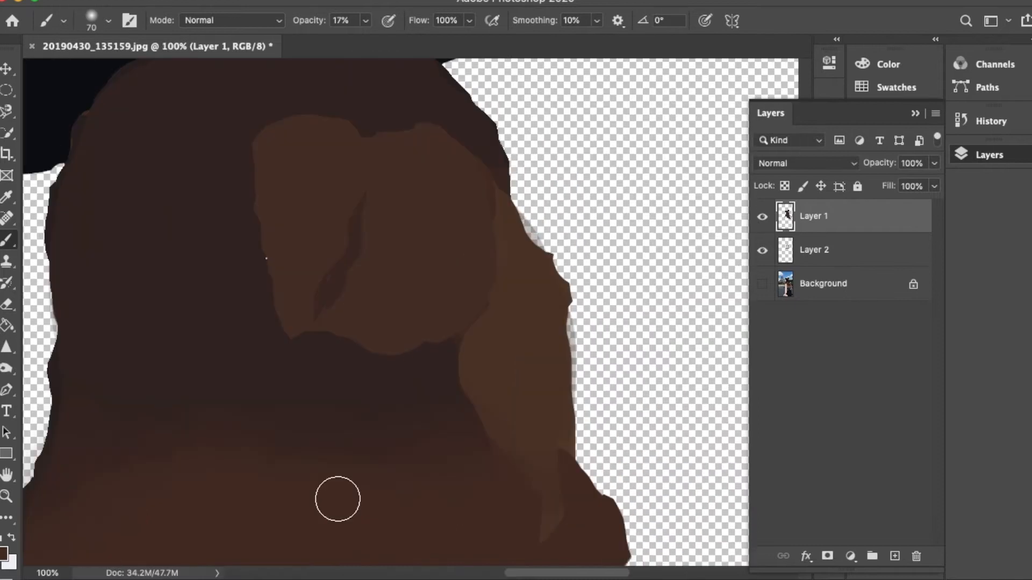
Step: Select the left arm on the Background layer and extend the selection up to the shoulder beneath the hair strands
scroll(118, 152, down, 2)
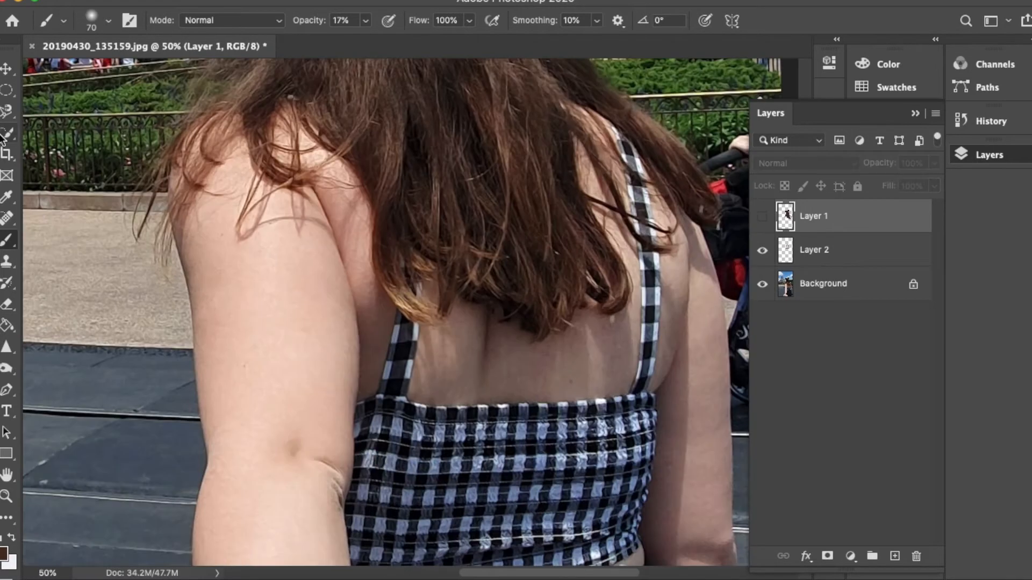
key(w)
mouse_move(278, 218)
mouse_down()
mouse_move(184, 248)
mouse_move(237, 430)
mouse_up()
key(super+d)
click(802, 293)
scroll(54, 220, up, 2)
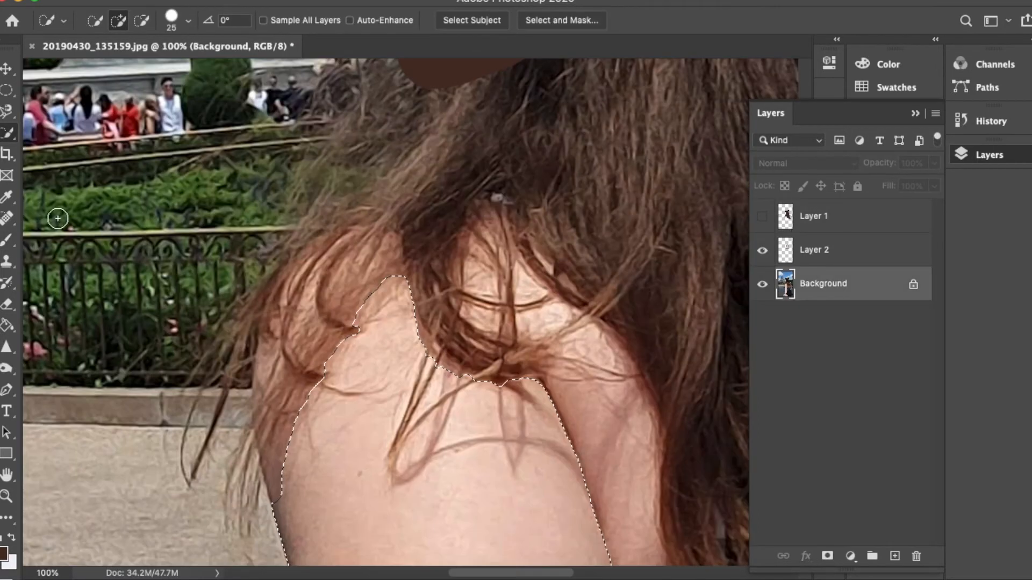
key(l)
click(273, 504)
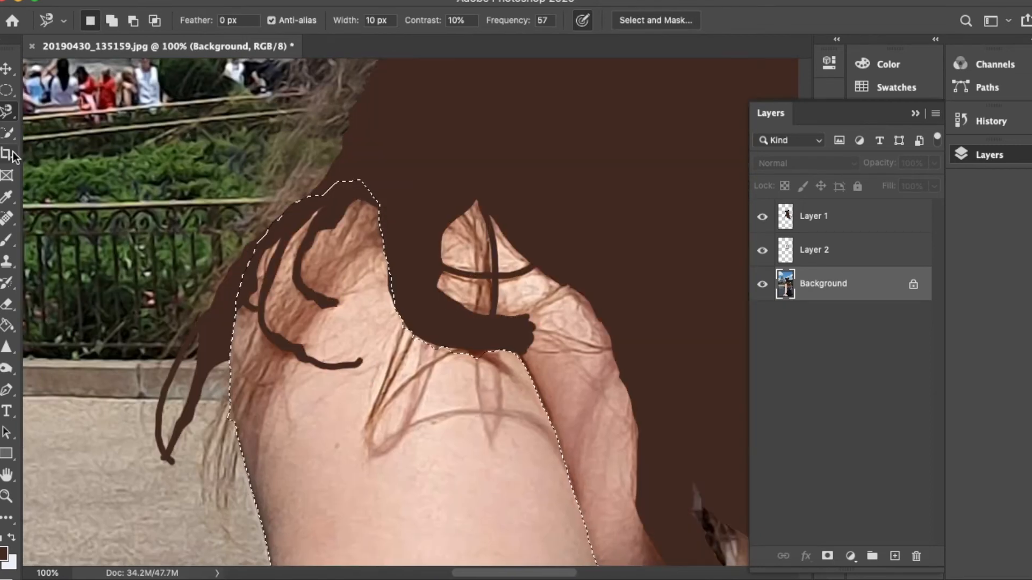
click(7, 132)
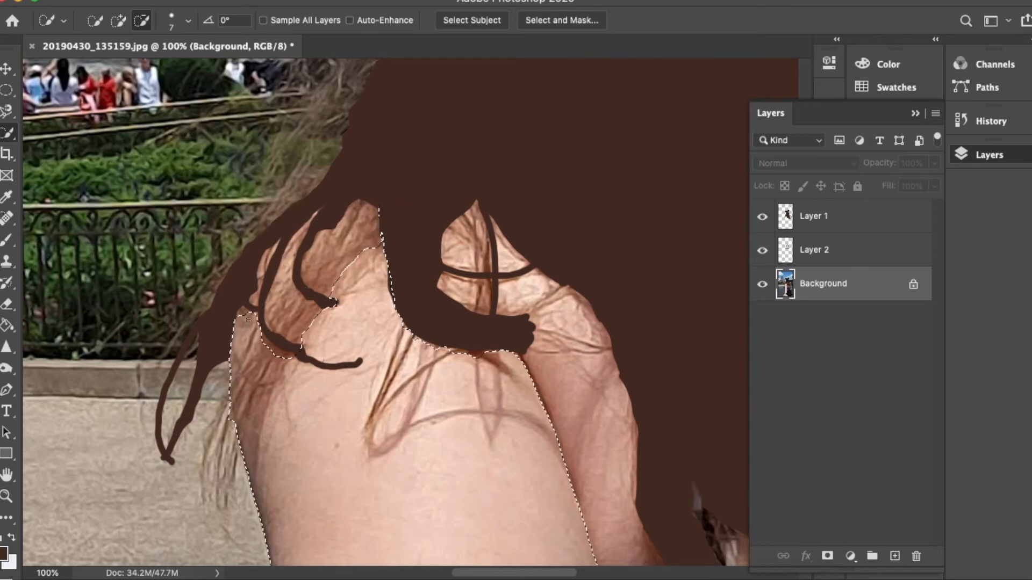
Step: Add a new layer above Layer 2 and name it arms
click(6, 69)
click(895, 556)
drag(860, 289, 855, 235)
double_click(814, 250)
text(arms)
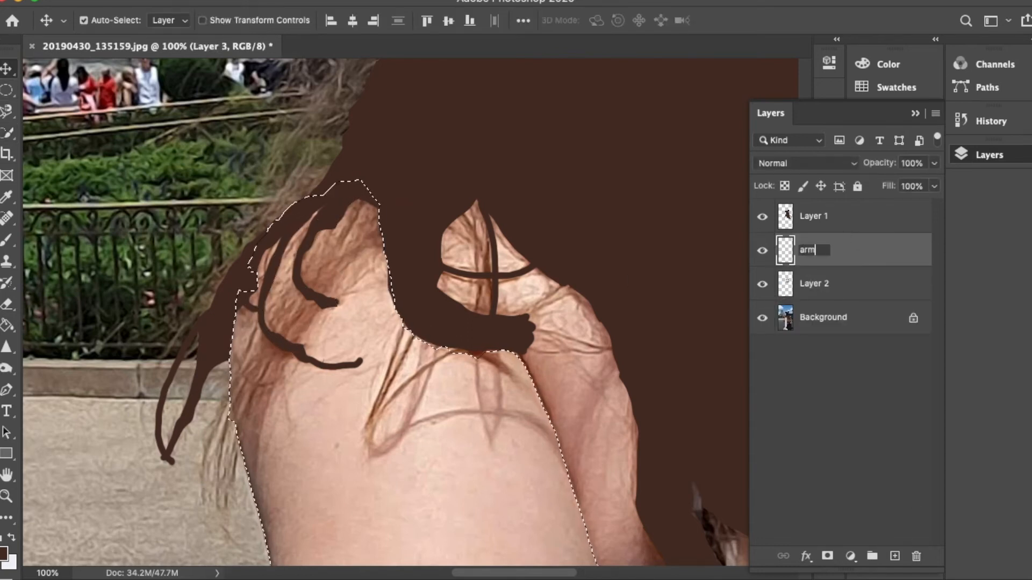
Step: Rename Layer 1 as hair and move the arms layer below Layer 2
double_click(814, 216)
text(hair)
key(Return)
drag(822, 288, 822, 239)
click(813, 283)
Step: Sample the left arm's skin tone and fill the arm selection with it at 100% opacity on the arms layer
key(super+minus)
key(super+minus)
scroll(627, 323, down, 5)
key(i)
click(410, 349)
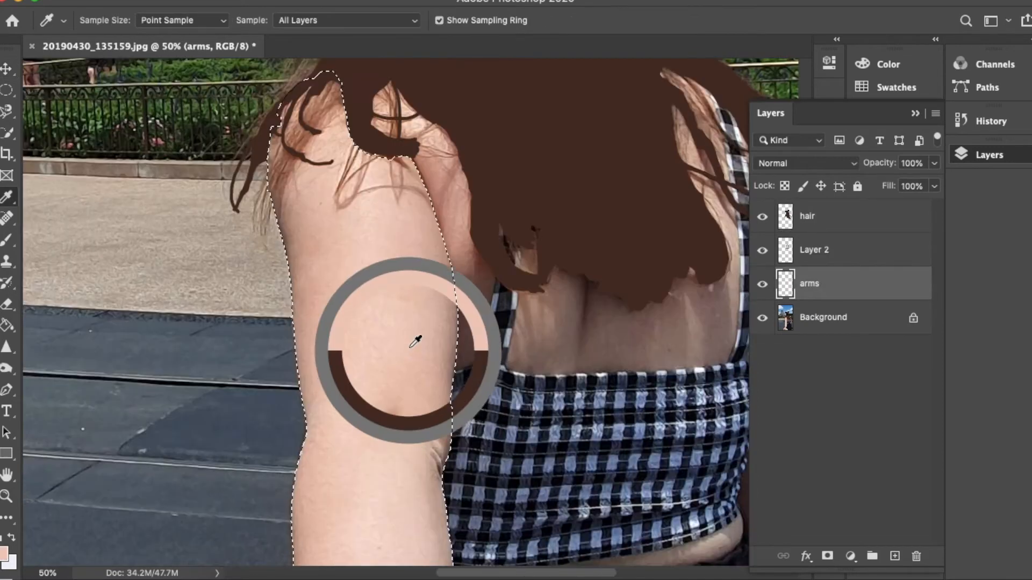
key(g)
click(318, 351)
click(370, 21)
drag(372, 42, 419, 42)
click(367, 274)
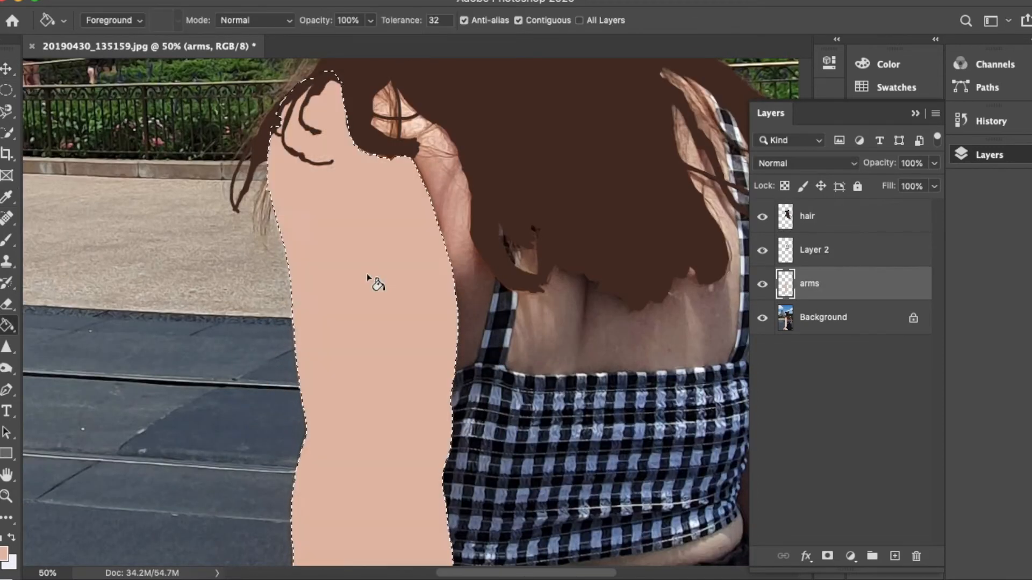
Step: Select the right section of the wristband on the Background layer and fill it with its sampled dark colour on the arms layer
key(super+d)
scroll(367, 274, down, 10)
key(super+plus)
key(super+plus)
key(w)
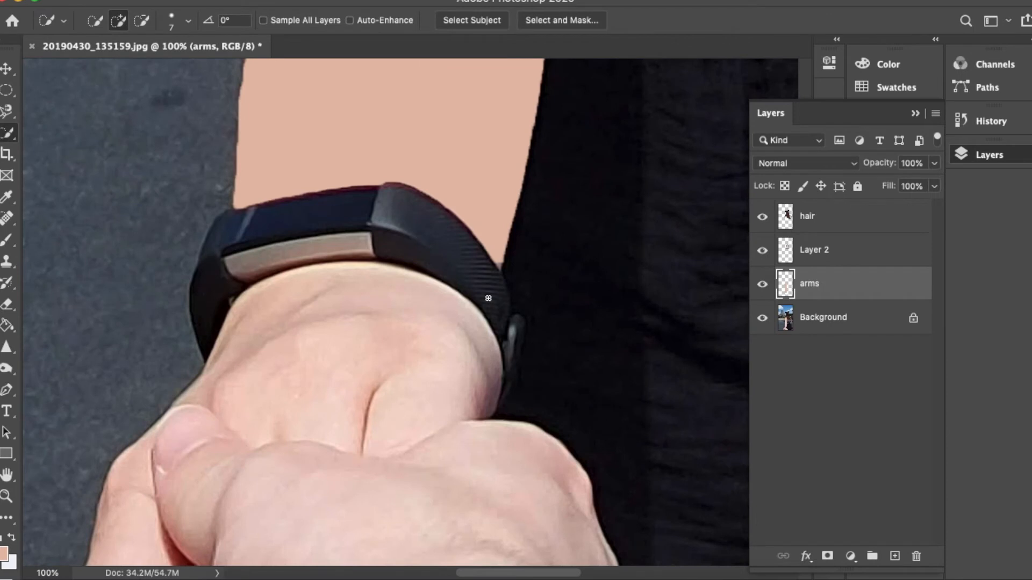
key(alt+bracketleft)
key(i)
click(411, 216)
key(g)
click(414, 220)
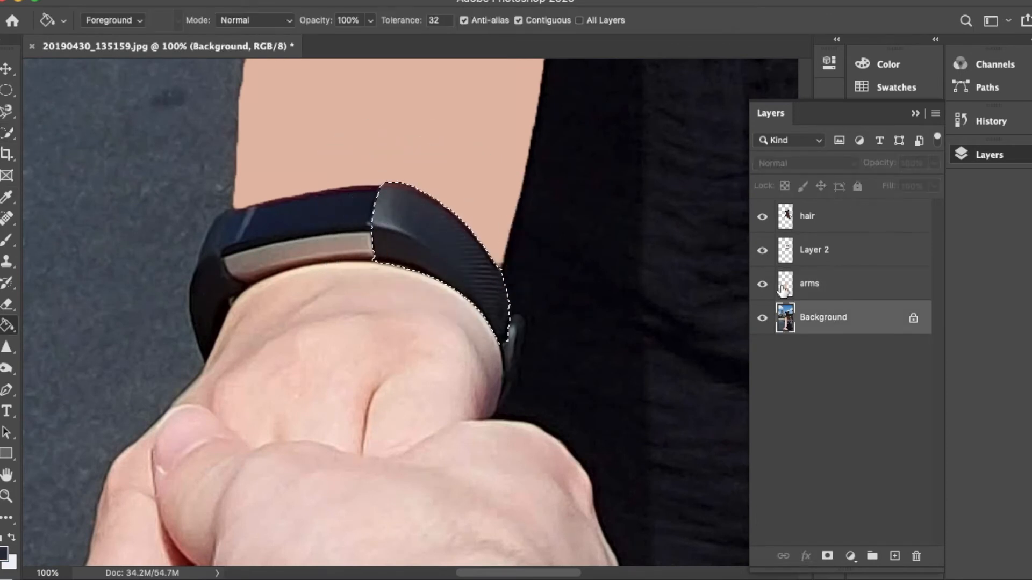
Step: Select the wristband's metallic strip and fill it with its sampled beige-brown colour on the arms layer
key(w)
drag(344, 247, 247, 265)
key(i)
click(263, 268)
key(g)
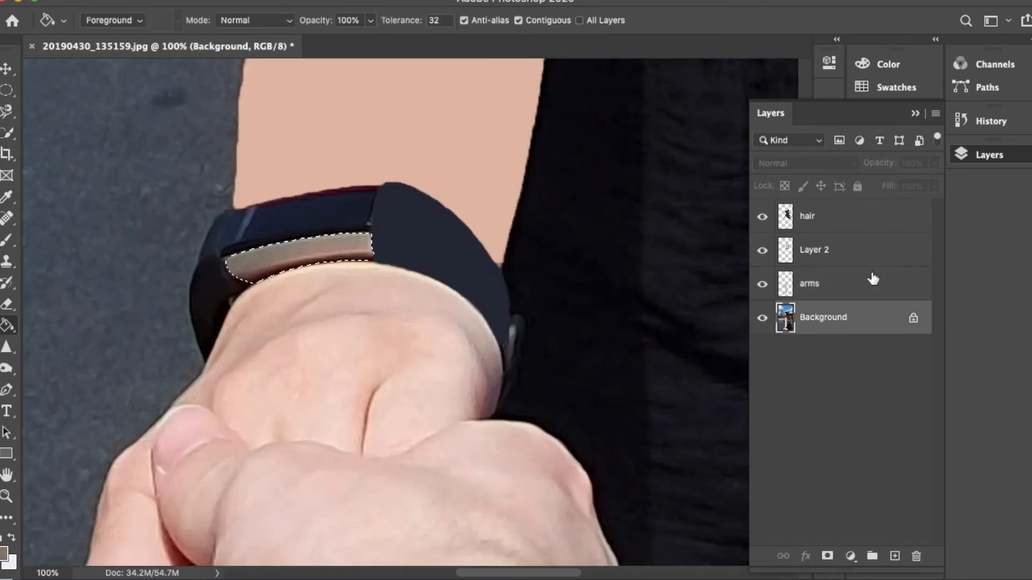
click(873, 282)
click(322, 250)
Step: Select the wristband's screen on the Background layer and fill it with its sampled navy on the arms layer
key(super+d)
key(w)
key(alt+bracketleft)
click(253, 231)
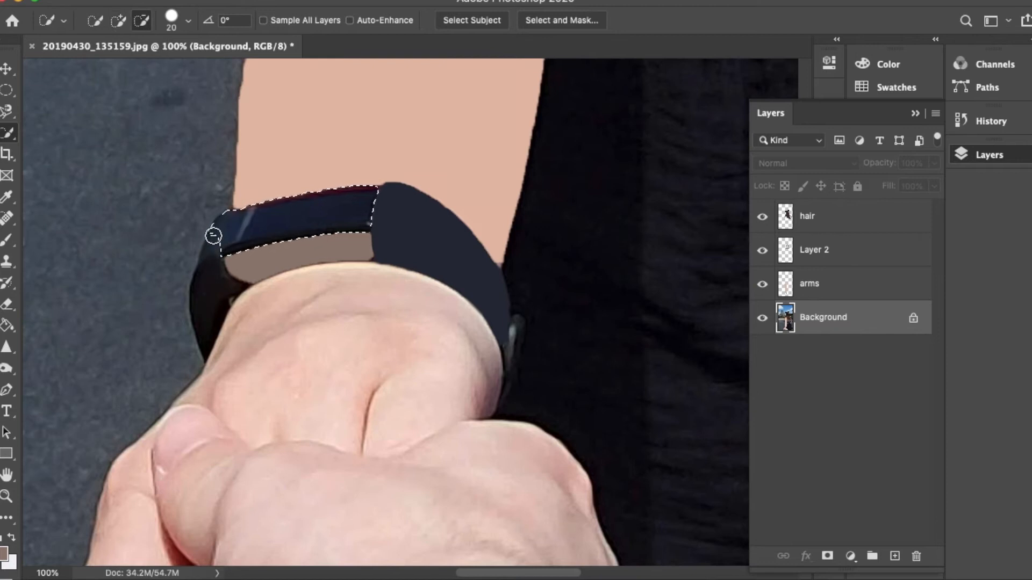
key(l)
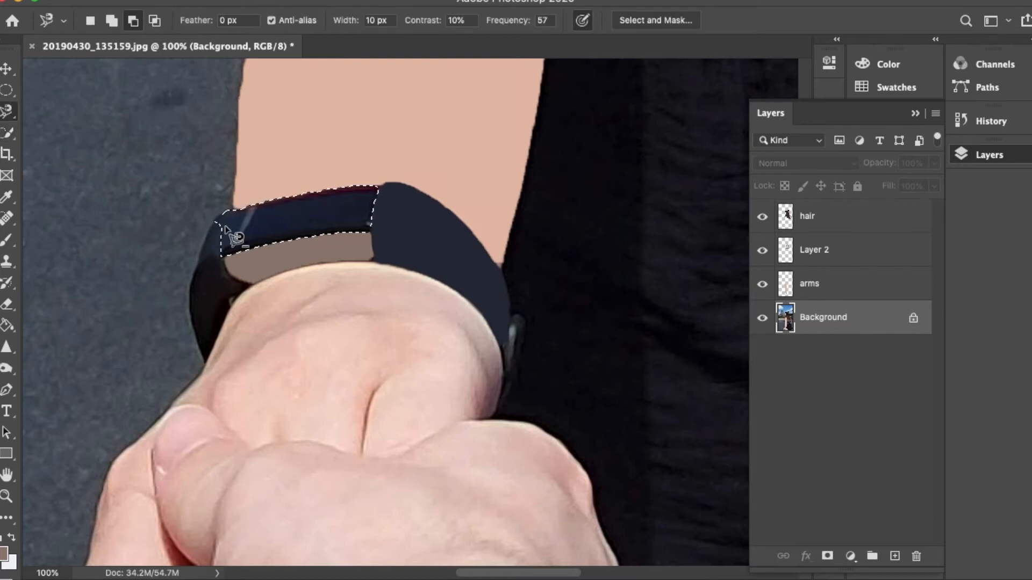
key(i)
click(269, 221)
key(g)
key(alt+bracketright)
click(322, 202)
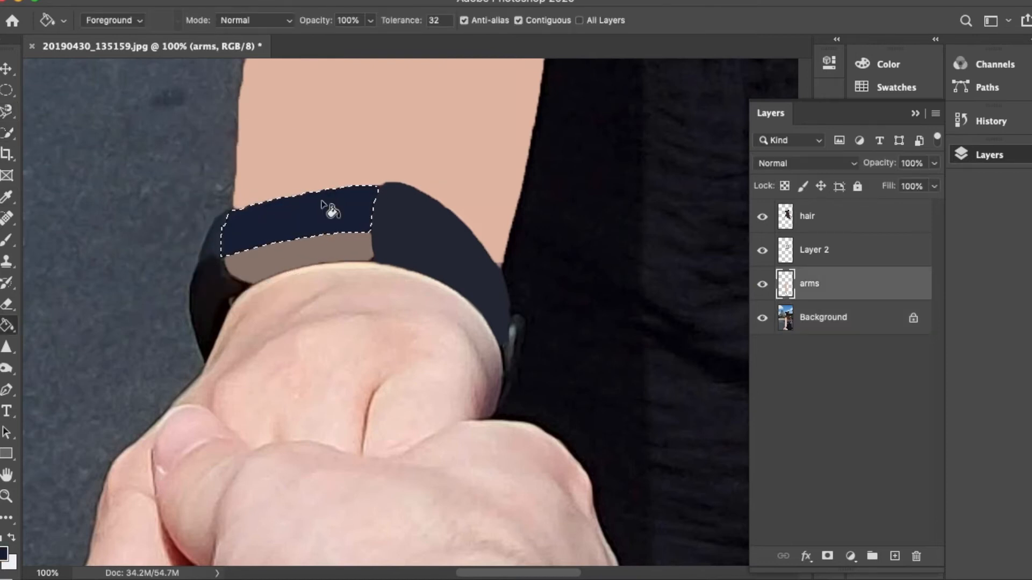
Step: Select the left section of the wristband and fill it with the dark colour sampled from the right section on the arms layer
key(w)
key(super+d)
key(alt+bracketleft)
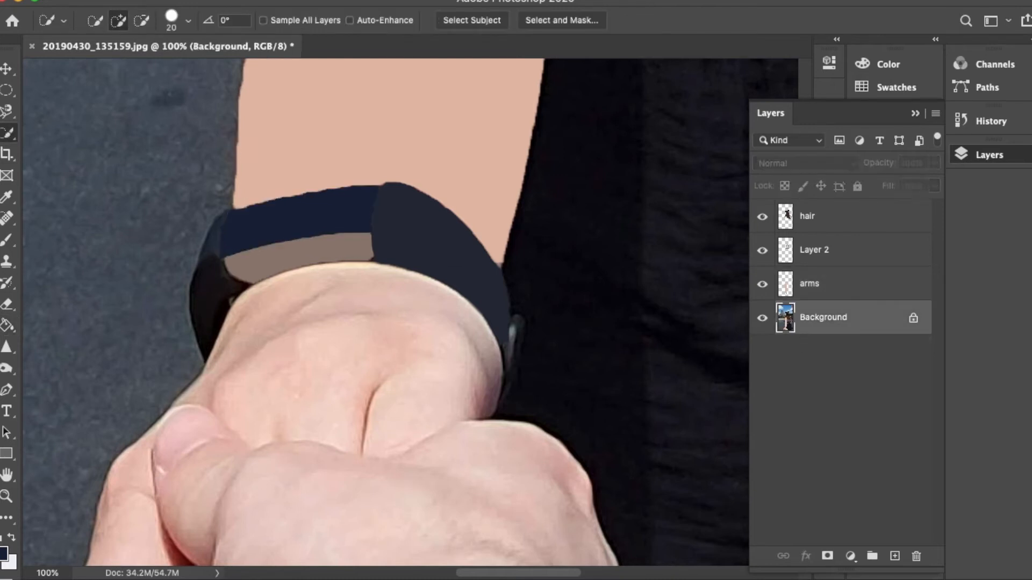
drag(204, 316, 209, 294)
scroll(211, 292, up, 2)
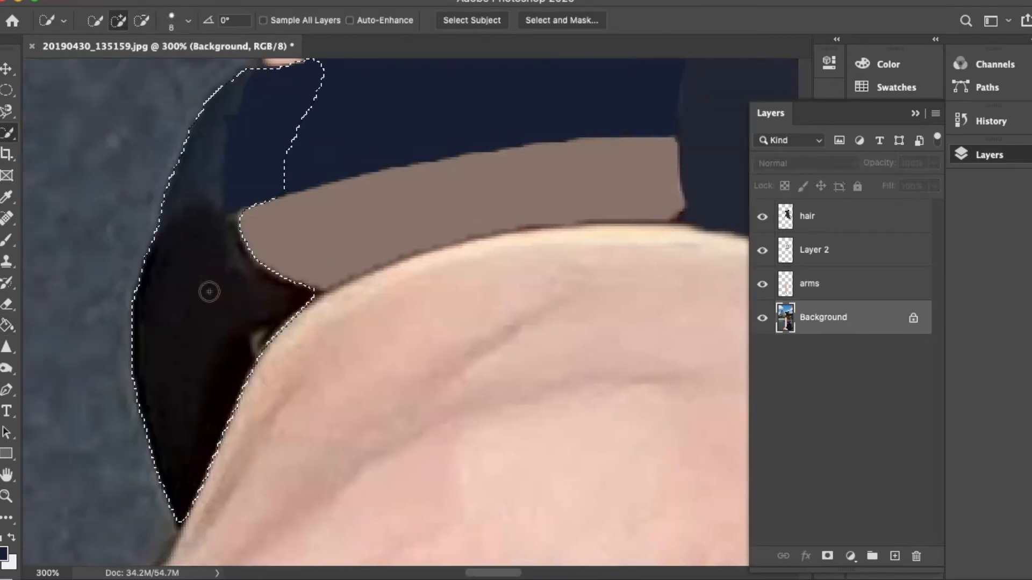
drag(352, 220, 337, 309)
key(i)
click(645, 252)
key(g)
key(alt+bracketright)
click(223, 358)
key(super+d)
Step: Hide the Background layer and add a new layer directly below the arms layer
key(b)
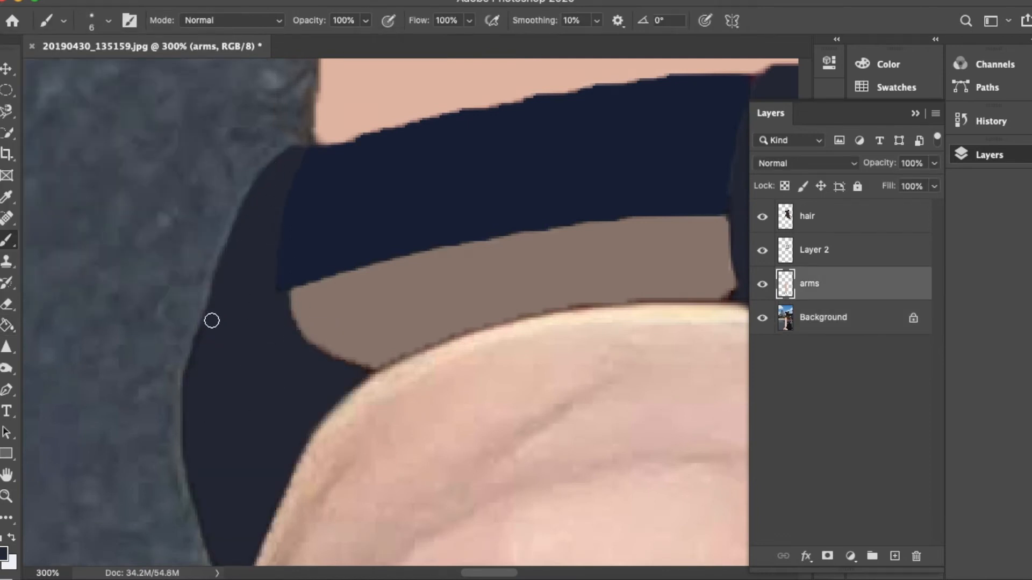
scroll(215, 484, down, 3)
scroll(258, 336, up, 4)
scroll(242, 344, right, 5)
click(762, 318)
click(894, 557)
drag(841, 284, 841, 317)
Step: Paint over the transparent gaps along the upper edges of the wristband's right section and navy screen on Layer 3
scroll(586, 145, right, 7)
mouse_move(538, 387)
mouse_down()
mouse_move(352, 191)
mouse_move(236, 141)
mouse_up()
scroll(214, 127, left, 7)
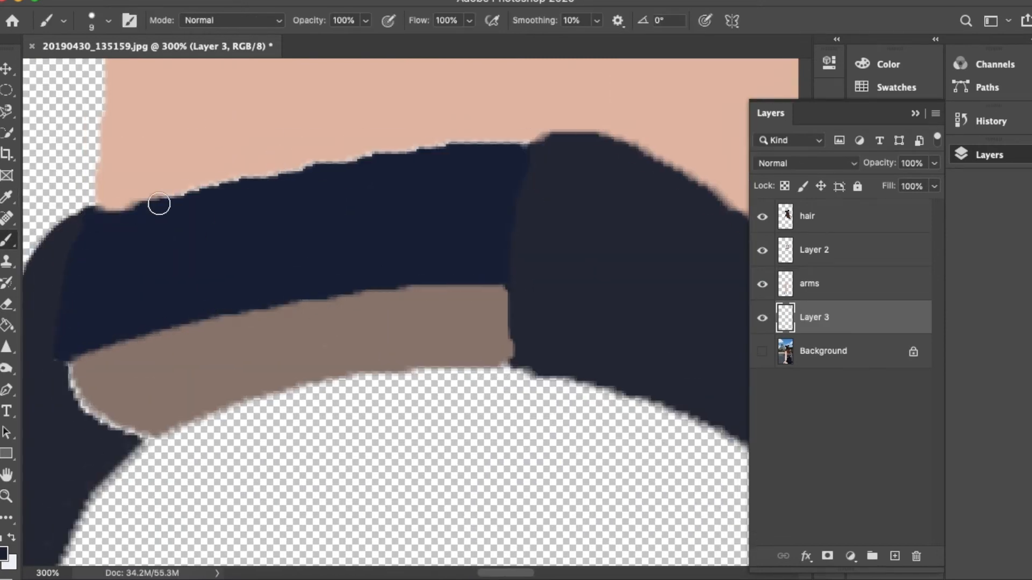
mouse_move(159, 204)
mouse_down()
mouse_move(442, 142)
mouse_move(529, 143)
mouse_up()
Step: Sample the wristband's colour, paint over the gaps around the beige-brown strip's left end, and show the Background layer
scroll(530, 143, down, 4)
scroll(529, 143, left, 5)
alt+click(264, 323)
drag(292, 314, 217, 251)
click(762, 352)
Step: Sample the wrist's skin tone and select the skin between the wristband and the clasping hand on the Background layer
click(809, 284)
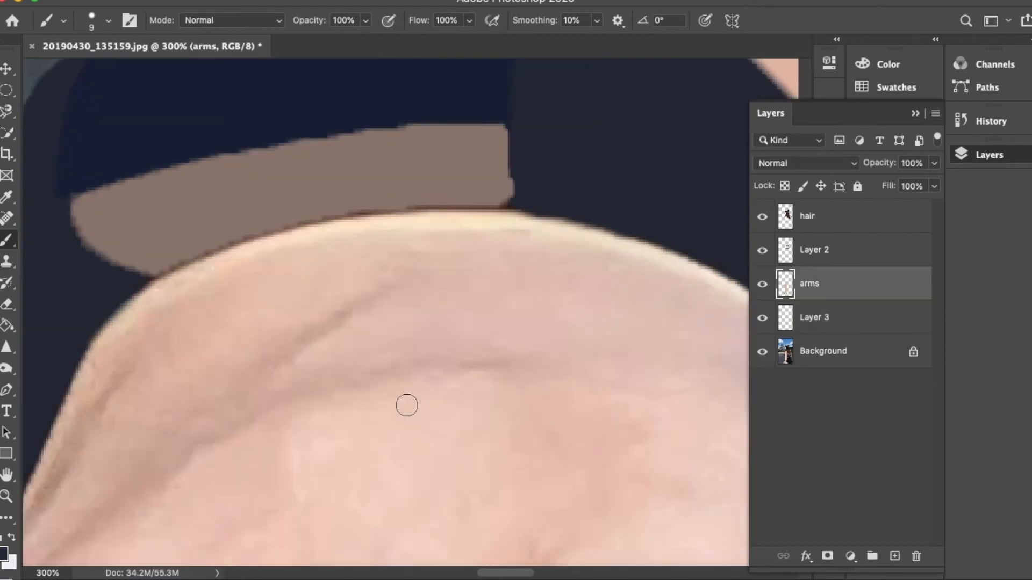
key(i)
click(639, 358)
key(super+minus)
key(super+minus)
click(824, 351)
key(w)
drag(352, 263, 403, 215)
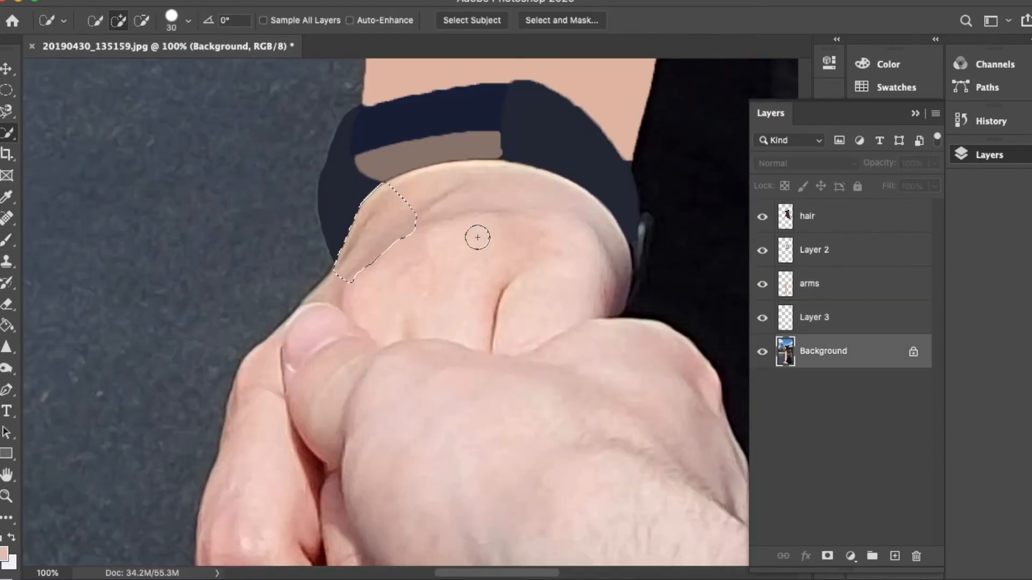
drag(478, 238, 570, 268)
scroll(477, 269, down, 3)
drag(337, 302, 634, 301)
drag(527, 253, 492, 268)
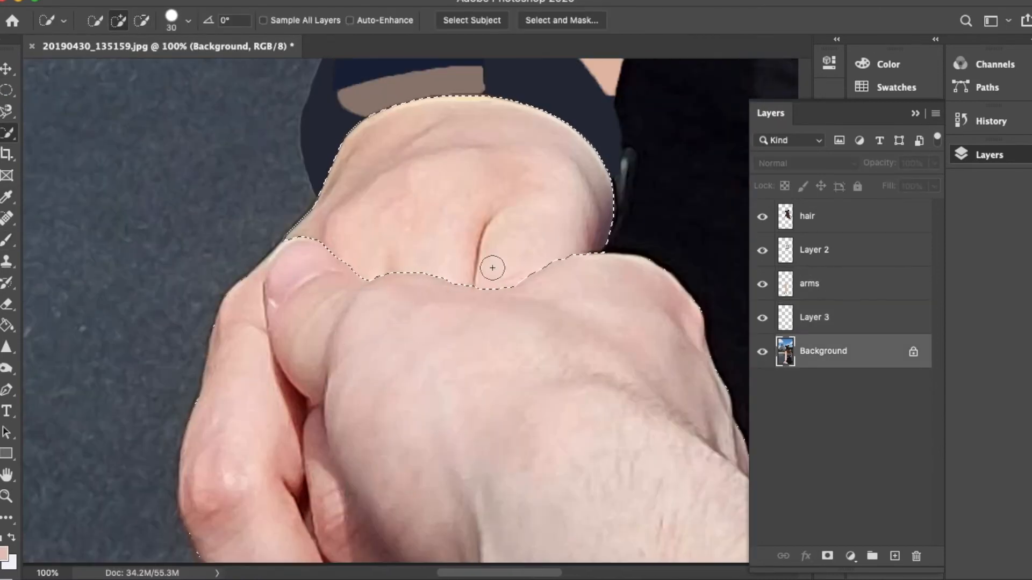
key(i)
click(895, 556)
double_click(843, 352)
key(Escape)
click(917, 557)
Step: Sample the reddish crease colour and paint the crease on the back of the hand on Layer 2 with an 8 px brush at 37% opacity
click(815, 250)
click(477, 248)
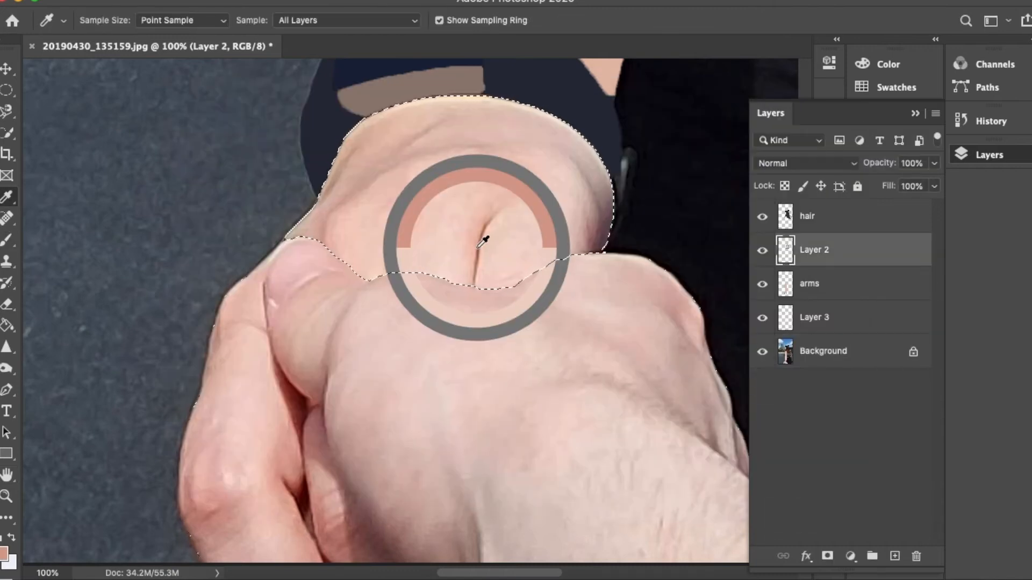
key(b)
click(108, 21)
drag(161, 89, 22, 89)
click(365, 21)
click(320, 43)
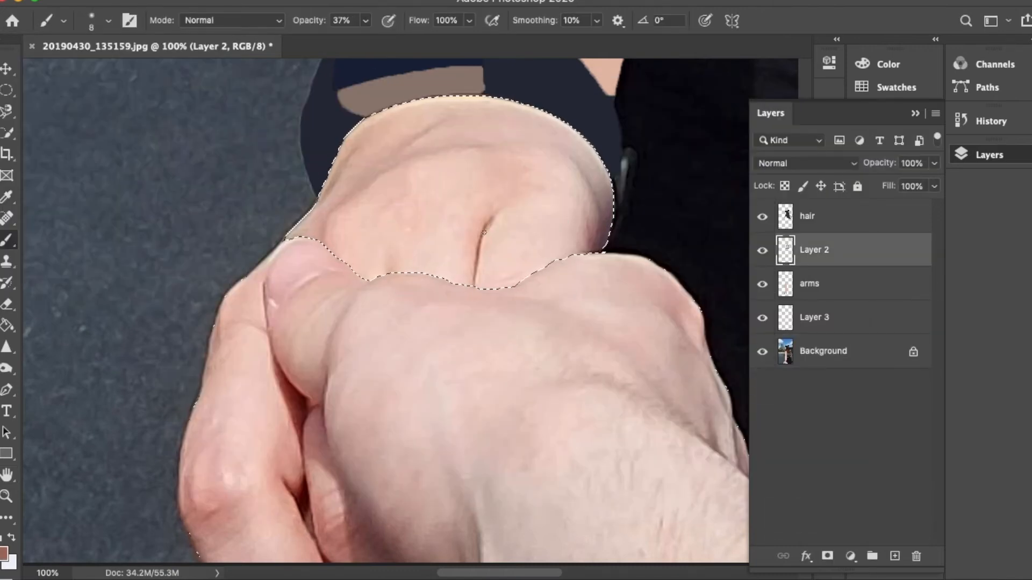
click(814, 284)
double_click(855, 250)
key(Escape)
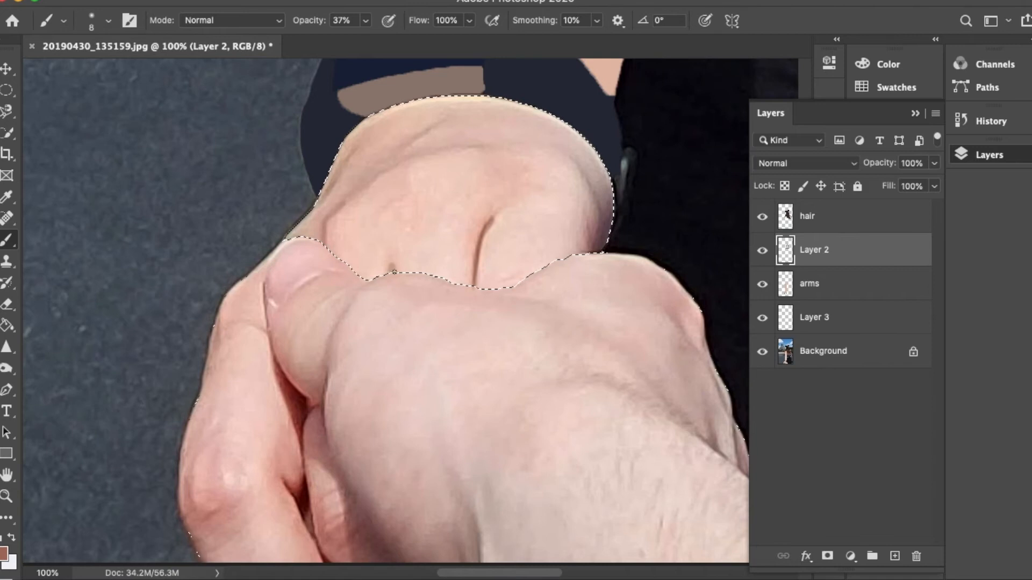
Step: Paint the crease near the hand's right edge on Layer 2, then fill the selected hand with skin tone on the arms layer
drag(593, 190, 580, 168)
click(817, 284)
key(i)
key(g)
click(430, 244)
key(super+d)
key(super+minus)
key(super+minus)
key(super+minus)
key(super+minus)
key(super+equal)
key(super+equal)
key(super+equal)
key(super+equal)
key(super+minus)
Step: Select the outer finger at the left of the clasped hands on the Background layer using an 8 px Quick Selection brush
click(8, 134)
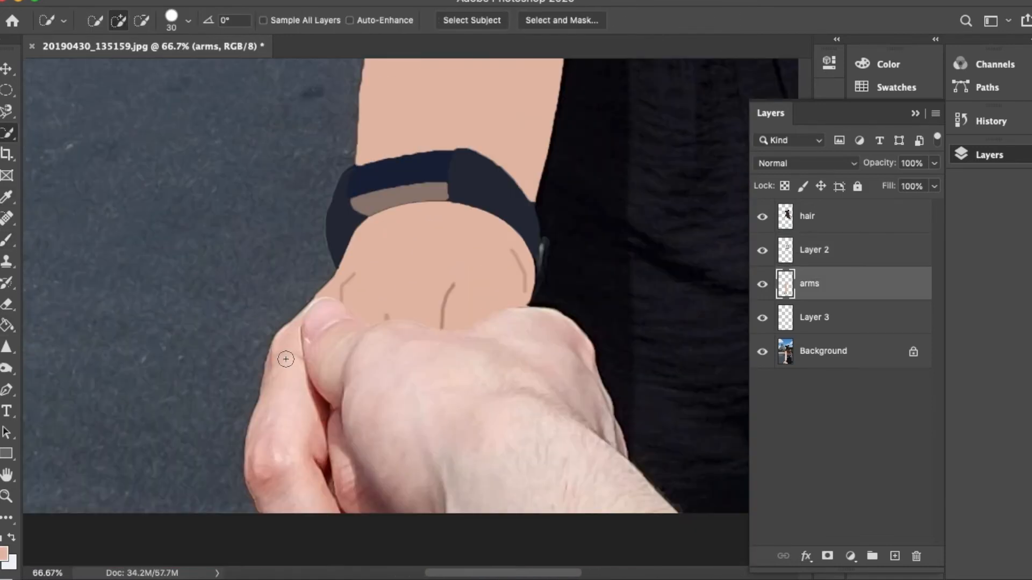
click(823, 352)
drag(290, 341, 291, 328)
key(super+equal)
key(super+equal)
key(super+equal)
scroll(293, 329, left, 10)
key(bracketleft)
key(bracketleft)
key(bracketleft)
key(bracketleft)
drag(274, 371, 301, 326)
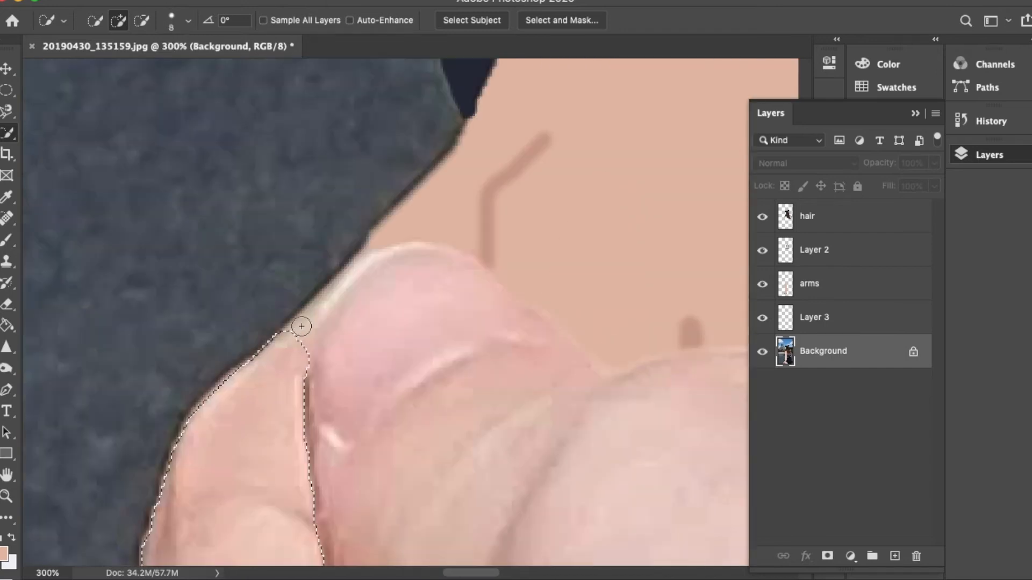
Step: Sample the finger's crease colour and paint its creases on Layer 2 with an 8 px brush at 37% opacity
key(g)
key(super+minus)
key(super+minus)
click(827, 250)
key(b)
key(i)
key(b)
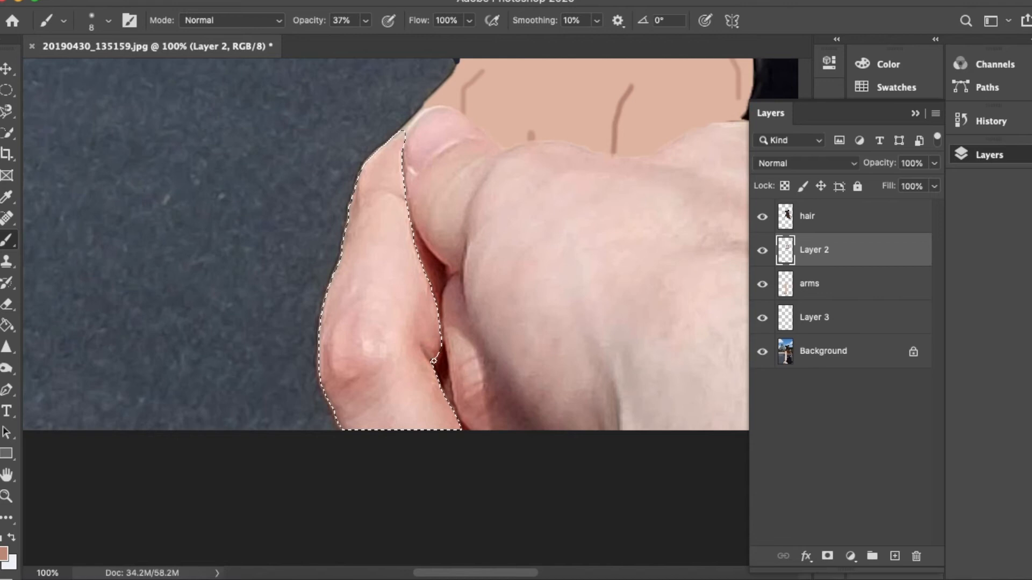
Step: Fill the selected outer finger with the skin tone on the arms layer and deselect it
click(808, 294)
key(g)
click(361, 295)
key(super+d)
key(i)
click(437, 272)
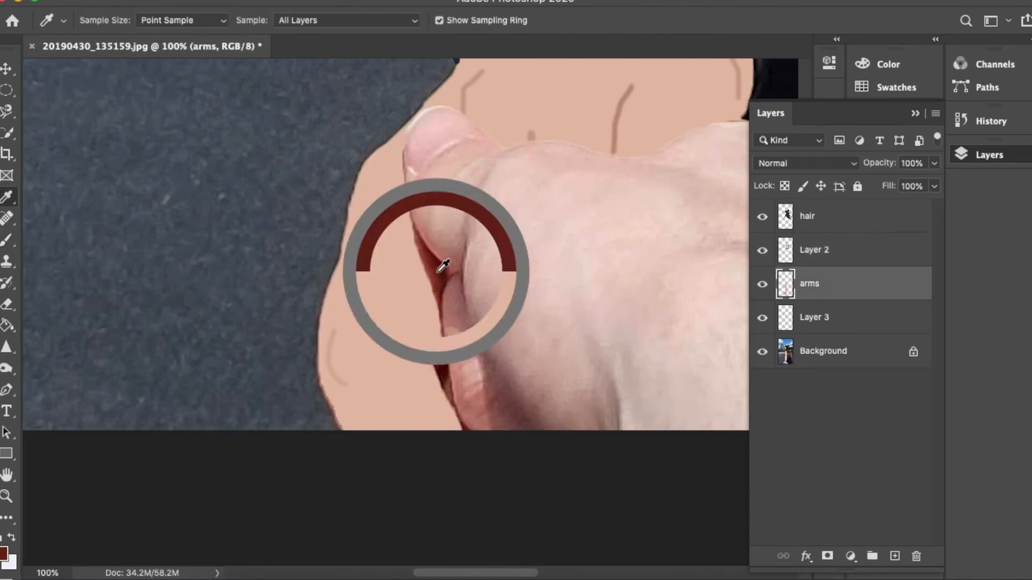
scroll(468, 325, up, 3)
click(628, 119)
key(b)
click(816, 319)
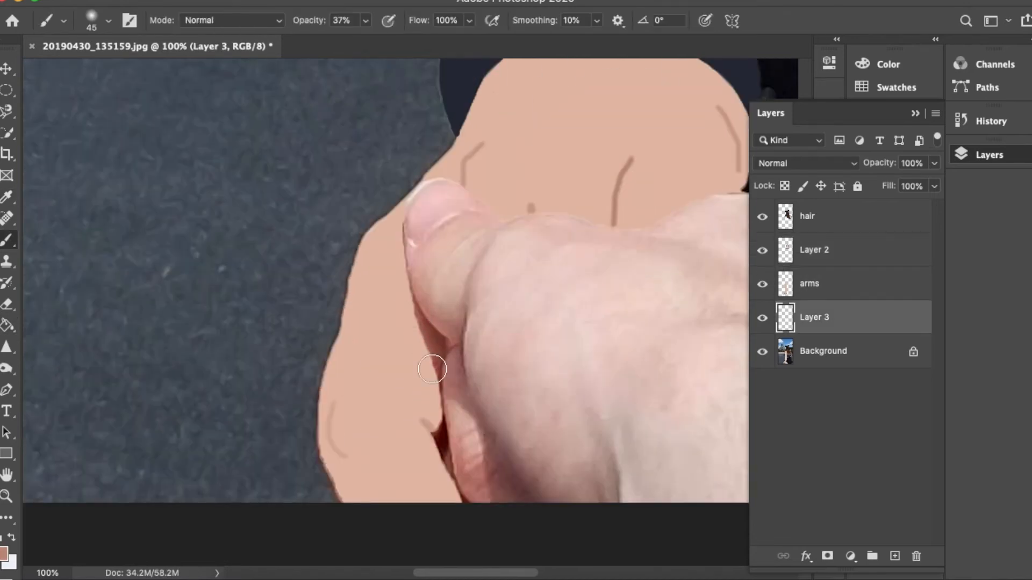
key(super+z)
Step: Sample the clasping thumb's pink skin tone and try to select the thumb on the Background layer
key(i)
click(464, 256)
click(420, 260)
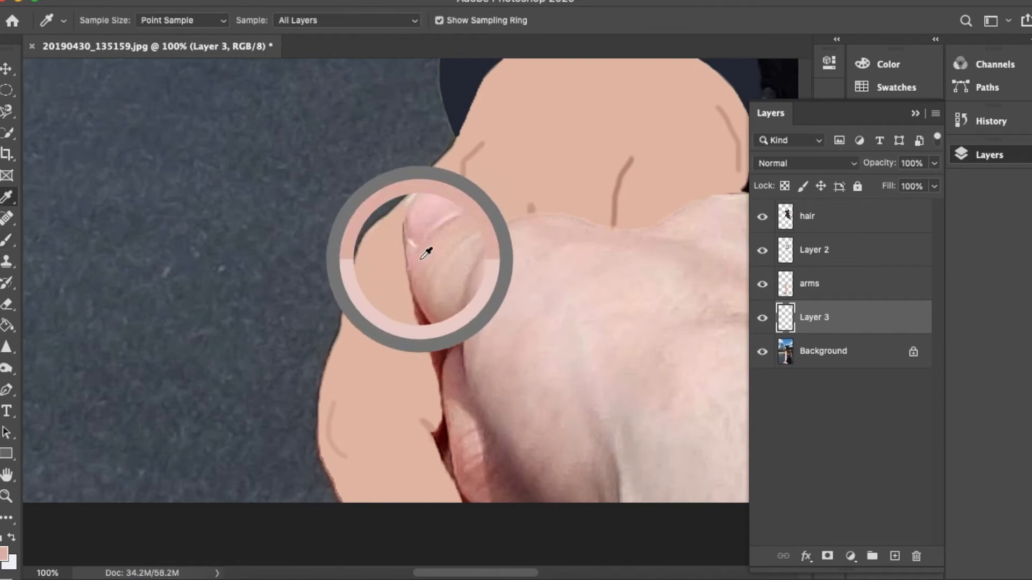
click(7, 135)
click(823, 351)
scroll(314, 341, right, 4)
scroll(315, 341, up, 2)
click(314, 289)
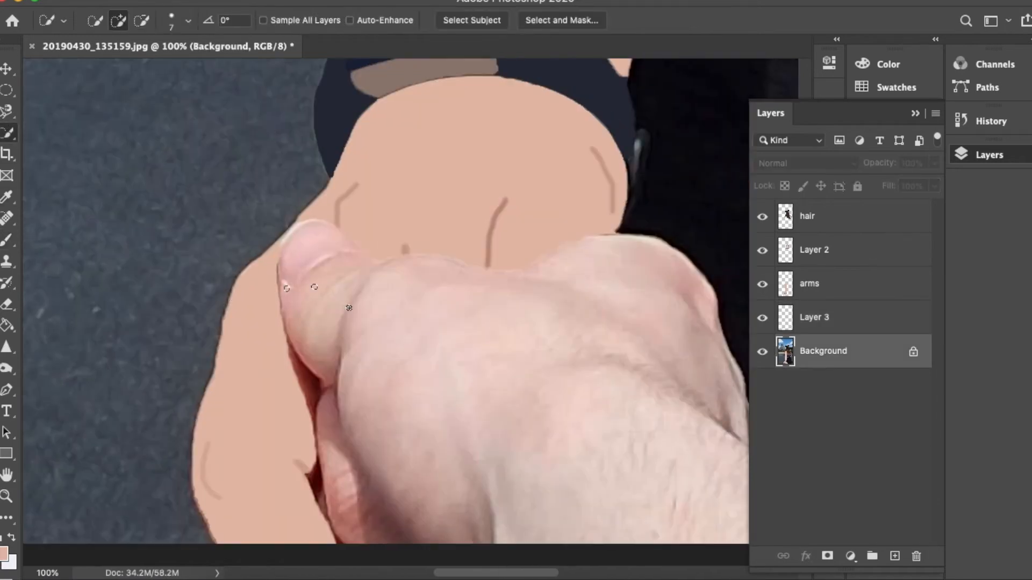
key(super+plus)
key(super+plus)
scroll(329, 300, left, 4)
scroll(330, 299, up, 1)
click(248, 288)
click(260, 336)
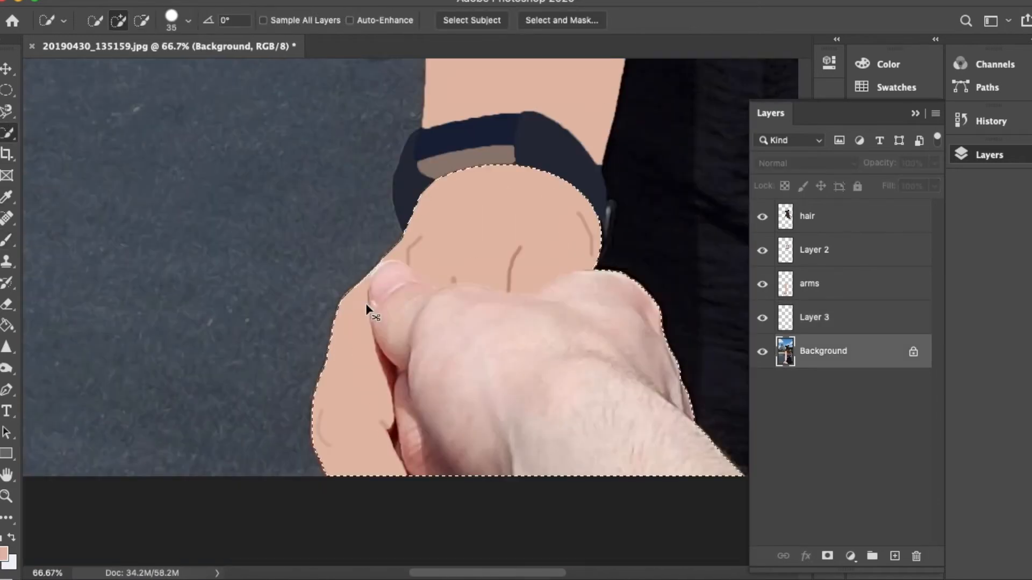
Step: Sample the reddish-brown fold colour, paint the crease beside the upper arm on Layer 2 with a 9 px brush, and show the arms layer
scroll(365, 302, up, 5)
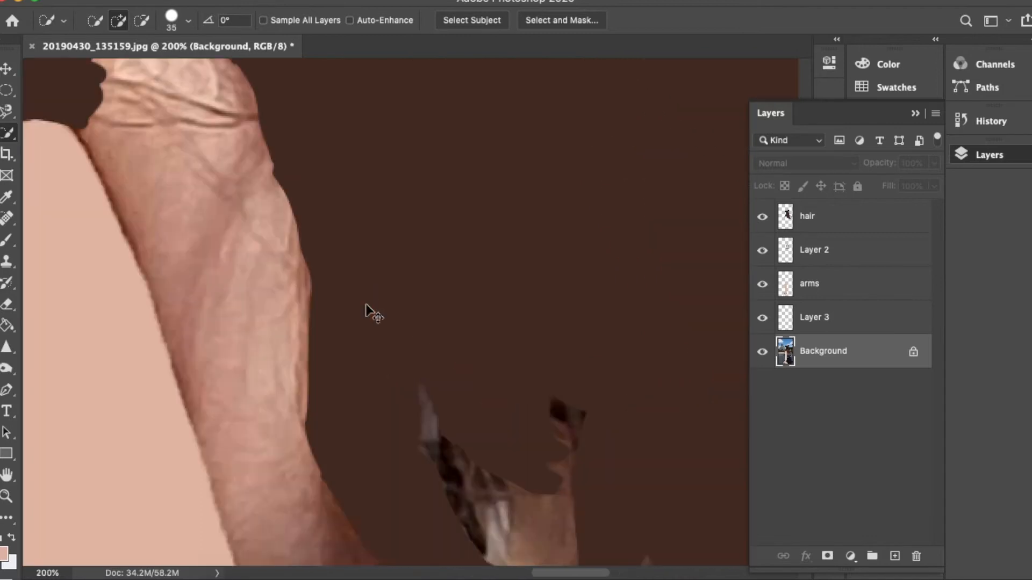
scroll(369, 311, left, 5)
click(823, 250)
key(i)
click(425, 232)
key(b)
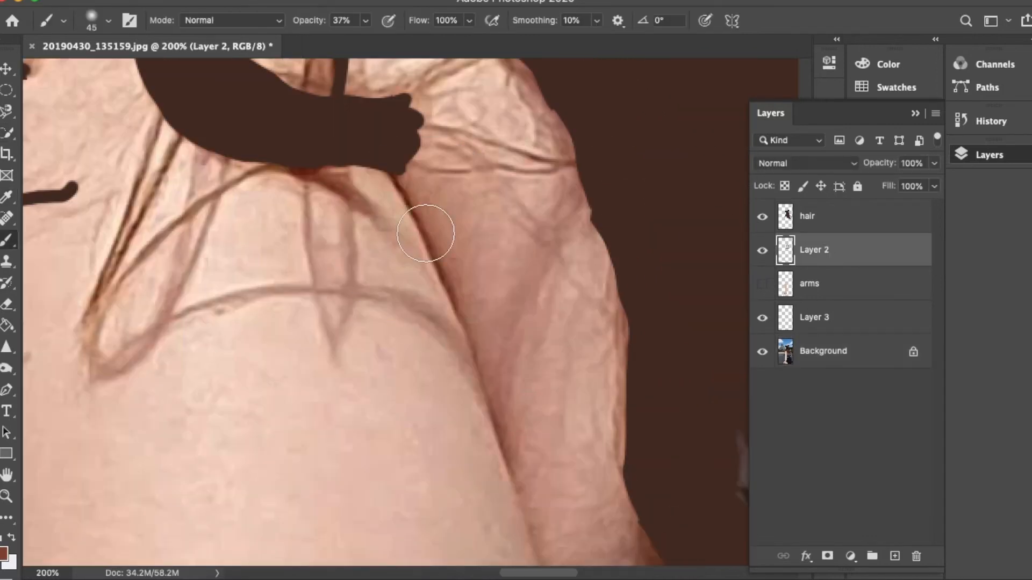
drag(424, 236, 462, 316)
scroll(380, 161, up, 2)
scroll(379, 161, right, 1)
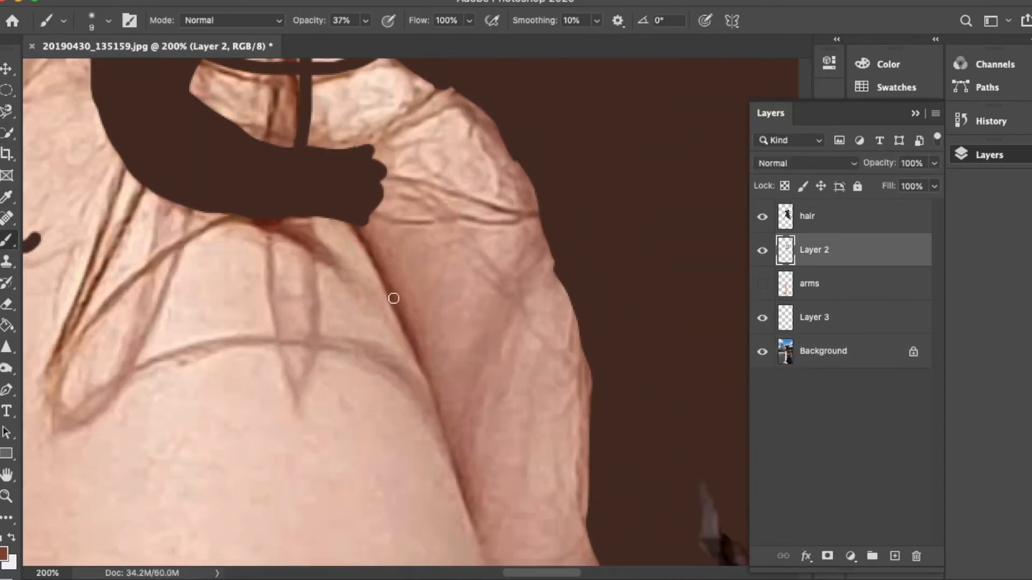
key(super+minus)
click(763, 284)
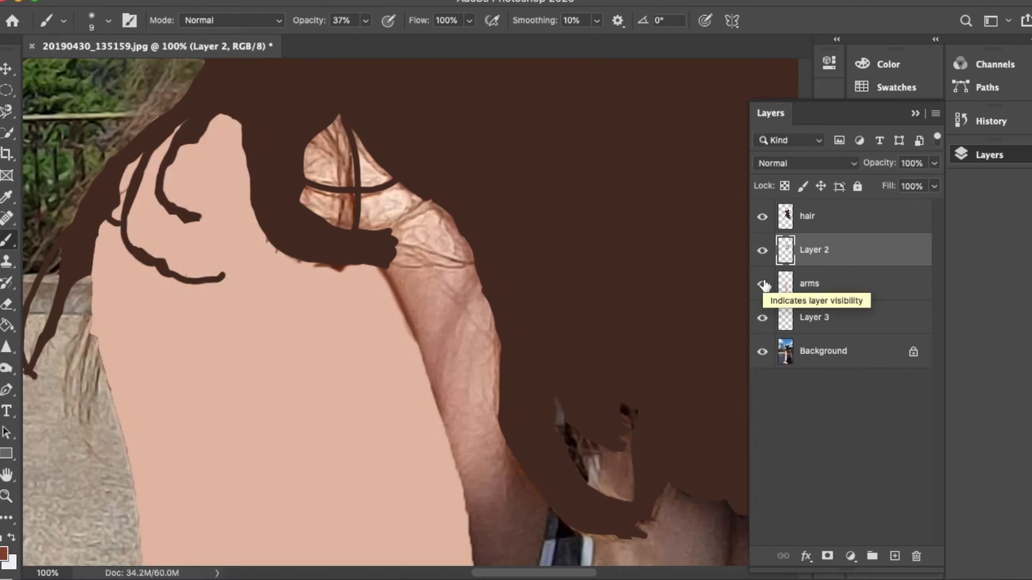
Step: Sample the shaded pink skin tone beside the upper arm and hide the hair layer
key(i)
click(431, 313)
drag(431, 315, 432, 238)
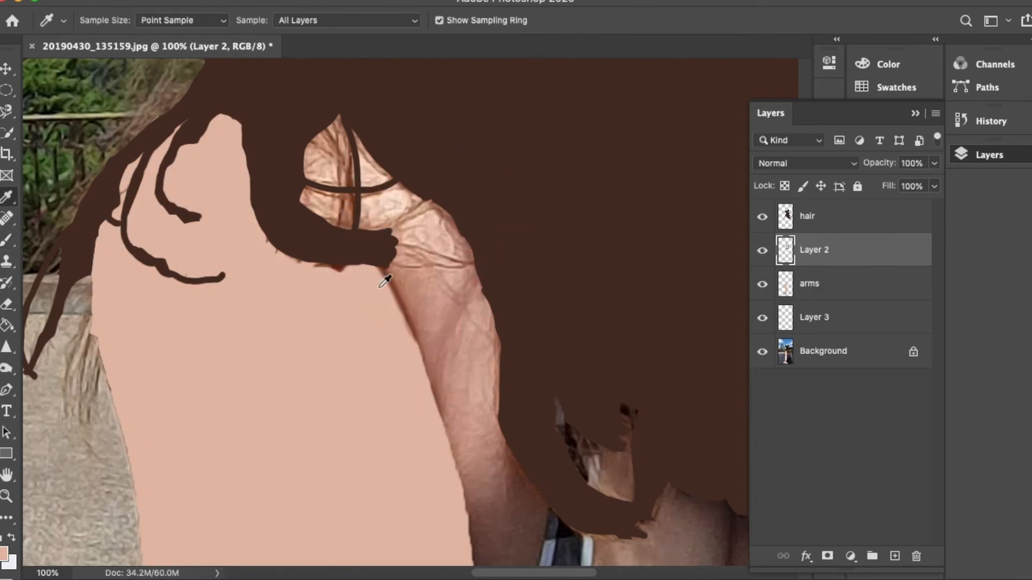
scroll(432, 238, down, 5)
scroll(432, 238, right, 3)
click(358, 172)
key(super+minus)
key(super+minus)
key(super+plus)
key(super+plus)
click(762, 217)
scroll(497, 306, down, 5)
key(w)
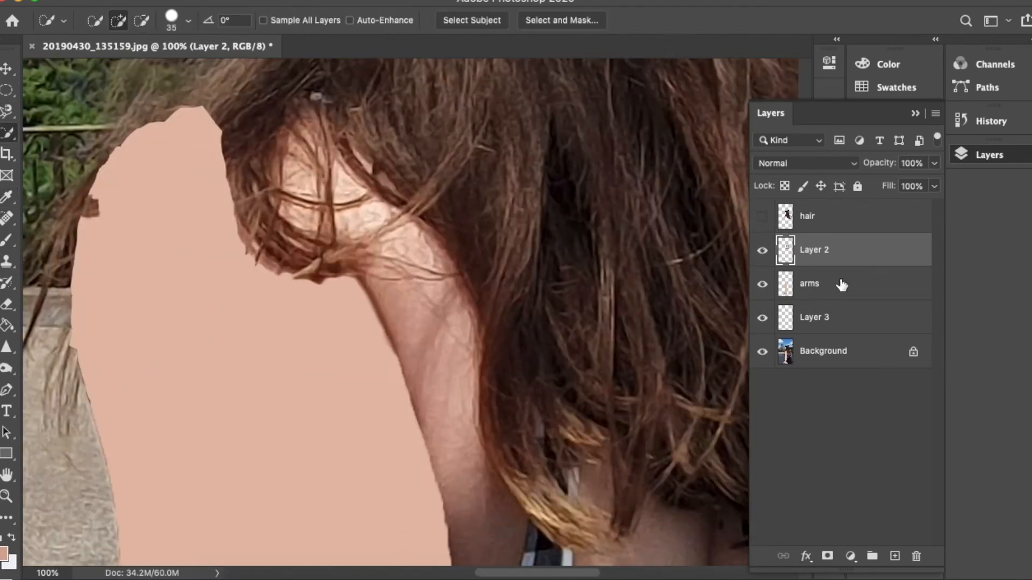
Step: Select the shaded skin between the upper arm, hair and left dress strap on the Background layer, and show the hair layer
click(834, 286)
click(823, 351)
drag(404, 259, 442, 321)
scroll(442, 323, down, 5)
drag(417, 156, 447, 361)
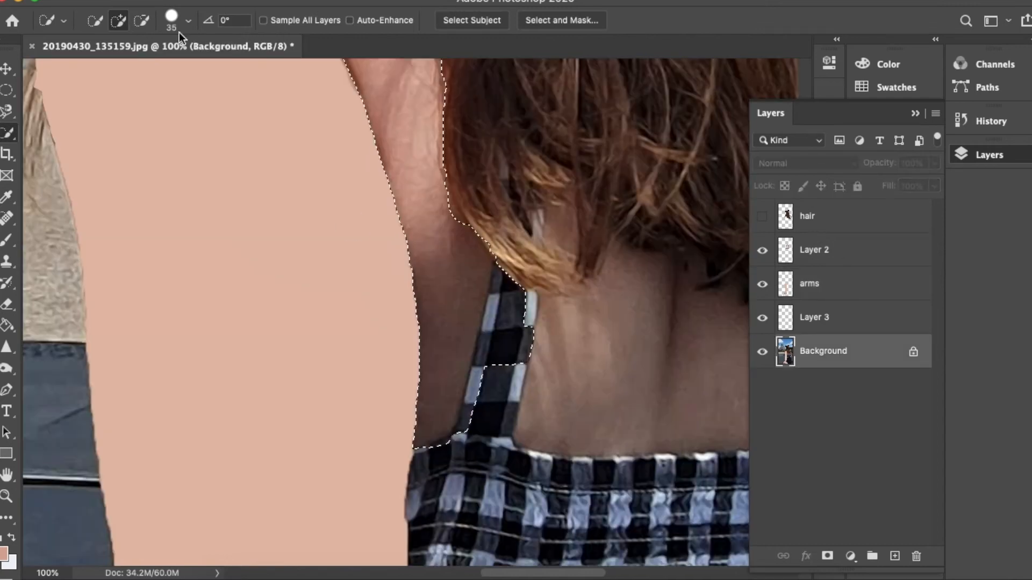
scroll(493, 234, up, 5)
click(762, 216)
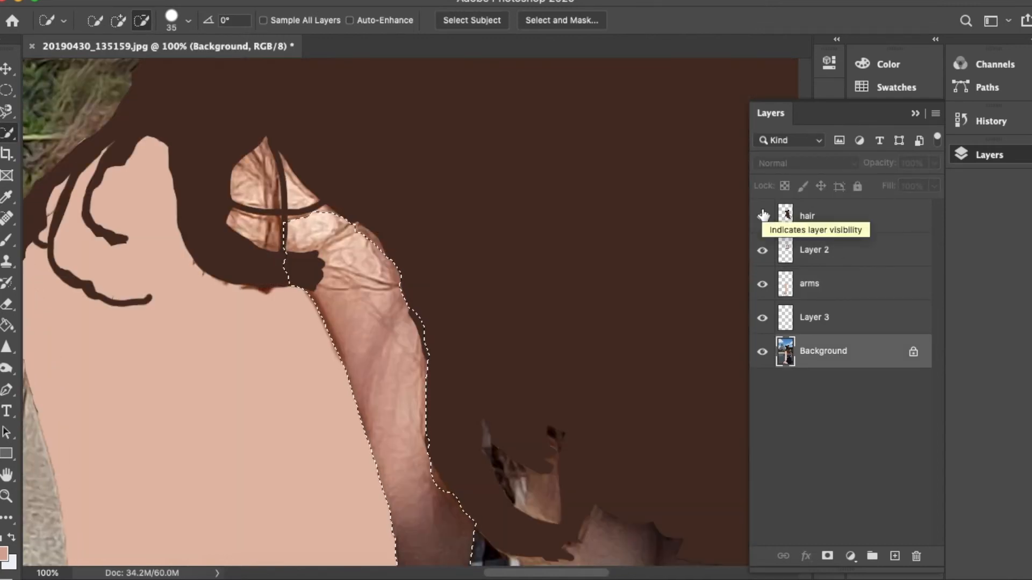
Step: Fill the selected shaded skin with the sampled pink tone on the arms layer and deselect it
click(834, 284)
key(g)
click(386, 346)
scroll(386, 346, down, 2)
scroll(385, 347, left, 1)
key(super+d)
Step: Paint the gaps along the arm's edge and between the hair strands on Layer 3 with a hard 60 px brush at 100% opacity
key(b)
click(428, 221)
click(834, 318)
scroll(461, 505, down, 5)
key(super+z)
click(108, 20)
click(102, 242)
click(454, 503)
key(bracketleft)
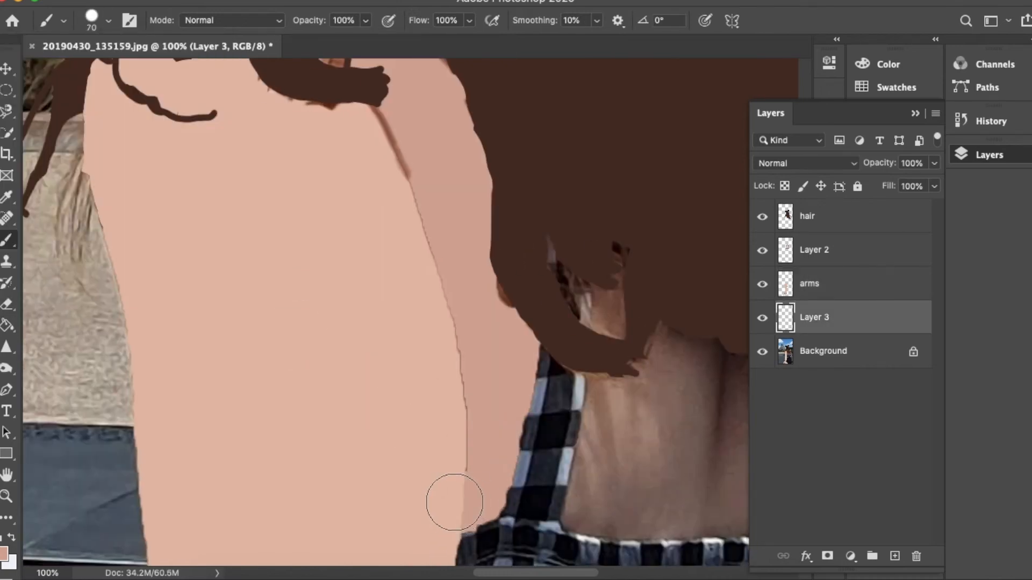
key(bracketleft)
scroll(542, 284, up, 4)
drag(428, 201, 352, 265)
scroll(431, 329, right, 2)
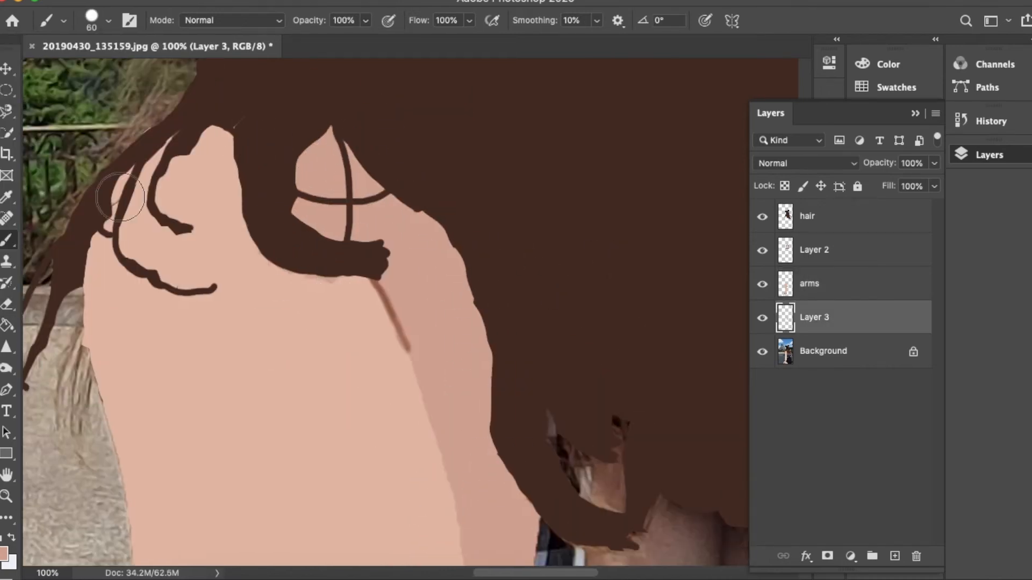
scroll(430, 329, up, 2)
Step: Select the bare back between the dress straps on the Background layer using a 35 px Quick Selection brush
key(super+minus)
key(super+minus)
key(super+minus)
key(super+minus)
key(super+minus)
key(super+plus)
key(super+plus)
key(super+plus)
key(super+plus)
scroll(426, 339, down, 5)
scroll(426, 338, right, 5)
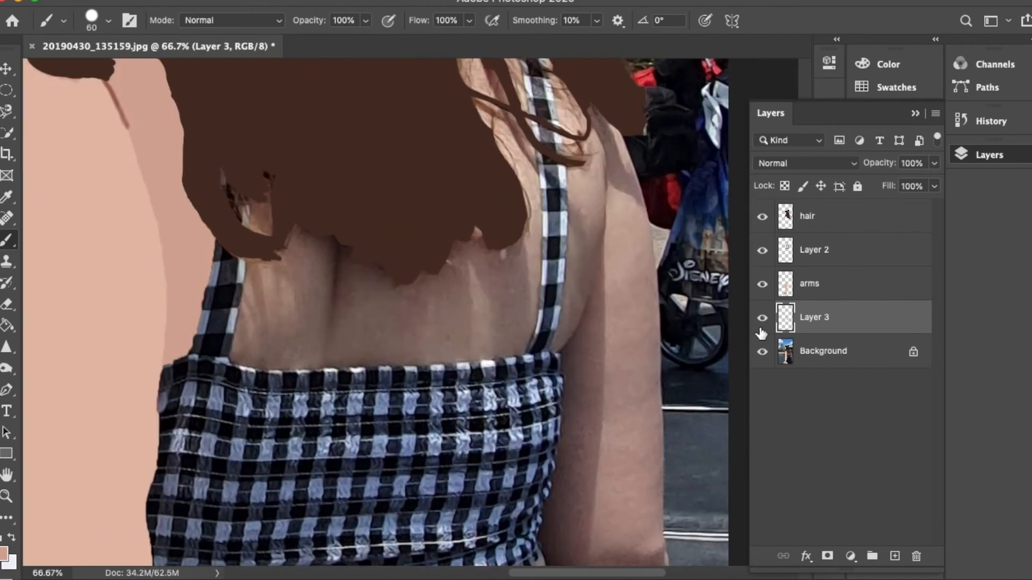
click(811, 351)
key(w)
click(118, 21)
scroll(307, 319, left, 8)
key(super+plus)
scroll(306, 318, right, 8)
drag(322, 312, 498, 327)
key(super+plus)
scroll(498, 326, left, 3)
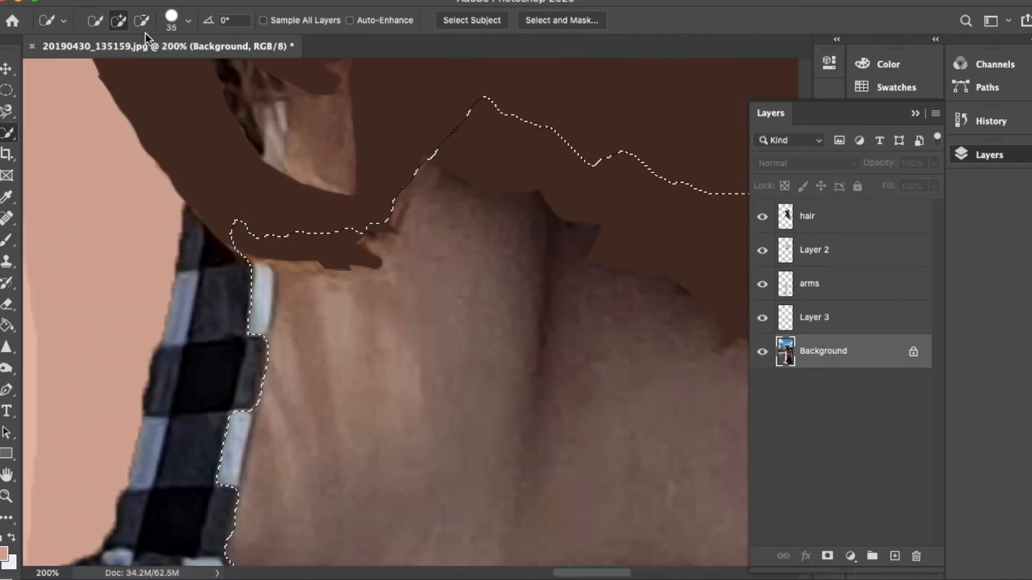
Step: Subtract the checked fabric of both straps and the dress's upper edge from the back selection
click(142, 20)
scroll(237, 285, down, 4)
drag(244, 117, 223, 242)
scroll(143, 431, right, 4)
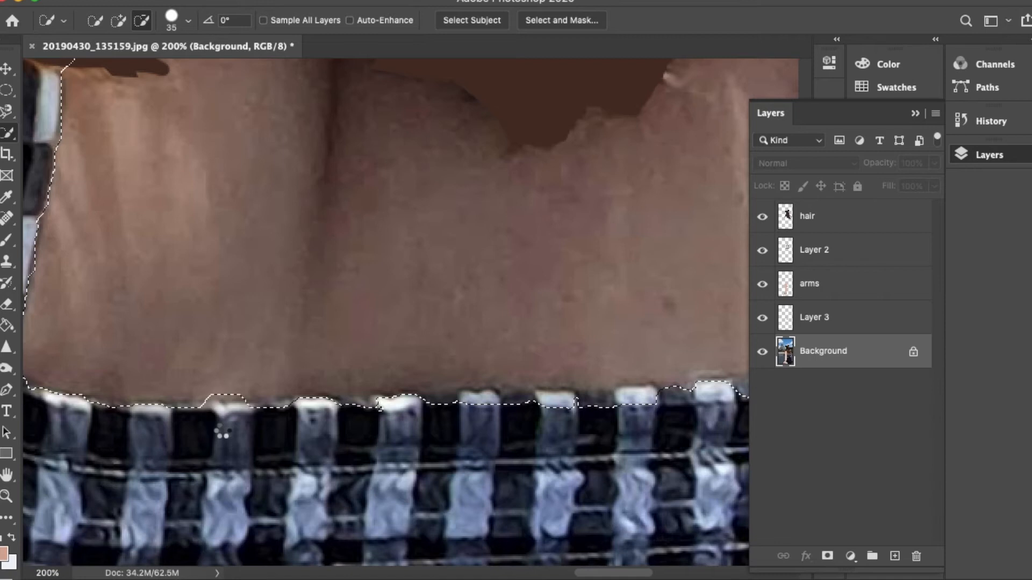
scroll(369, 431, right, 6)
scroll(362, 437, left, 3)
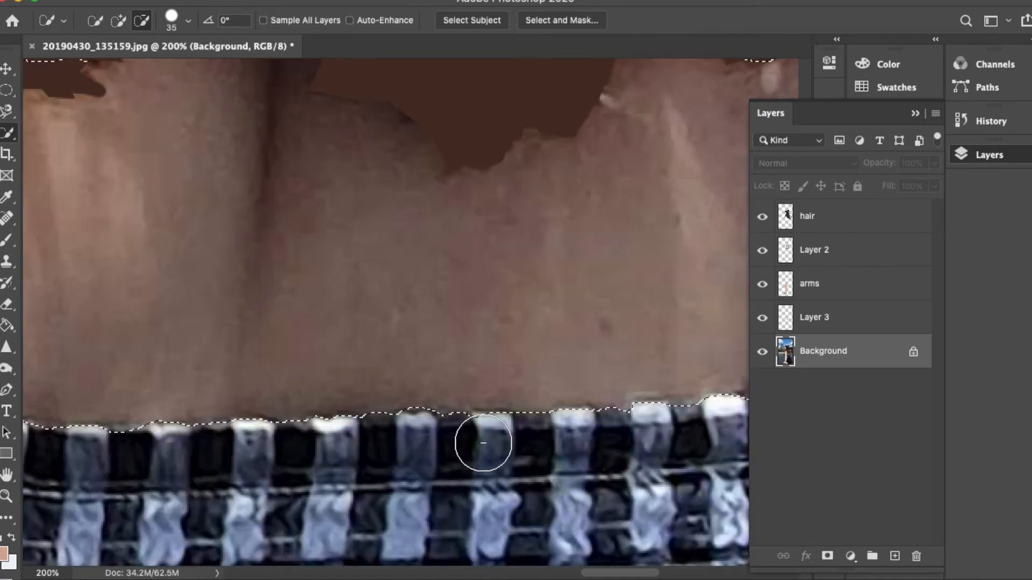
scroll(479, 437, right, 5)
scroll(591, 232, up, 6)
drag(560, 357, 567, 231)
scroll(543, 344, up, 6)
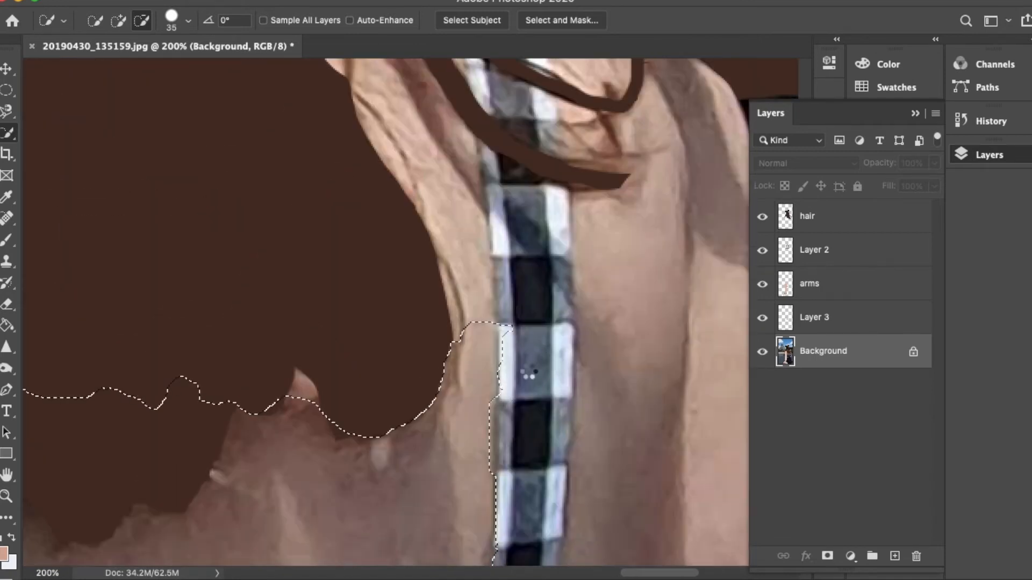
Step: Add the skin between the hair and the right dress strap, up to the shoulder, to the back selection
key(super+minus)
click(118, 21)
drag(438, 306, 411, 237)
key(super+minus)
key(super+minus)
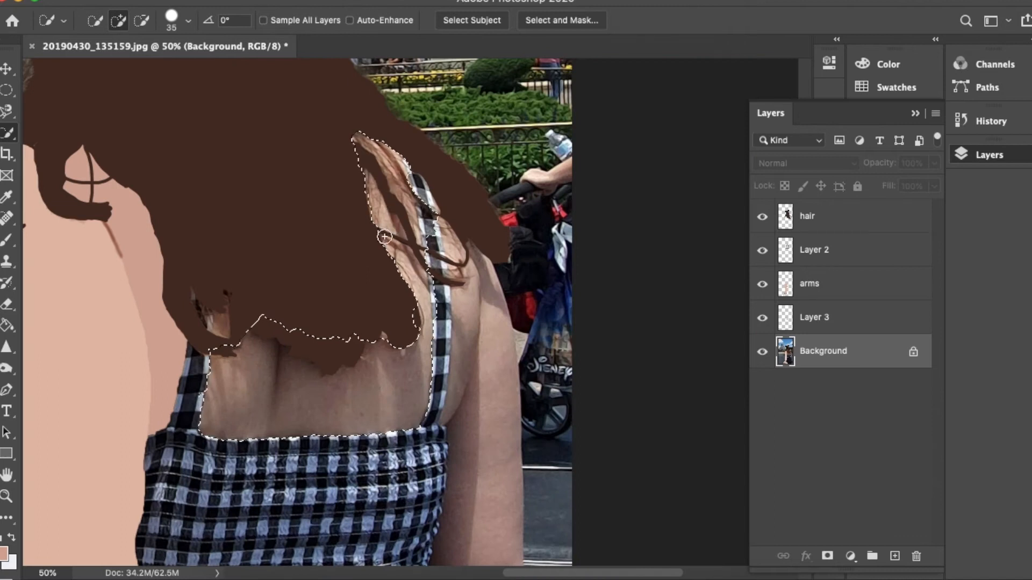
Step: Refine the selection edge along the upper right strap, excluding the checked fabric and keeping the adjacent skin
key(super+plus)
key(super+plus)
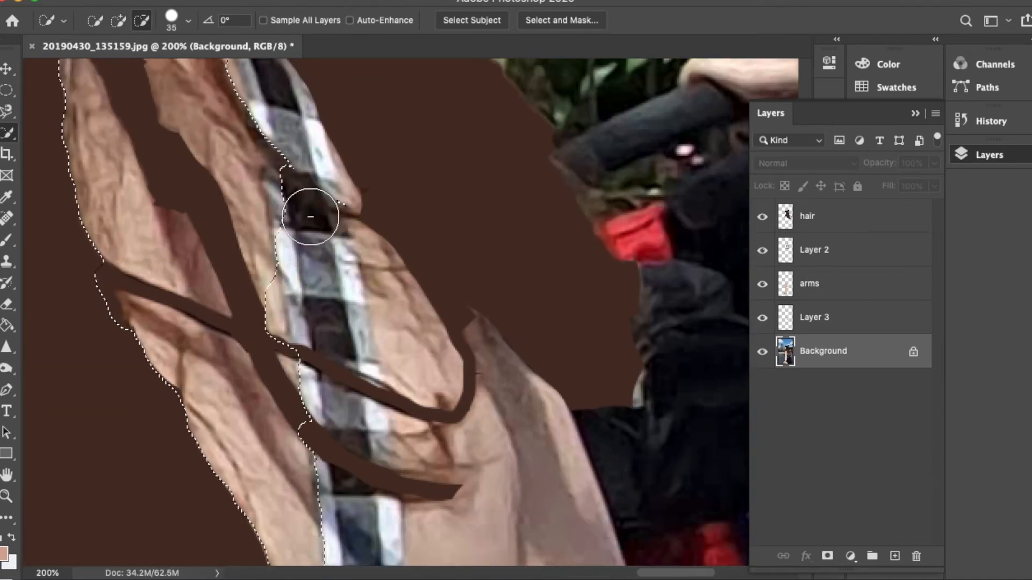
scroll(277, 175, up, 5)
scroll(263, 161, down, 3)
drag(256, 141, 301, 272)
drag(253, 373, 266, 439)
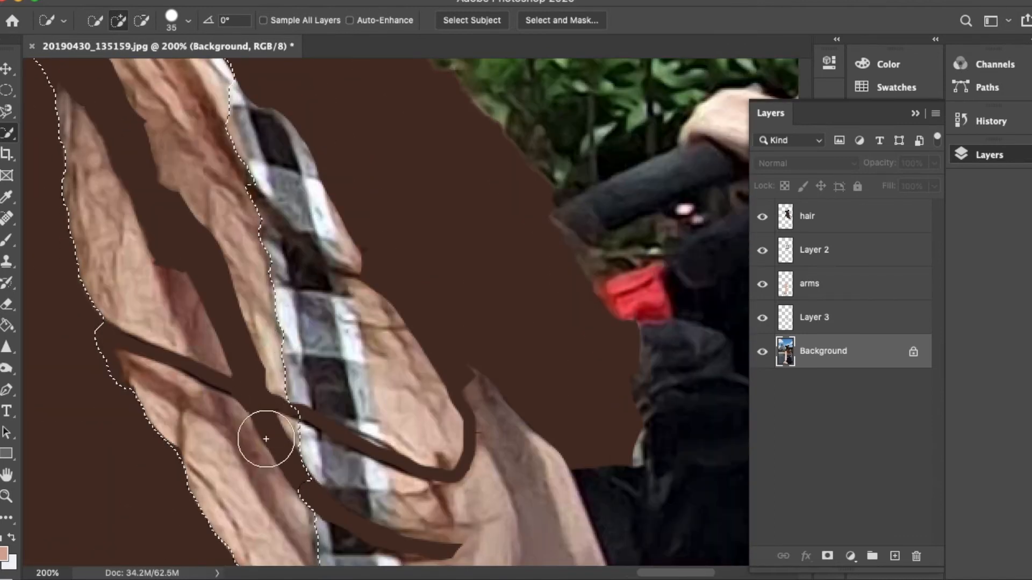
Step: Inspect the back selection's edges along the right dress strap and around the hair near the left strap
scroll(266, 432, down, 10)
key(super+minus)
key(super+minus)
key(super+minus)
scroll(266, 432, left, 5)
key(super+plus)
key(super+plus)
key(super+plus)
scroll(301, 236, left, 8)
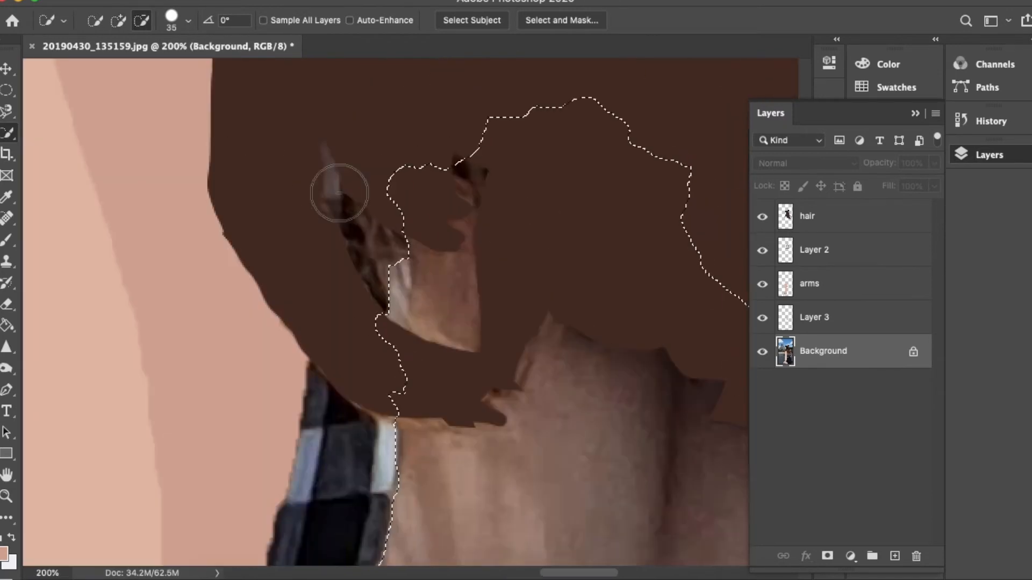
scroll(339, 193, down, 5)
key(super+minus)
key(super+minus)
key(super+minus)
Step: Paint a thin spine line down the bare back on Layer 2 in a sampled darker skin tone, using a 10 px brush at 43% opacity
click(814, 250)
key(super+plus)
key(super+plus)
key(i)
click(325, 325)
scroll(215, 242, down, 5)
key(b)
drag(332, 296, 338, 178)
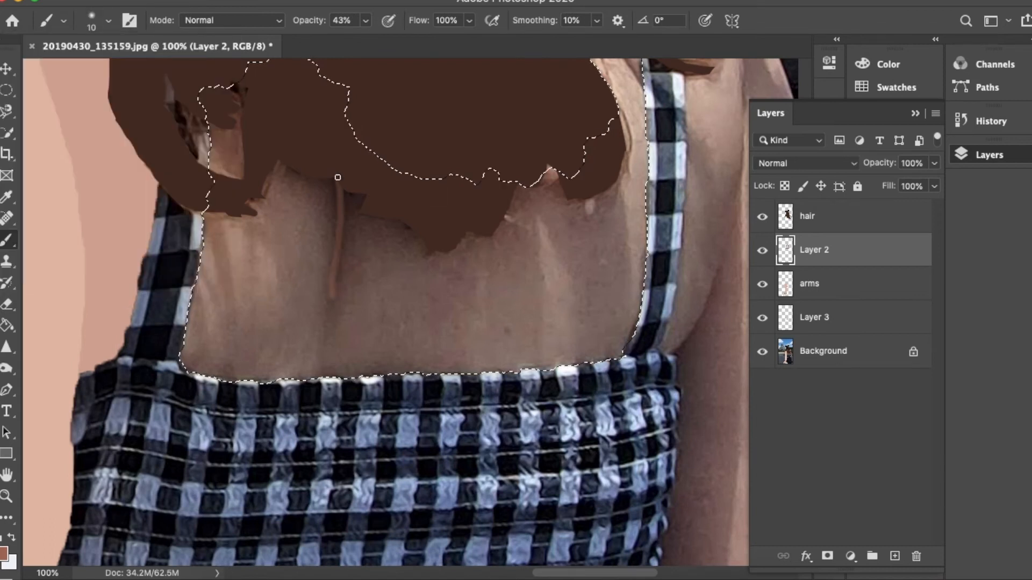
Step: Fill the selected back on the arms layer with the skin colour sampled from the left arm, and clear the selection
key(g)
key(i)
click(122, 258)
key(g)
click(822, 288)
click(488, 314)
key(super+minus)
key(super+minus)
key(super+minus)
key(super+d)
Step: Check the filled back and hair without the Background photo, and restore the photo's visibility
click(762, 352)
key(super+plus)
key(super+plus)
scroll(428, 117, up, 6)
key(b)
scroll(465, 243, down, 5)
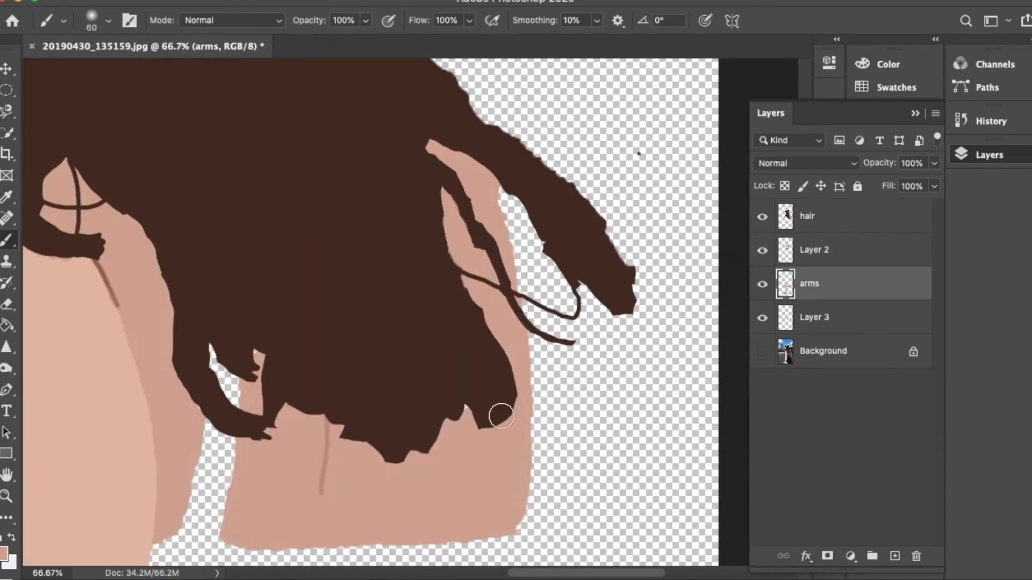
key(super+minus)
key(super+minus)
click(763, 352)
Step: Select the shoulder skin beside the right dress strap on the Background layer using a 35 px Quick Selection brush
key(super+plus)
key(super+plus)
key(super+plus)
scroll(580, 390, down, 10)
scroll(580, 390, up, 5)
click(7, 133)
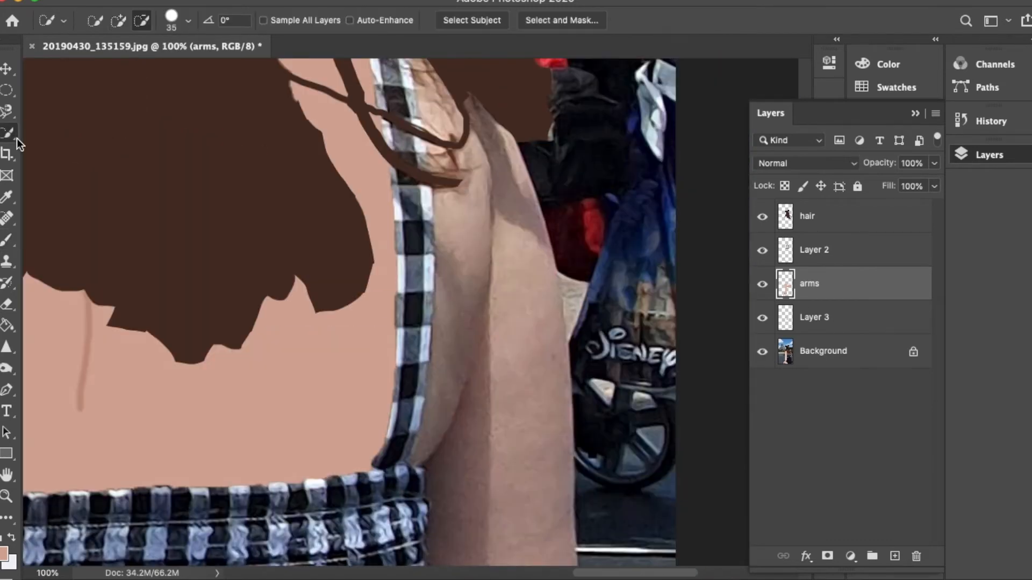
click(119, 20)
scroll(449, 159, up, 3)
click(812, 362)
scroll(417, 95, up, 1)
drag(417, 95, 471, 389)
scroll(460, 484, down, 5)
key(super+z)
scroll(461, 483, up, 5)
drag(418, 156, 459, 294)
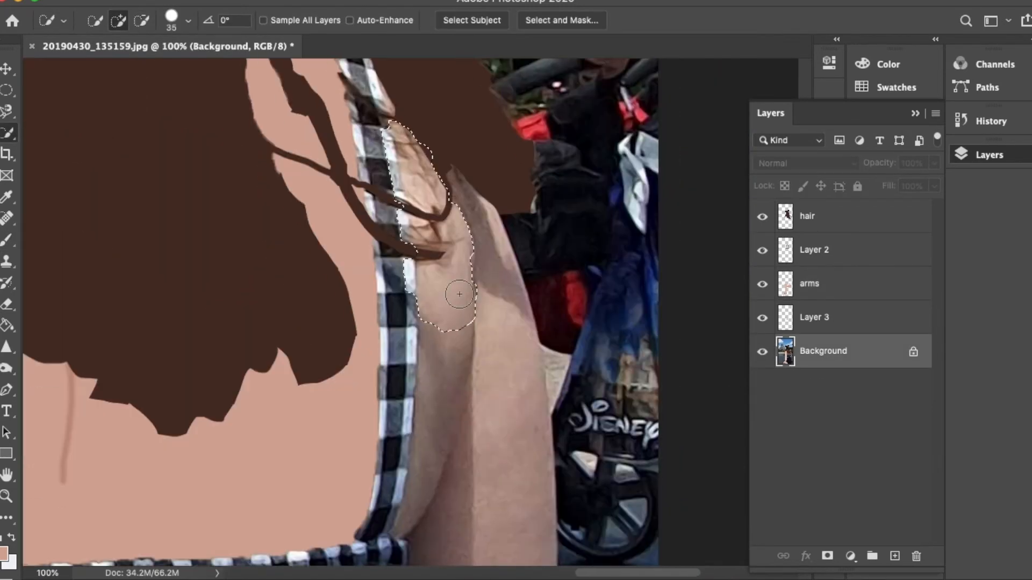
Step: Extend the selection over the right upper arm and exclude the pale bag area beside it
drag(502, 345, 515, 413)
scroll(515, 413, down, 5)
alt+click(570, 228)
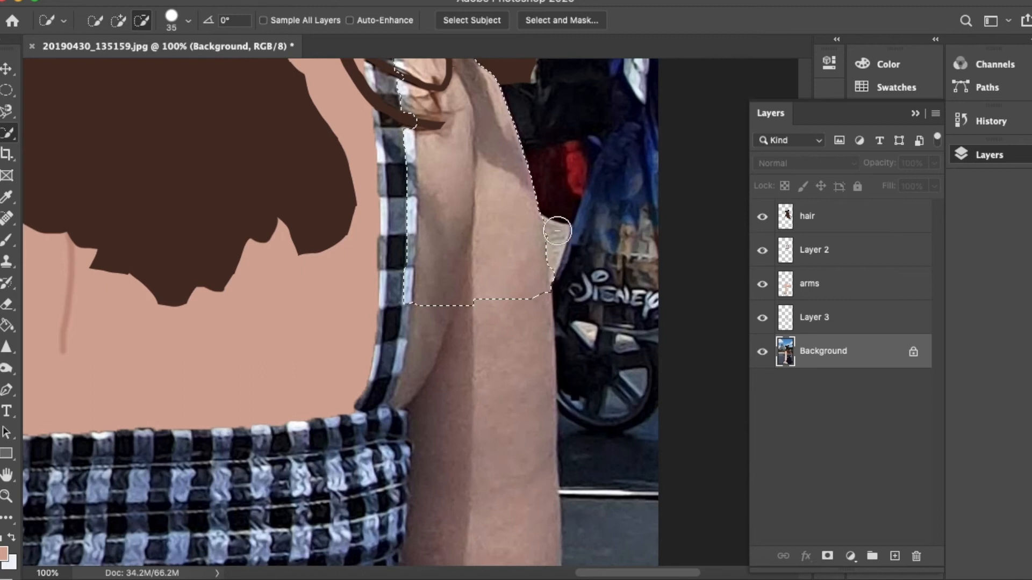
scroll(401, 202, up, 6)
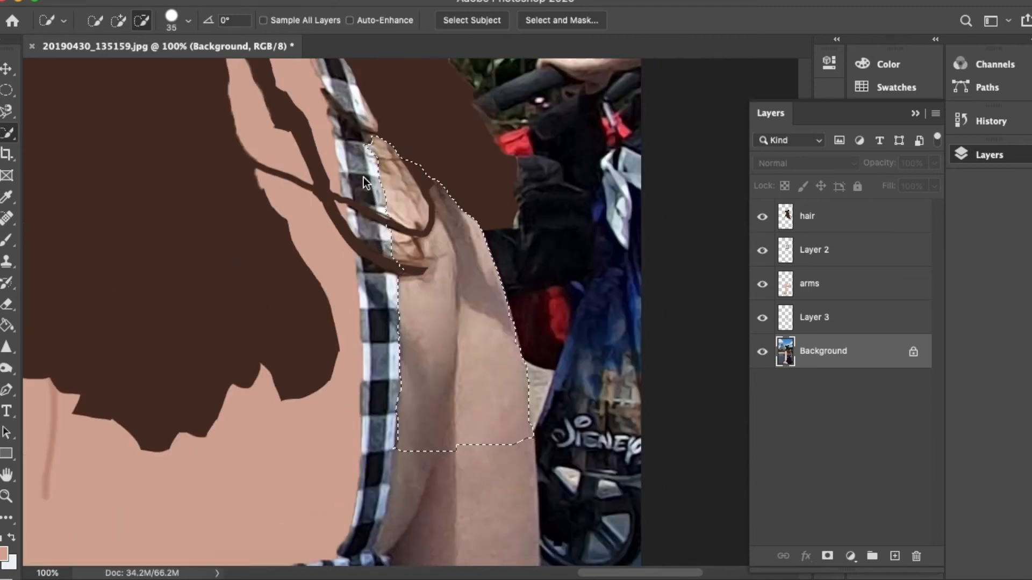
scroll(452, 65, right, 2)
Step: Extend the selection down the skin beside the strap to the armpit, refining the fabric edge with an 8 px brush
key(super+plus)
key(super+plus)
scroll(396, 288, down, 15)
drag(380, 253, 387, 443)
scroll(389, 447, down, 3)
key(p)
key(w)
key([)
key([)
key([)
key([)
mouse_move(258, 124)
mouse_down()
mouse_move(276, 182)
mouse_move(238, 367)
mouse_move(214, 416)
mouse_move(269, 452)
mouse_move(277, 529)
mouse_up()
scroll(291, 455, down, 3)
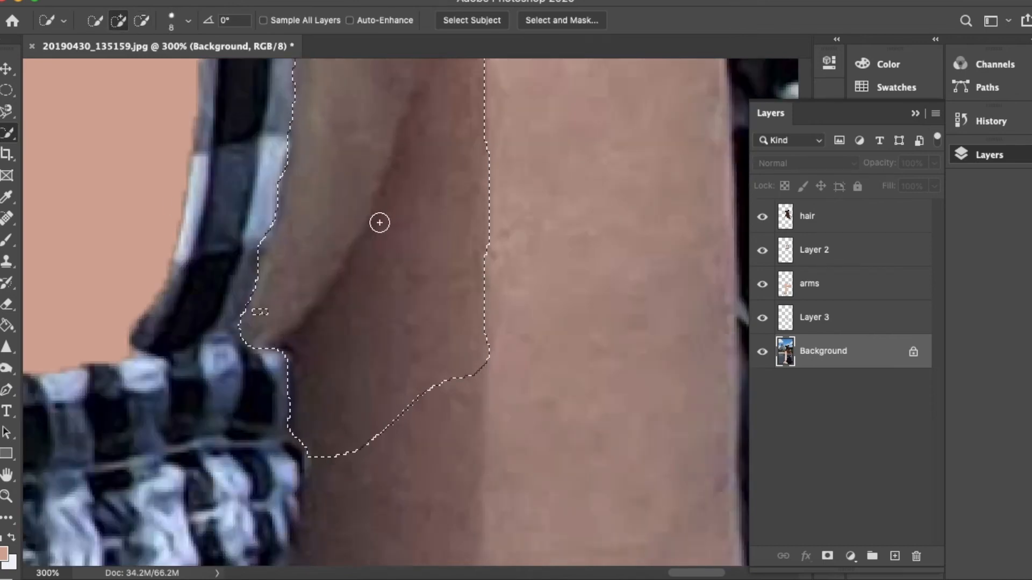
drag(244, 312, 260, 346)
Step: Extend the arm selection down past the elbow to the forearm
key(super+minus)
key(super+minus)
key(super+minus)
key(super+plus)
scroll(315, 251, down, 6)
drag(371, 161, 372, 436)
scroll(372, 436, down, 5)
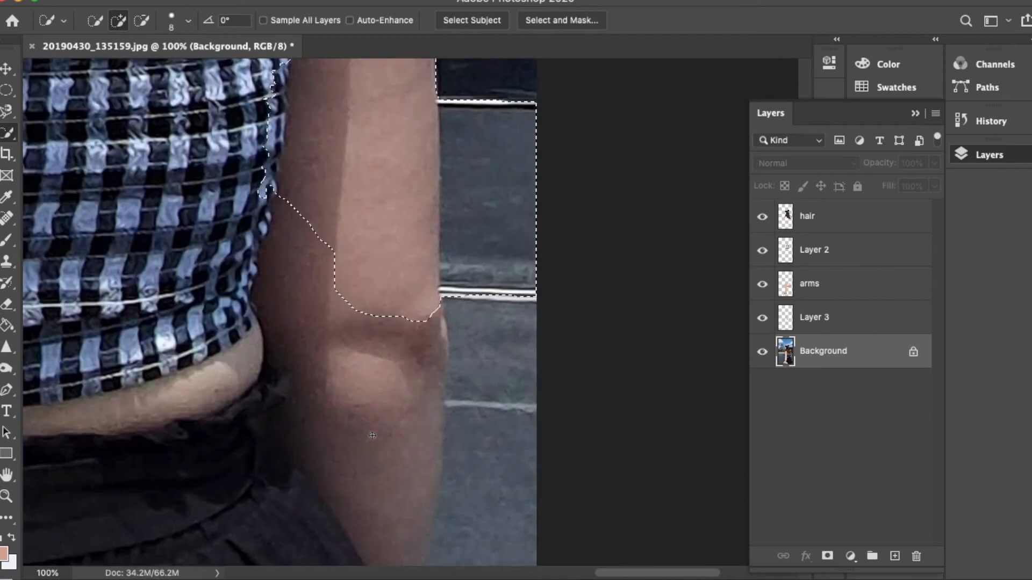
scroll(372, 436, down, 5)
Step: Subtract the checked top, dark trousers and road from the selection around the elbow and forearm
scroll(339, 408, up, 12)
key(alt)
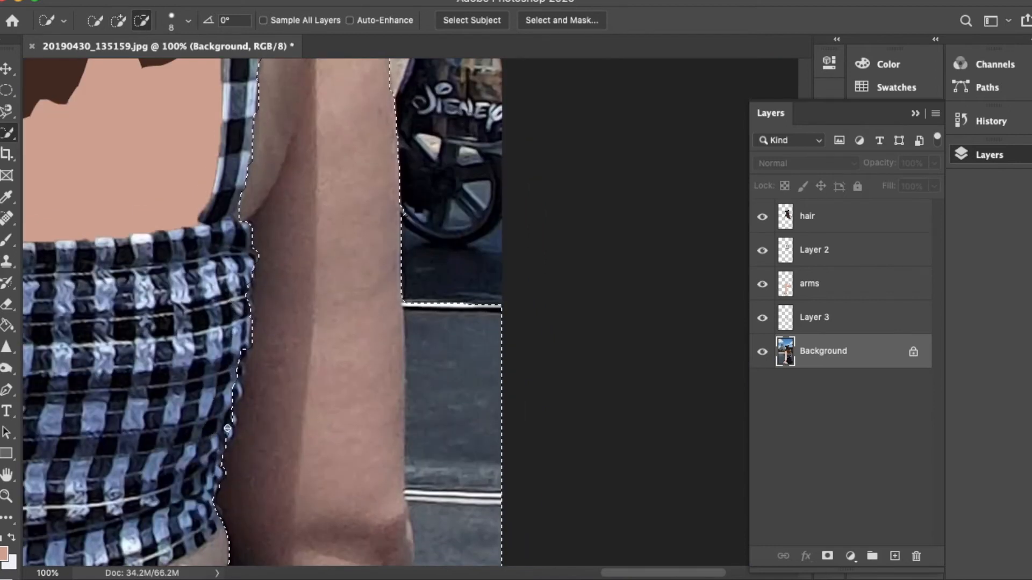
scroll(237, 378, down, 8)
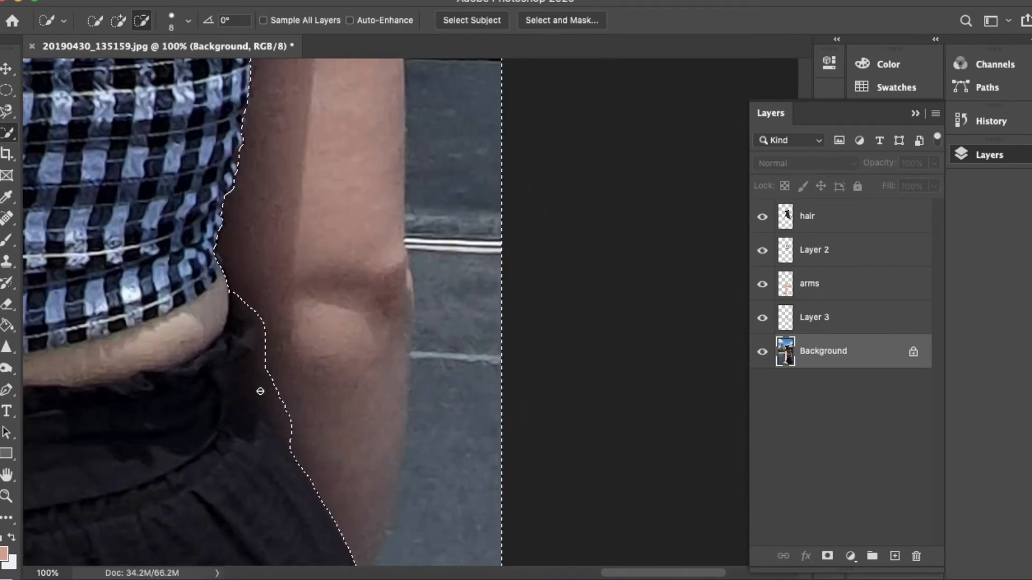
scroll(277, 399, up, 3)
scroll(277, 399, right, 4)
scroll(318, 169, down, 4)
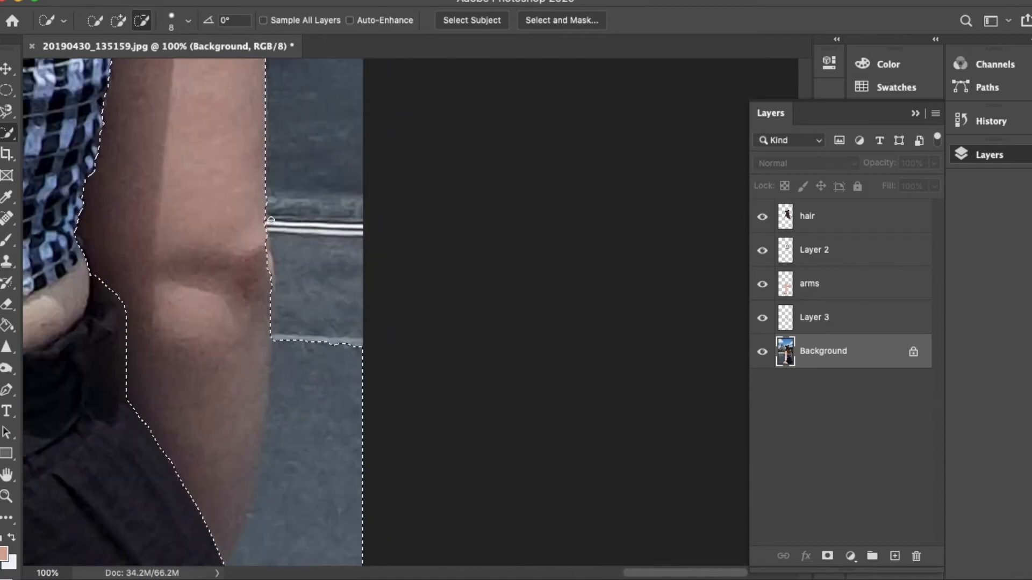
drag(318, 344, 304, 408)
scroll(304, 408, up, 3)
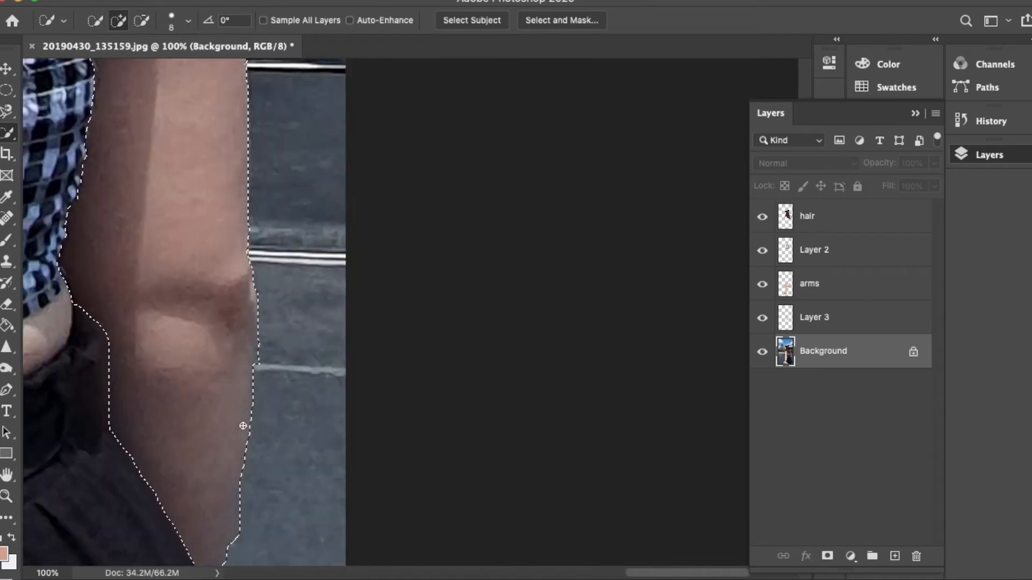
Step: Trim the selection at the shoulder and subtract the skin beside the strap with the Magnetic Lasso, leaving only the right arm
scroll(243, 426, up, 8)
scroll(243, 426, left, 4)
scroll(204, 437, down, 6)
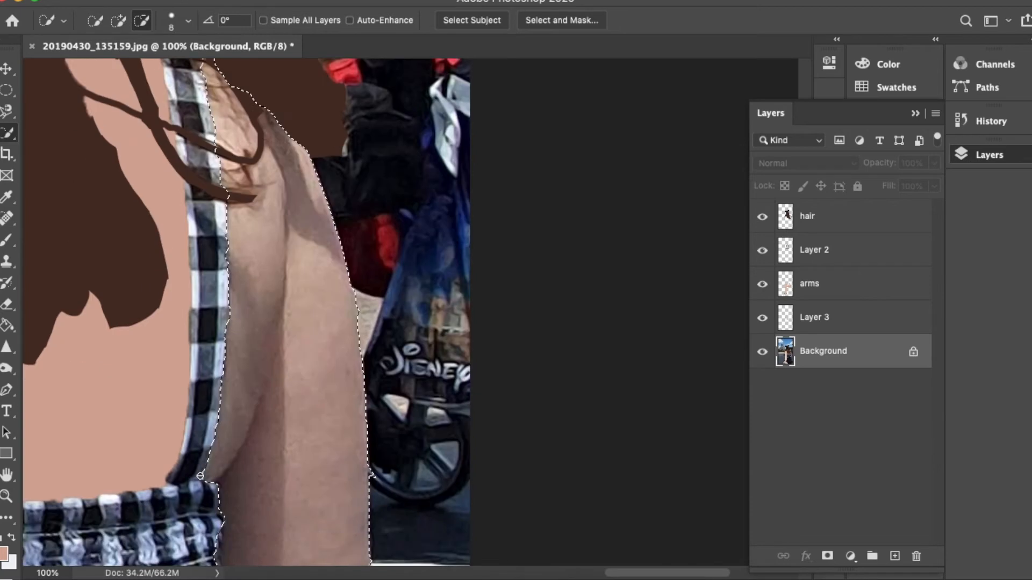
scroll(200, 476, up, 1)
scroll(200, 476, left, 1)
click(315, 188)
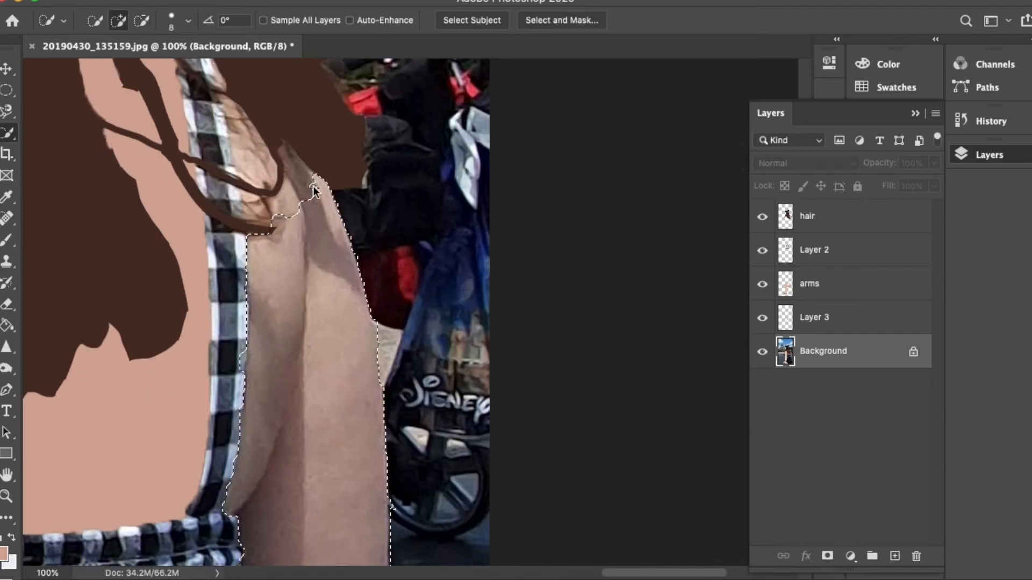
key(l)
key(Escape)
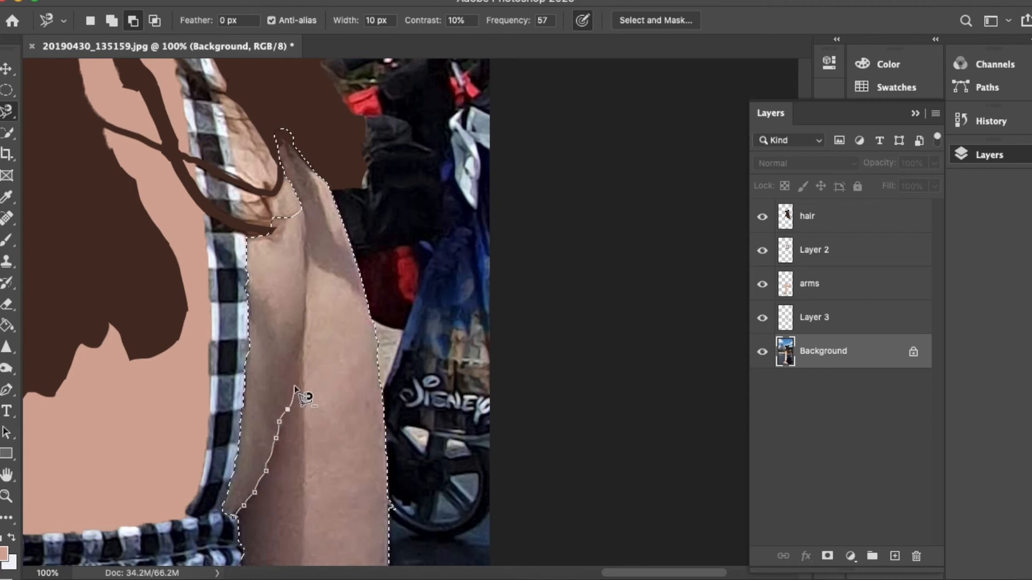
double_click(120, 451)
Step: Sample the right arm's skin tone and set the foreground colour to c8ada2
key(i)
key(super+minus)
key(super+minus)
scroll(385, 288, down, 4)
click(384, 287)
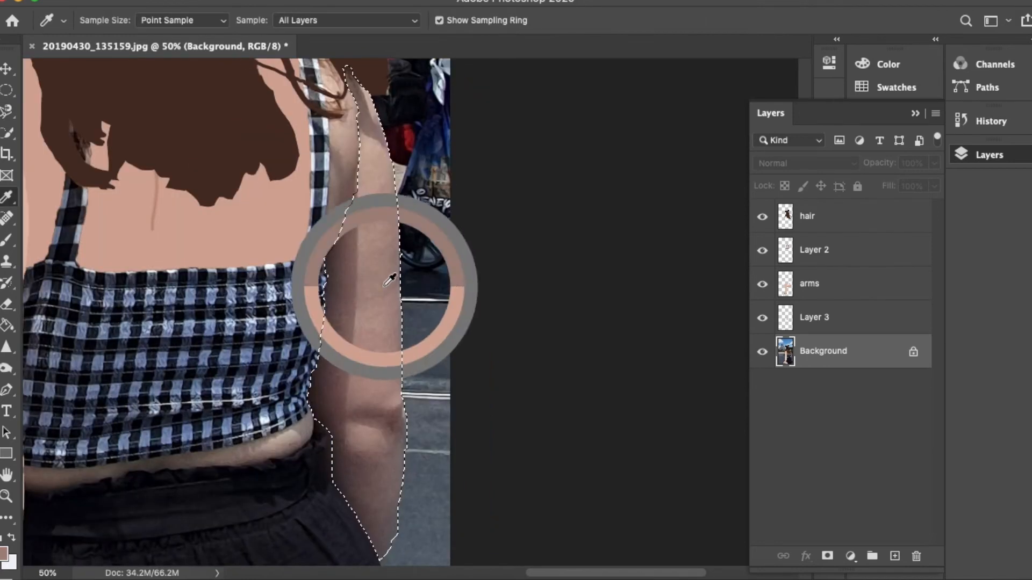
click(382, 210)
drag(381, 210, 369, 376)
click(4, 554)
click(359, 225)
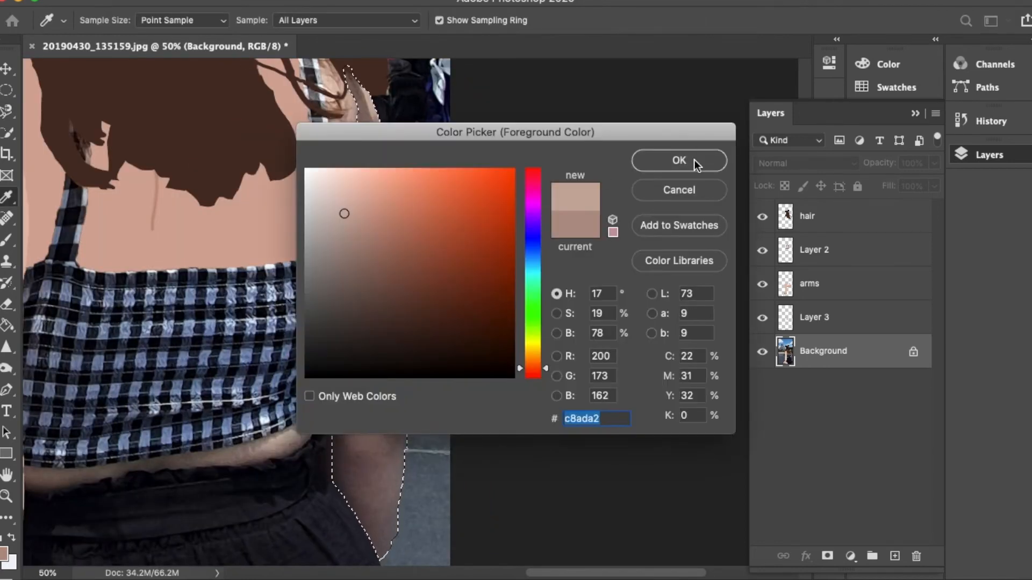
click(697, 166)
key(g)
click(853, 252)
Step: Try soft shading around the right elbow on Layer 2 with a 60 px brush at 9% opacity in a sampled darker tone
key(super+plus)
key(super+plus)
key(i)
click(320, 373)
key(b)
click(365, 21)
click(299, 39)
click(763, 352)
click(762, 352)
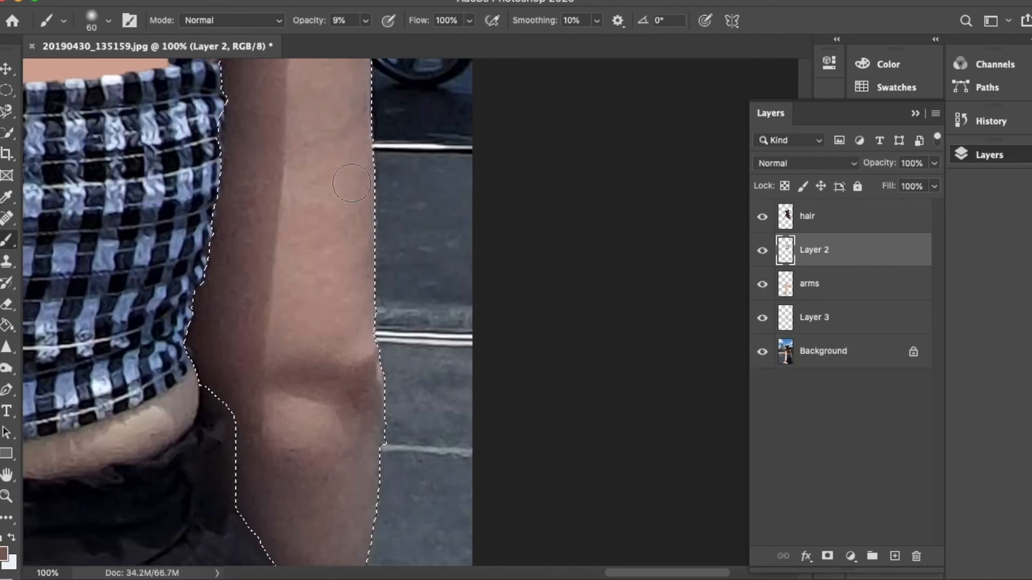
mouse_move(283, 480)
mouse_down()
mouse_move(265, 461)
mouse_move(293, 480)
mouse_up()
key(i)
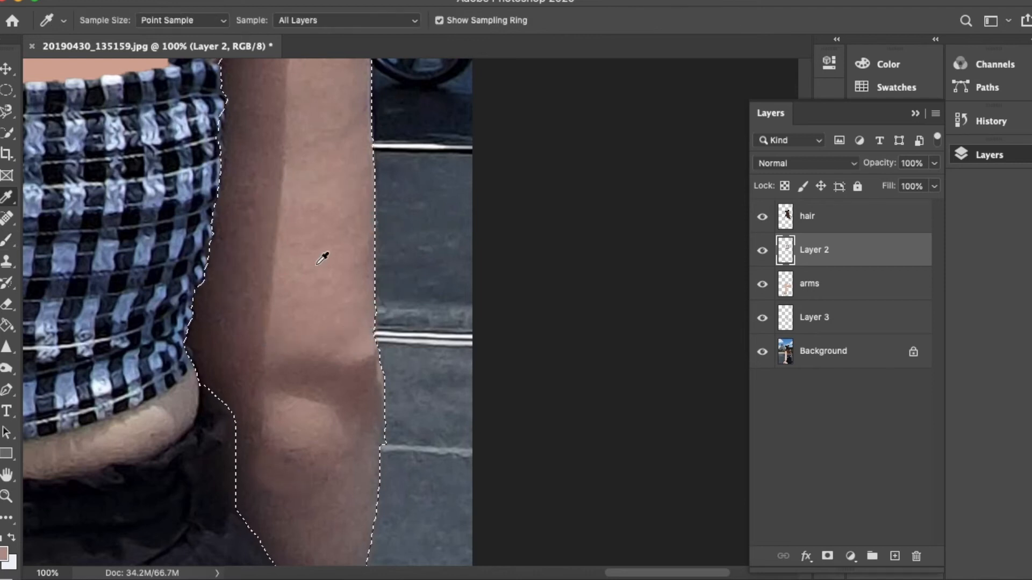
Step: Try filling the right arm with a sampled skin tone, and revert the document to before the elbow shading
click(316, 264)
key(g)
click(316, 264)
key(super+z)
click(990, 121)
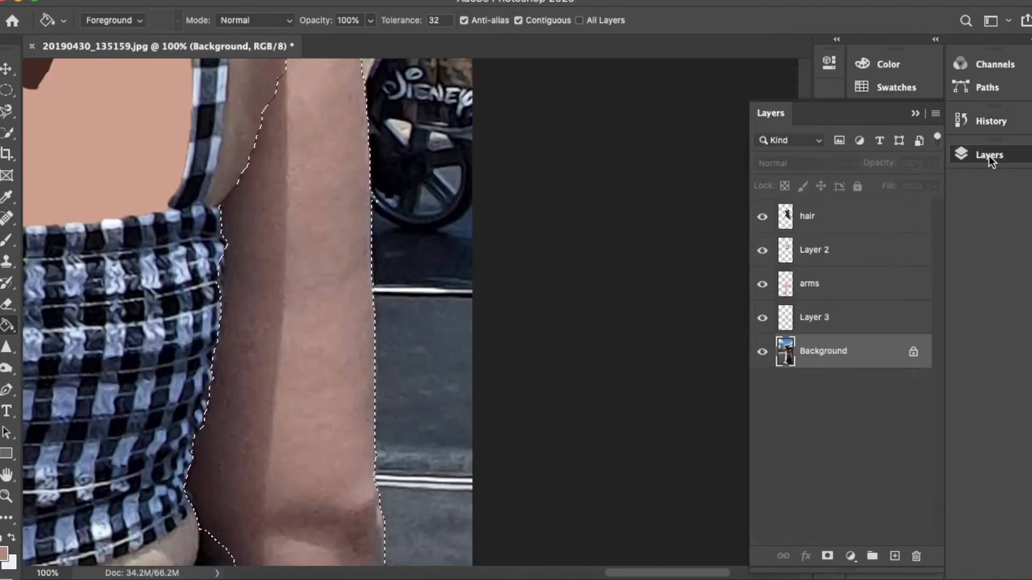
Step: Sample the right arm's skin tone and paint shading across the arm on Layer 2 with the Brush
click(769, 291)
key(super+minus)
key(super+minus)
key(super+minus)
key(super+minus)
key(super+z)
key(super+plus)
key(super+plus)
key(i)
click(332, 223)
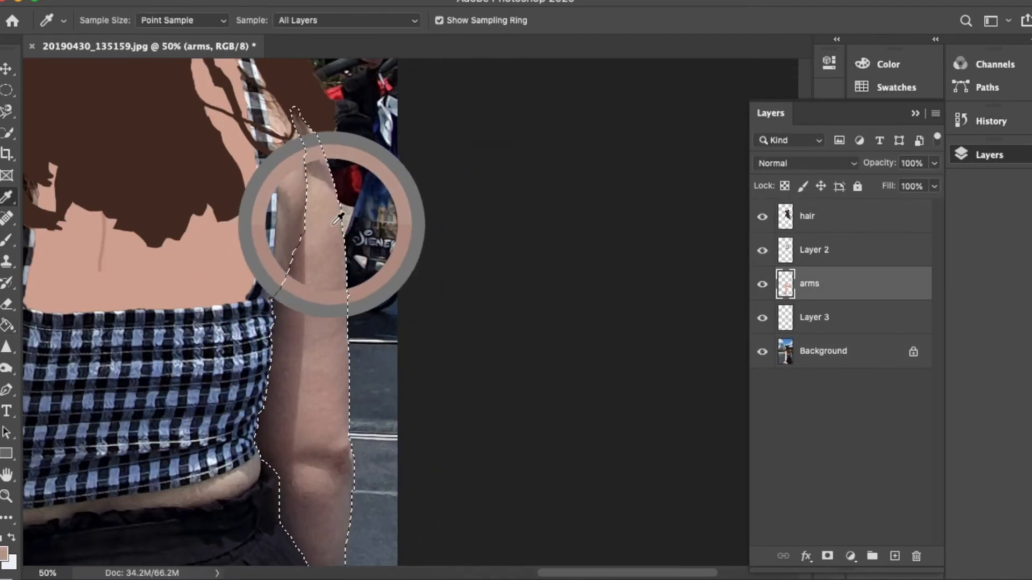
click(815, 250)
key(super+plus)
key(super+plus)
key(b)
drag(285, 285, 529, 269)
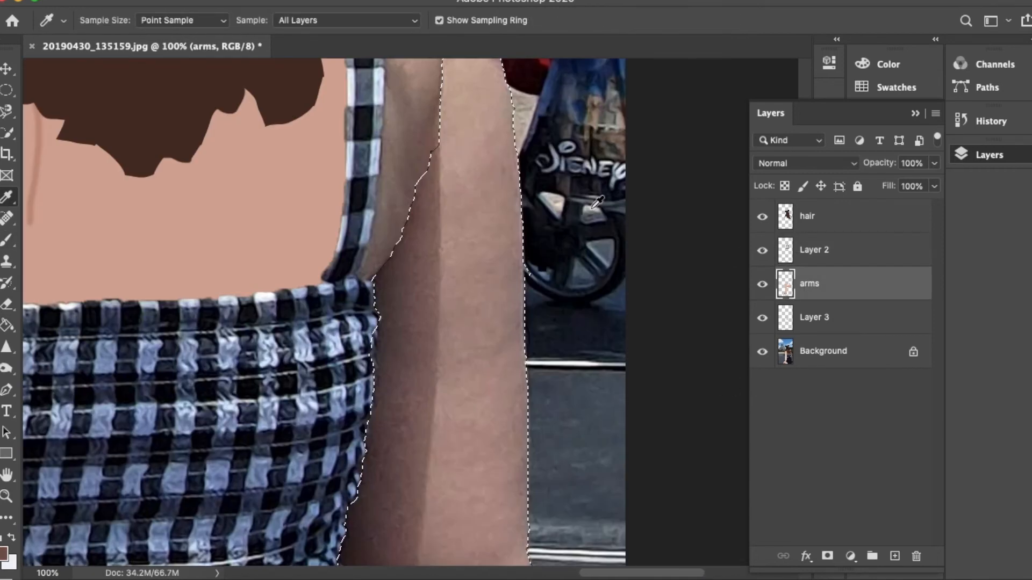
Step: Fill the selected right arm on the arms layer with a skin tone sampled from the upper arm
click(480, 116)
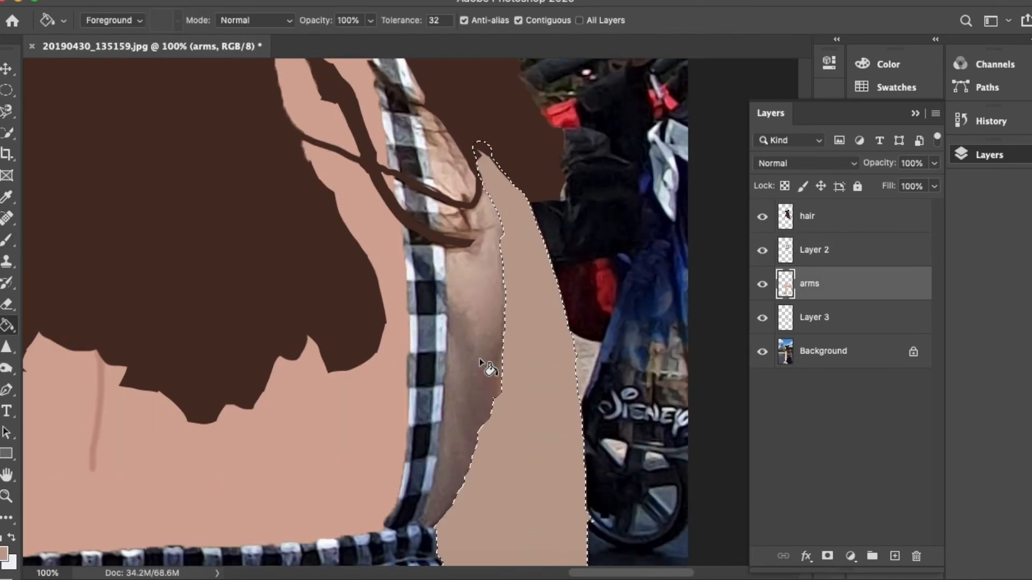
key(super+minus)
key(super+minus)
key(super+minus)
key(super+minus)
Step: Refill the right arm with a lighter skin tone sampled from the already coloured skin, and clear the selection
key(i)
click(234, 424)
key(g)
click(436, 397)
key(super+d)
Step: Select the skin between the right dress strap and the right arm on the Background layer with Quick Selection
key(super+plus)
key(super+plus)
key(super+plus)
key(super+plus)
scroll(437, 398, down, 3)
scroll(436, 398, right, 2)
click(837, 351)
key(w)
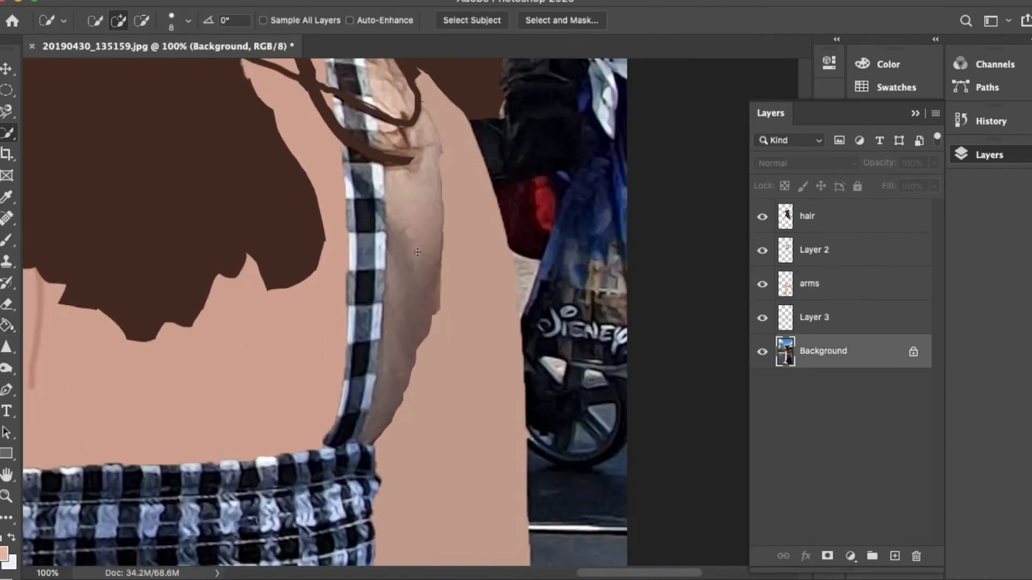
drag(390, 409, 413, 323)
scroll(413, 323, up, 2)
drag(414, 312, 400, 226)
Step: Subtract the checked strap from the selection along its inner edge
click(142, 21)
drag(359, 117, 367, 182)
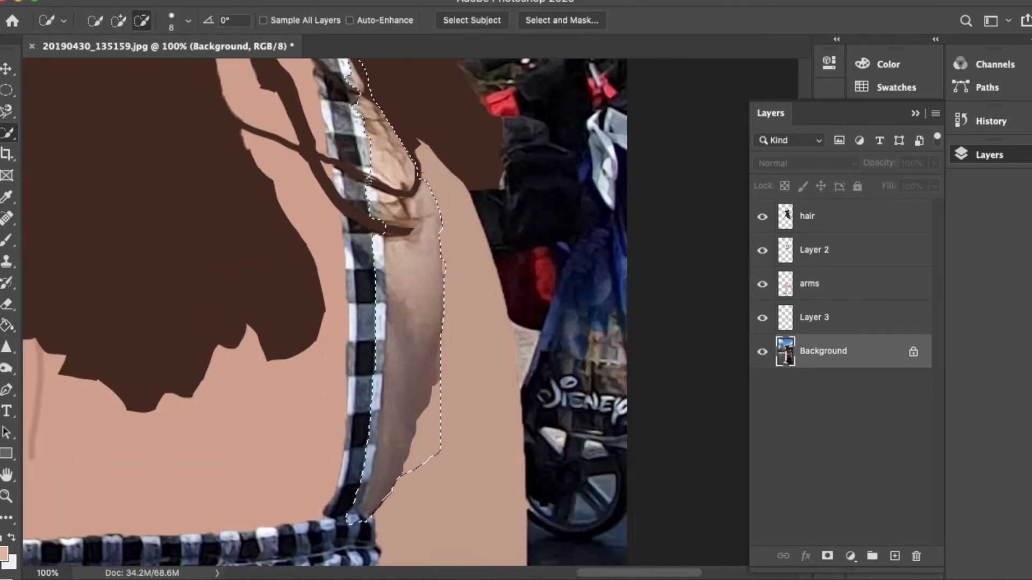
scroll(378, 501, up, 3)
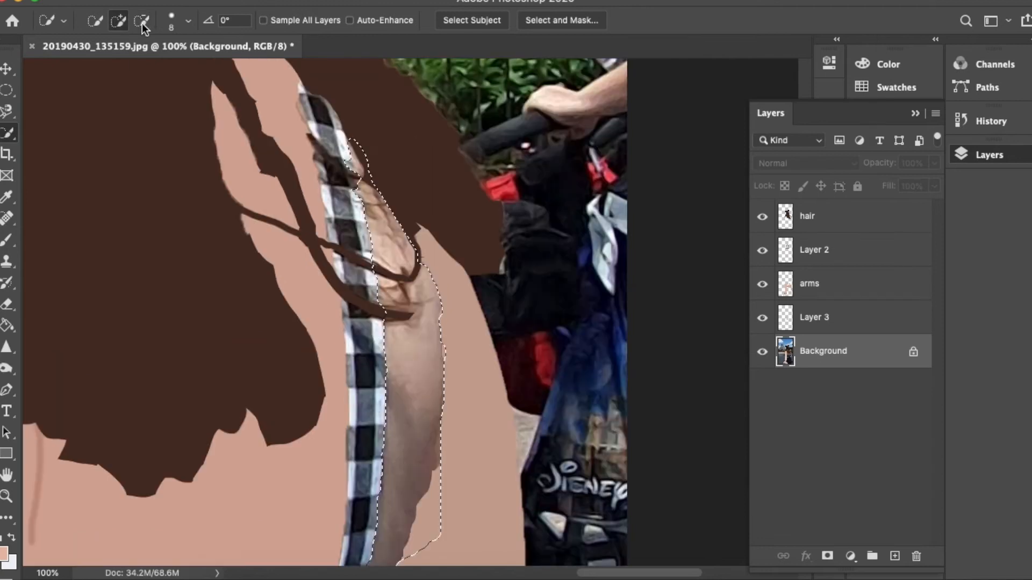
click(142, 20)
scroll(355, 264, down, 4)
drag(375, 301, 366, 392)
scroll(355, 264, up, 4)
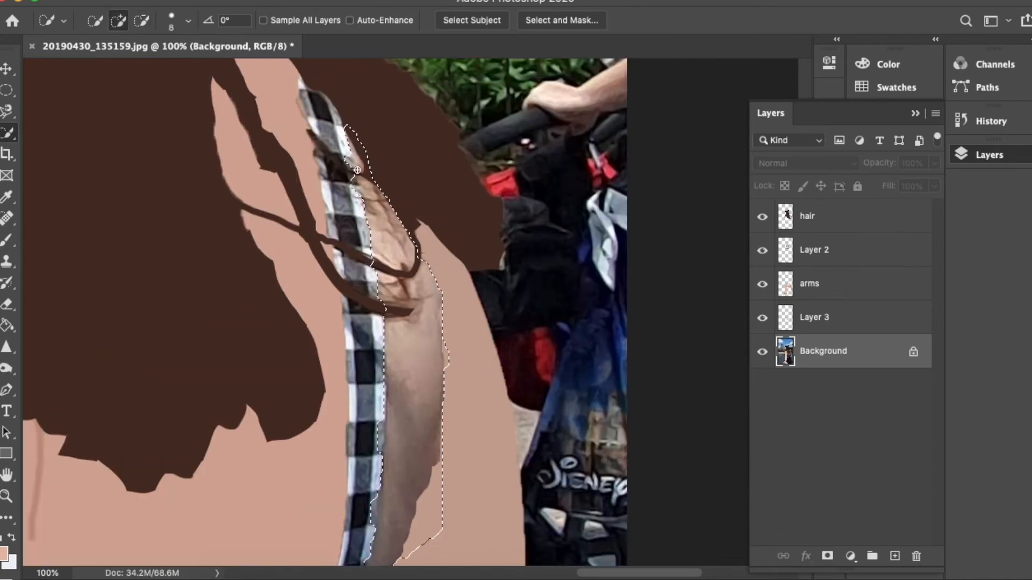
Step: Fill the selected skin area on Layer 3 with a sampled skin tone at 100% opacity, and clear the selection
click(823, 329)
key(i)
click(415, 340)
scroll(426, 249, down, 3)
key(g)
click(371, 21)
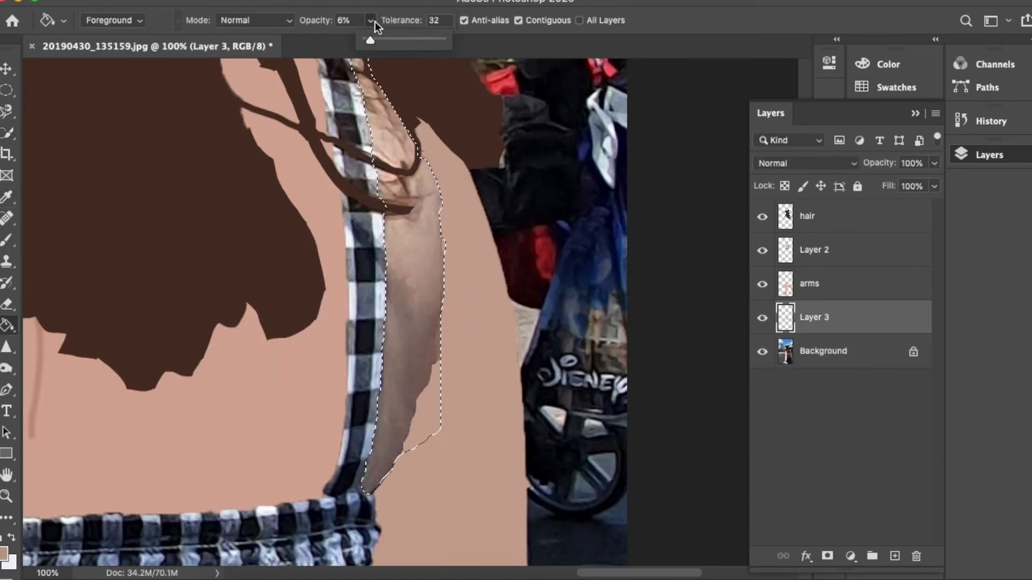
drag(370, 41, 446, 40)
click(418, 291)
key(super+d)
Step: Paint over the gaps between the new skin area and the right arm on Layer 3 at 100% opacity
key(b)
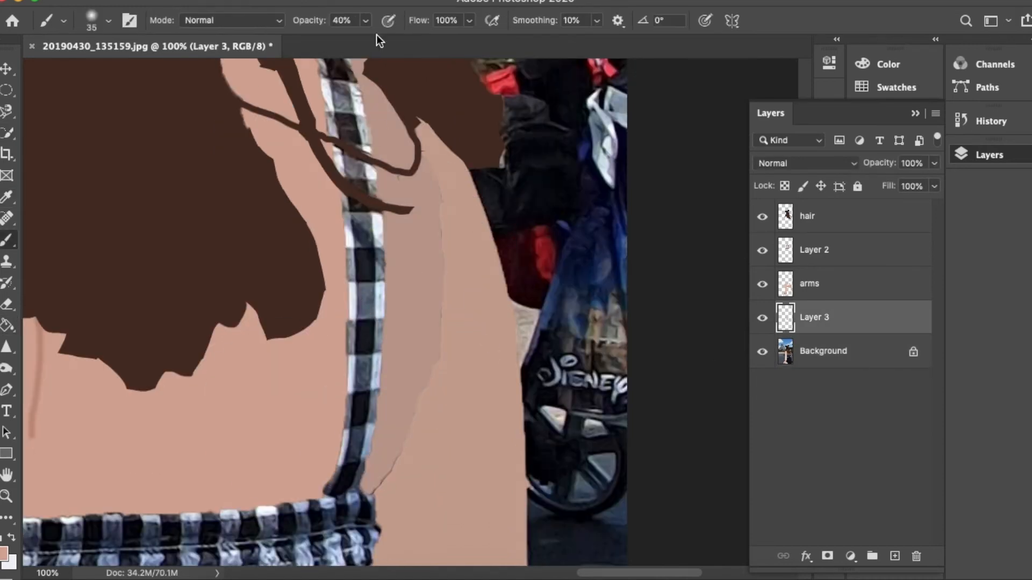
drag(444, 322, 430, 162)
scroll(292, 88, up, 3)
Step: Add a new layer above the arms layer, and hide the arms layer and Layer 3
scroll(292, 88, down, 8)
scroll(293, 88, left, 10)
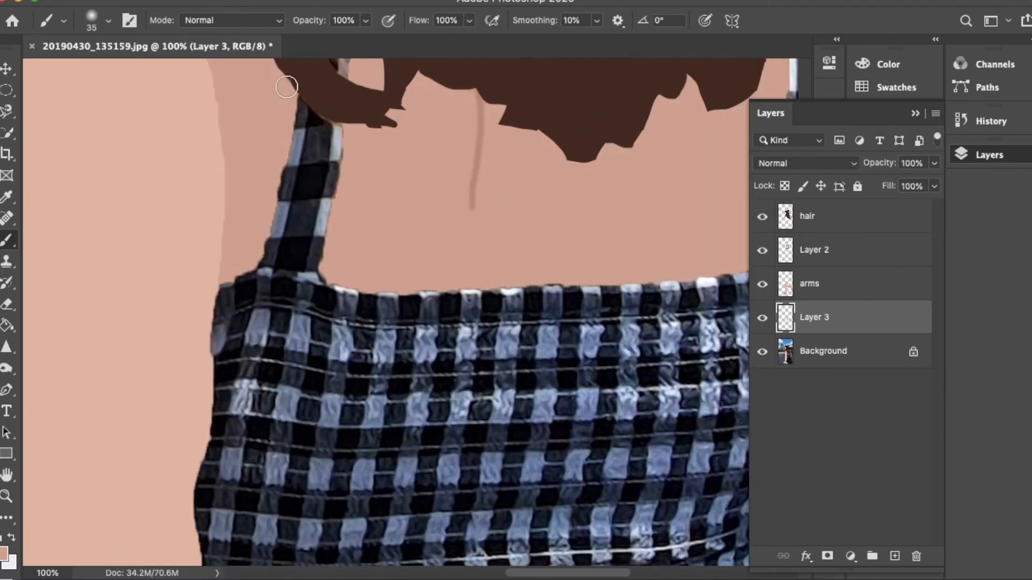
click(895, 556)
drag(828, 318, 828, 267)
key(super+minus)
key(super+minus)
key(super+minus)
key(super+equal)
key(super+equal)
click(762, 318)
click(762, 352)
scroll(384, 306, up, 4)
scroll(384, 306, left, 2)
Step: Try selecting the black checks of both dress straps on the Background layer with Quick Selection, trimming the edges
key(w)
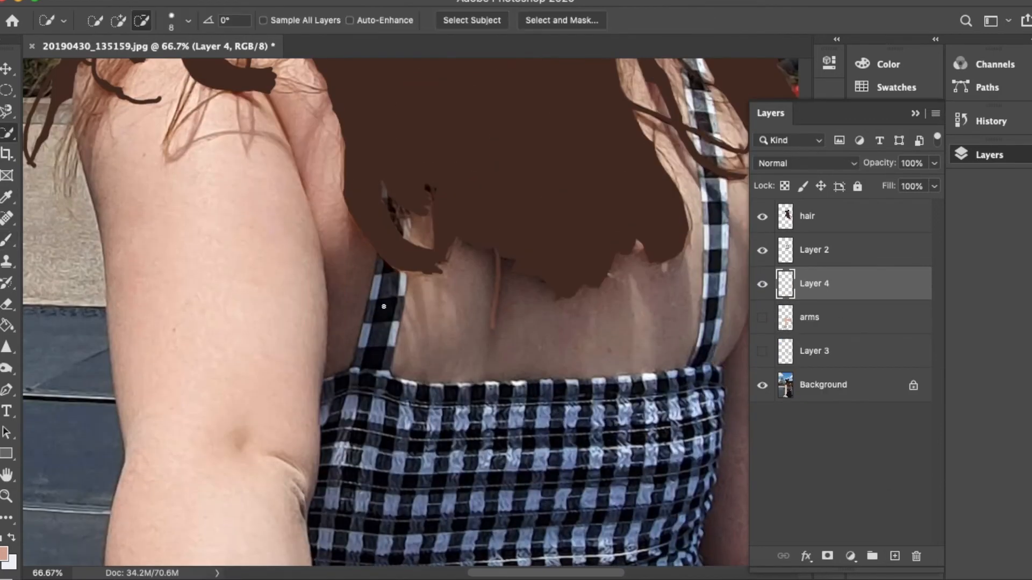
click(818, 400)
click(384, 310)
click(707, 124)
click(699, 80)
click(323, 0)
click(393, 257)
key(super+z)
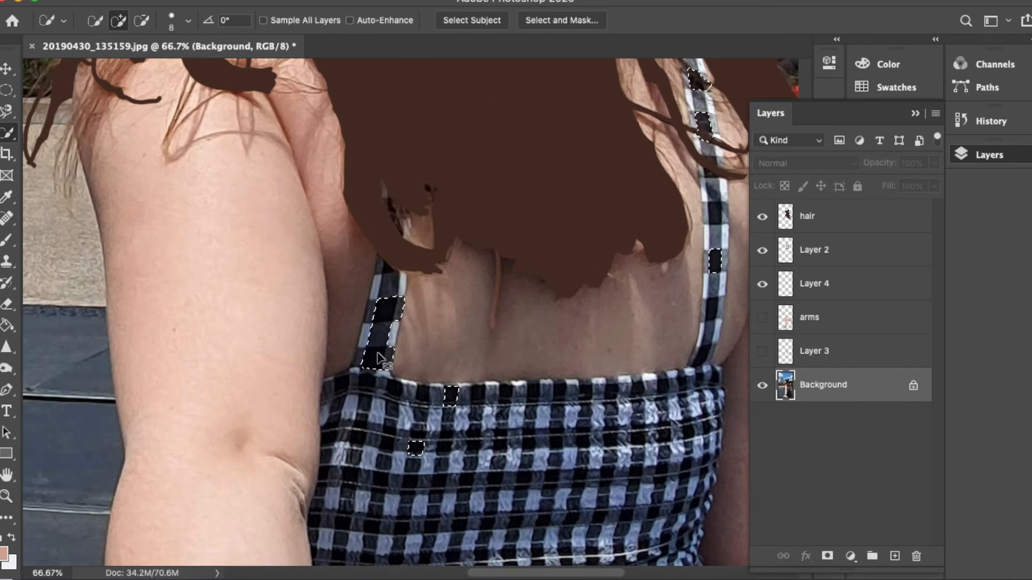
key(super+plus)
key(super+plus)
key(super+plus)
click(350, 156)
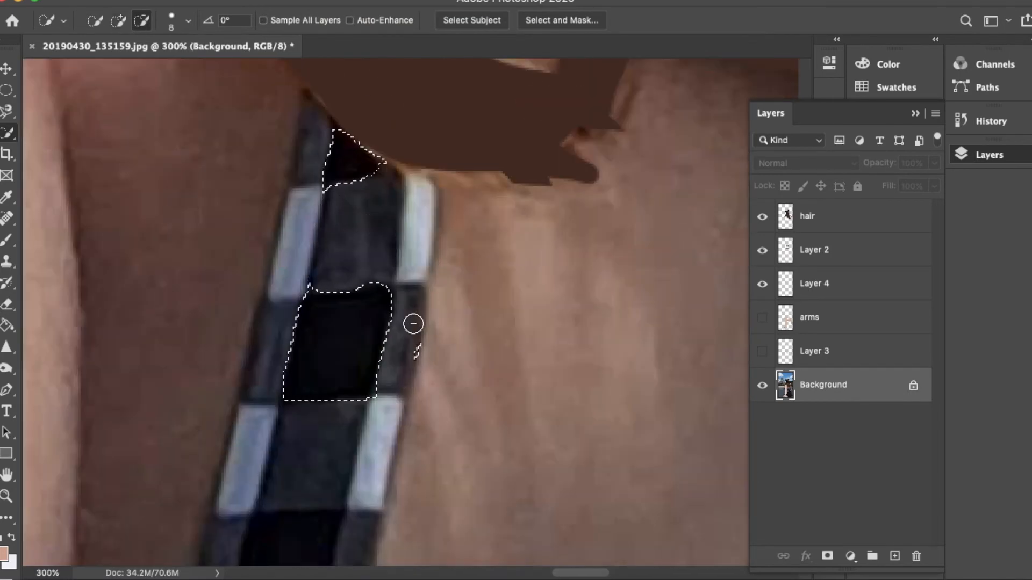
scroll(413, 324, down, 5)
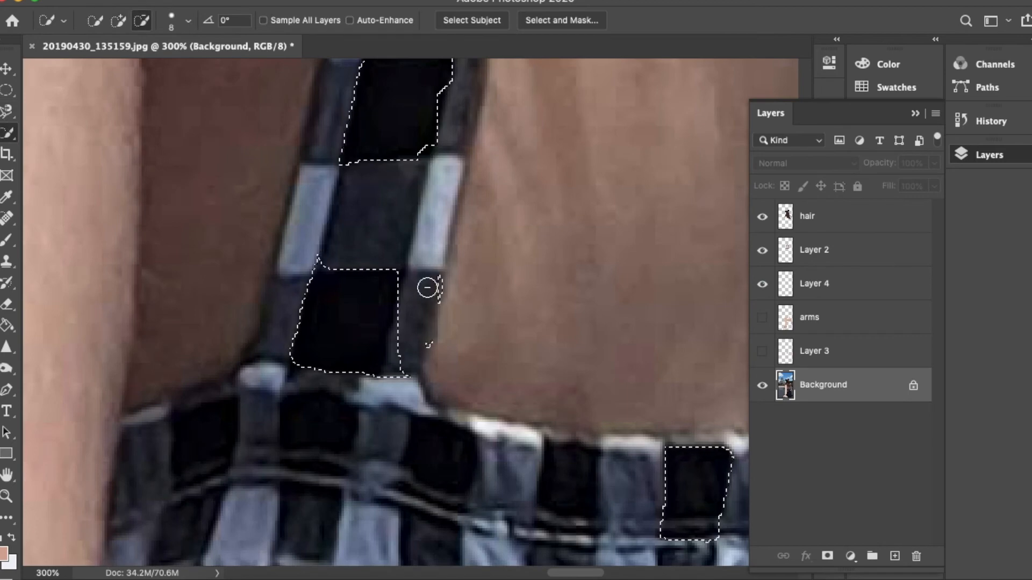
Step: Try extending the selection to the similar dark checks across the whole top
scroll(427, 287, down, 4)
scroll(410, 373, left, 3)
key(super+minus)
key(super+minus)
key(super+minus)
key(super+minus)
key(super+minus)
key(super+plus)
key(super+plus)
key(super+minus)
key(super+minus)
key(super+minus)
key(super+minus)
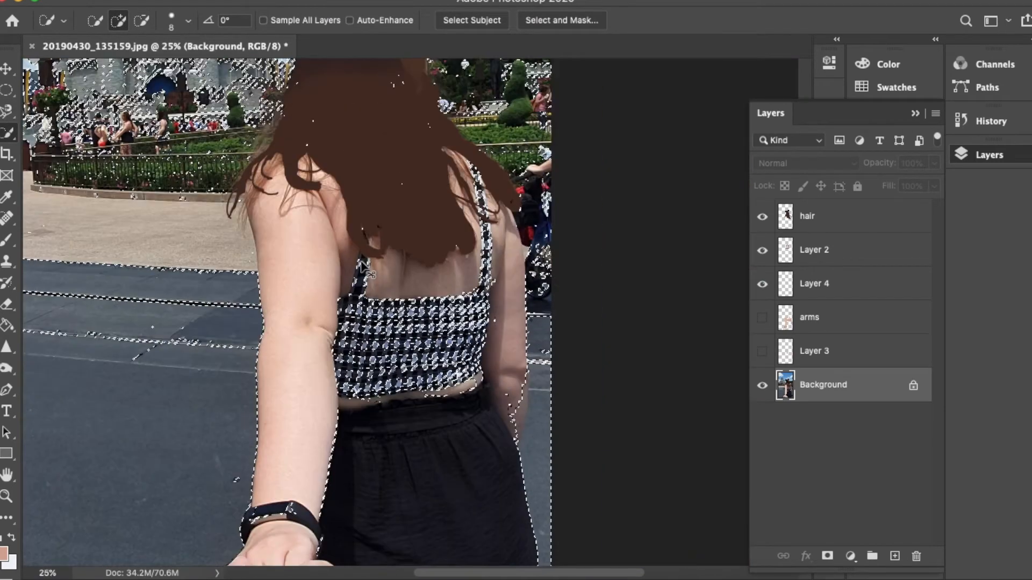
Step: Try filling on Layer 4 with a sampled colour, then undo the fill and clear the selection
key(super+plus)
key(super+plus)
key(super+plus)
click(6, 197)
drag(269, 182, 602, 181)
click(827, 294)
click(545, 306)
key(super+z)
click(370, 20)
click(428, 41)
click(273, 245)
scroll(273, 244, right, 4)
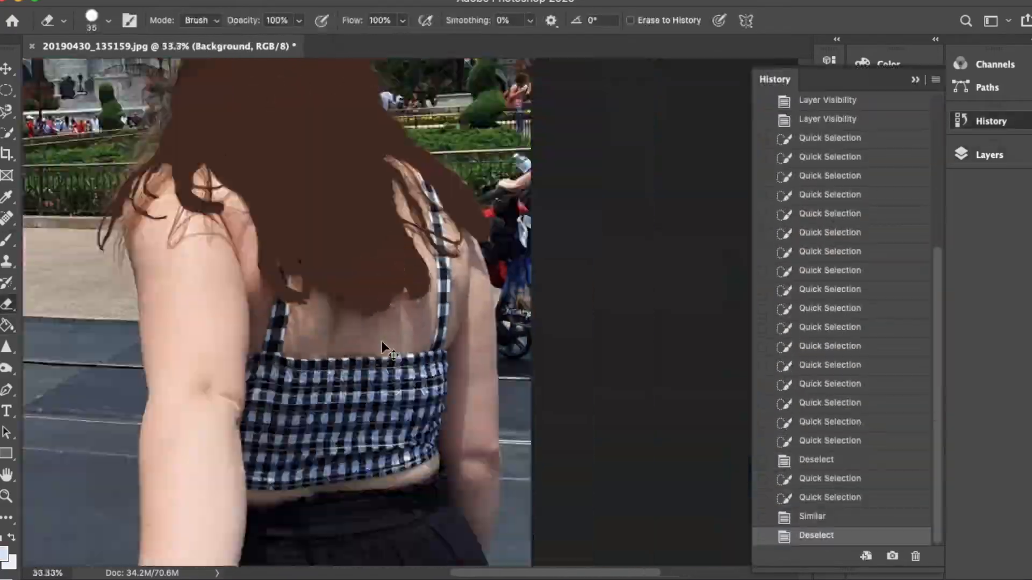
Step: Select the upper black checks of the left strap one by one and fill them with sampled black on Layer 4
key(super+plus)
key(super+plus)
key(super+plus)
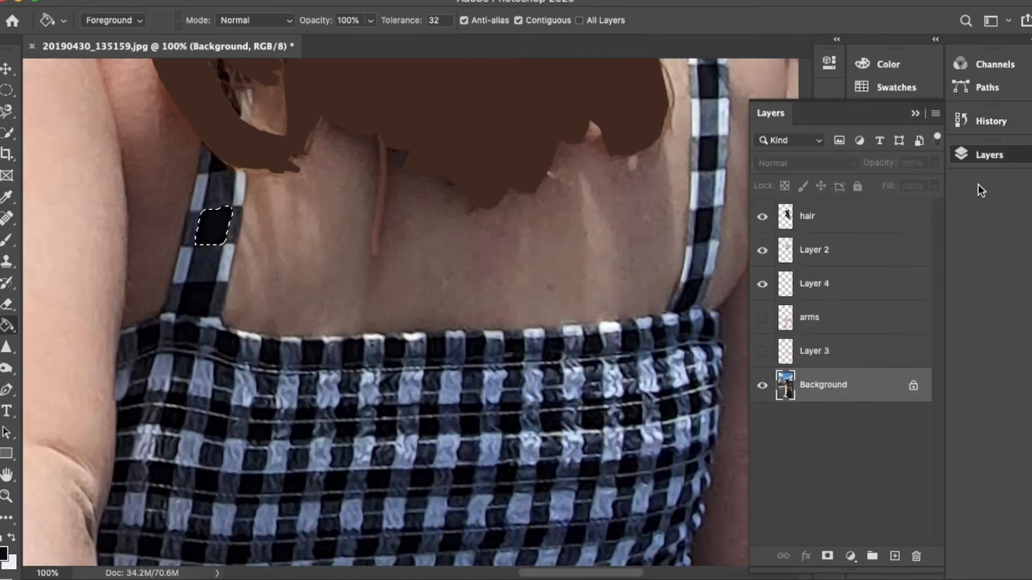
click(814, 283)
key(w)
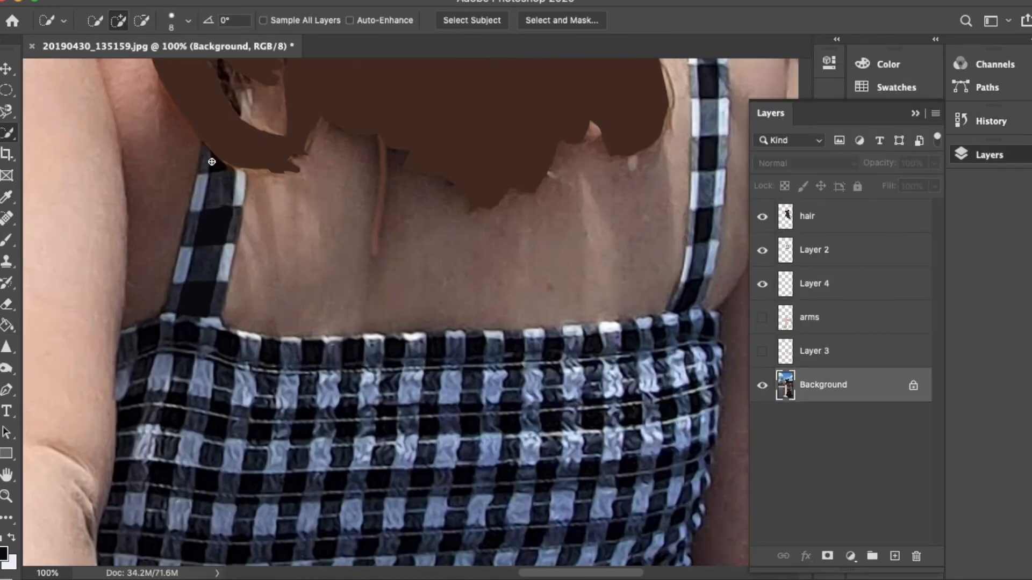
click(216, 161)
click(317, 1)
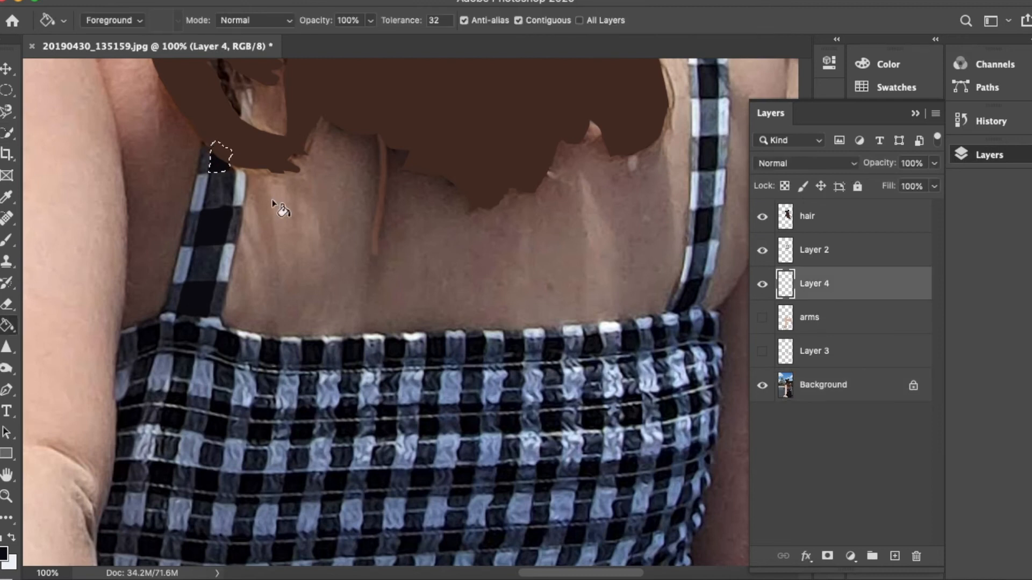
key(w)
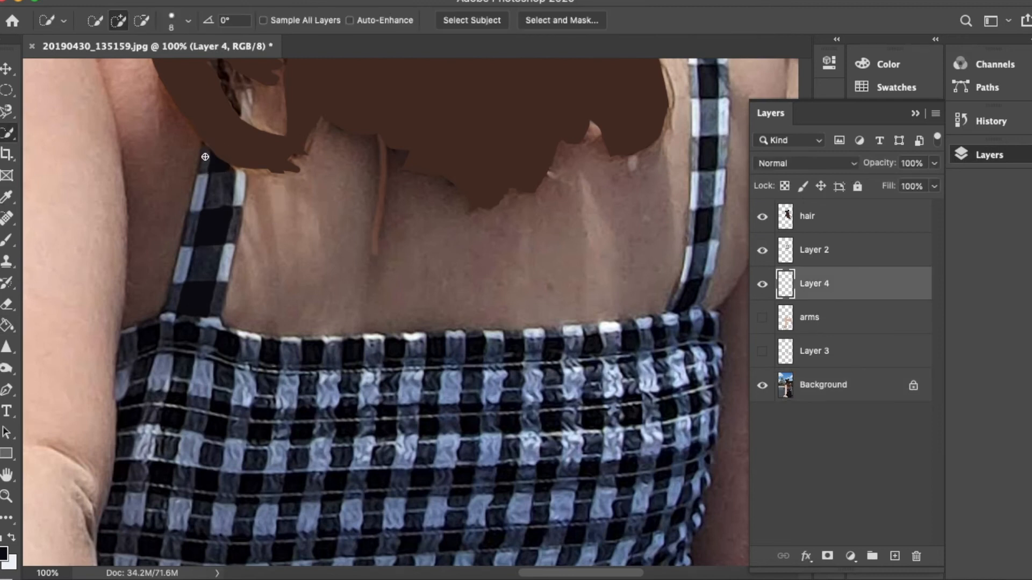
Step: Select the uppermost grey checks of the left strap on the Background and fill them with sampled dark grey on Layer 4
click(854, 381)
click(203, 159)
key(g)
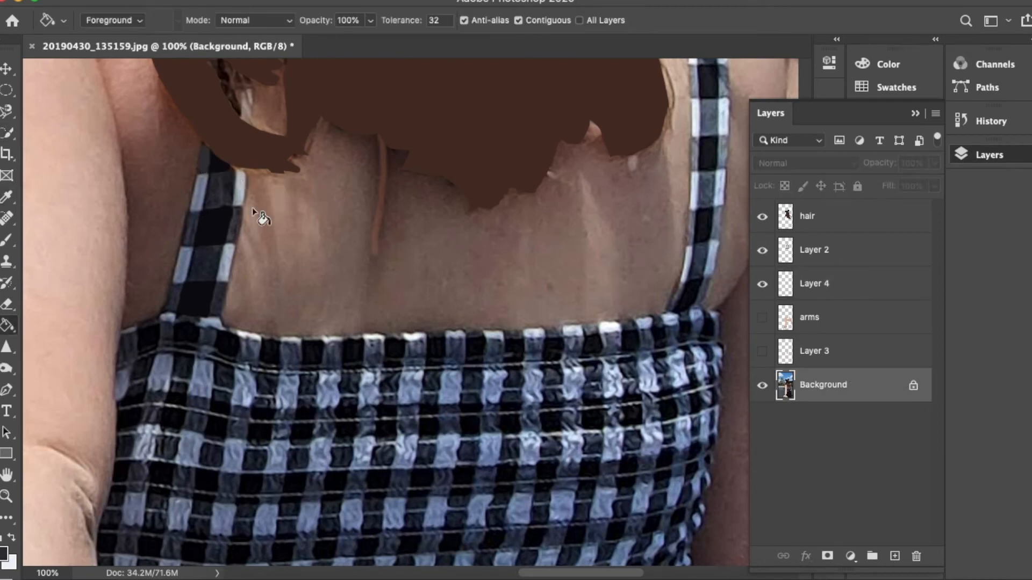
click(814, 284)
key(ctrl+d)
key(w)
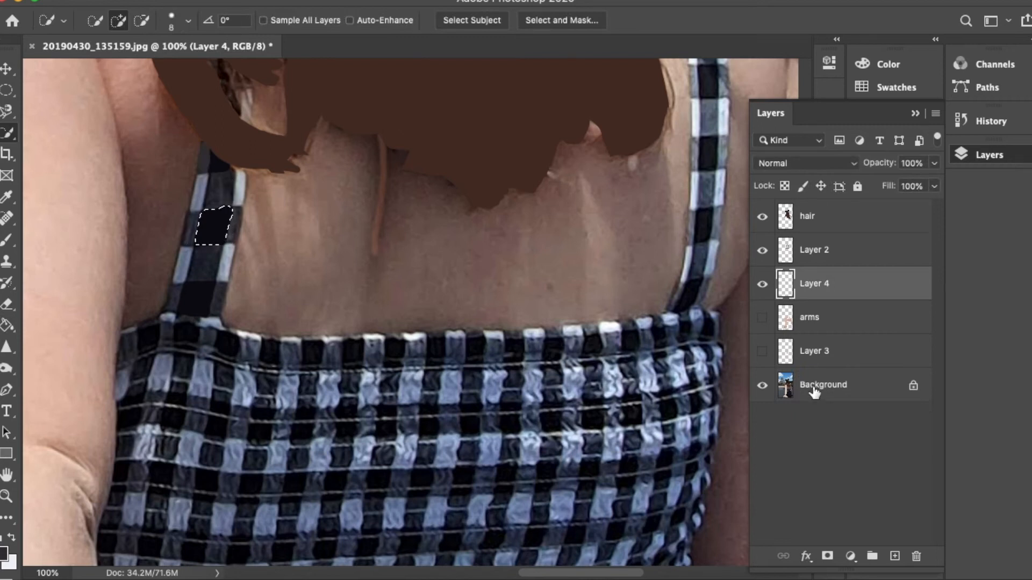
click(815, 391)
click(225, 190)
key(g)
click(815, 285)
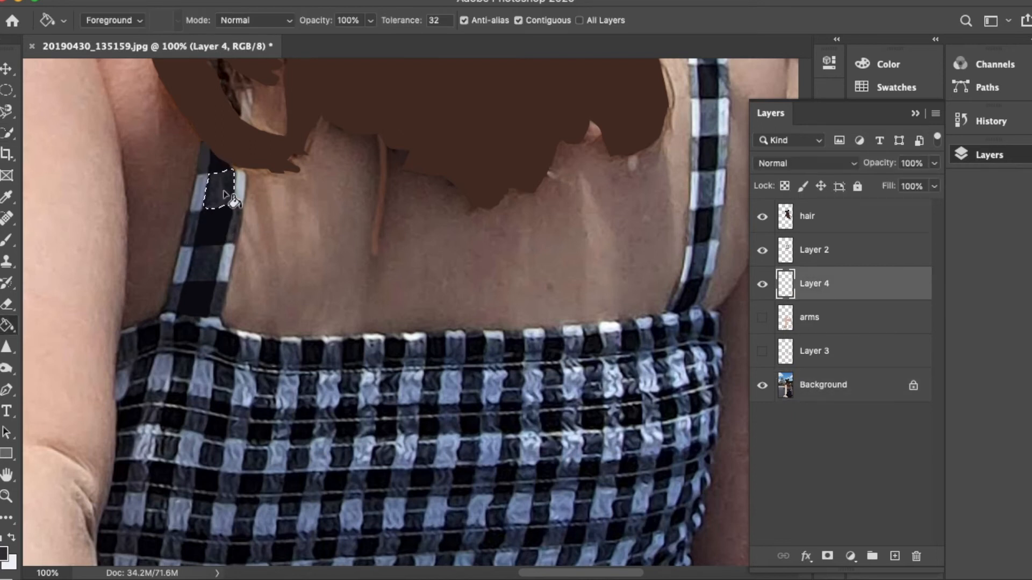
Step: Fill the grey checks on both sides of the left strap's middle black check on Layer 4
click(823, 386)
key(w)
click(193, 220)
key(g)
click(870, 287)
click(821, 389)
key(w)
click(235, 230)
key(g)
click(822, 285)
click(235, 229)
key(super+d)
Step: Fill the lower central grey check of the left strap with dark grey on Layer 4, and clear the selection
key(w)
key(g)
click(822, 285)
click(207, 263)
key(super+d)
Step: Select the grey checks beside the left strap's lowest black check, fill them on Layer 4, and clear the selection
key(w)
click(823, 386)
click(221, 296)
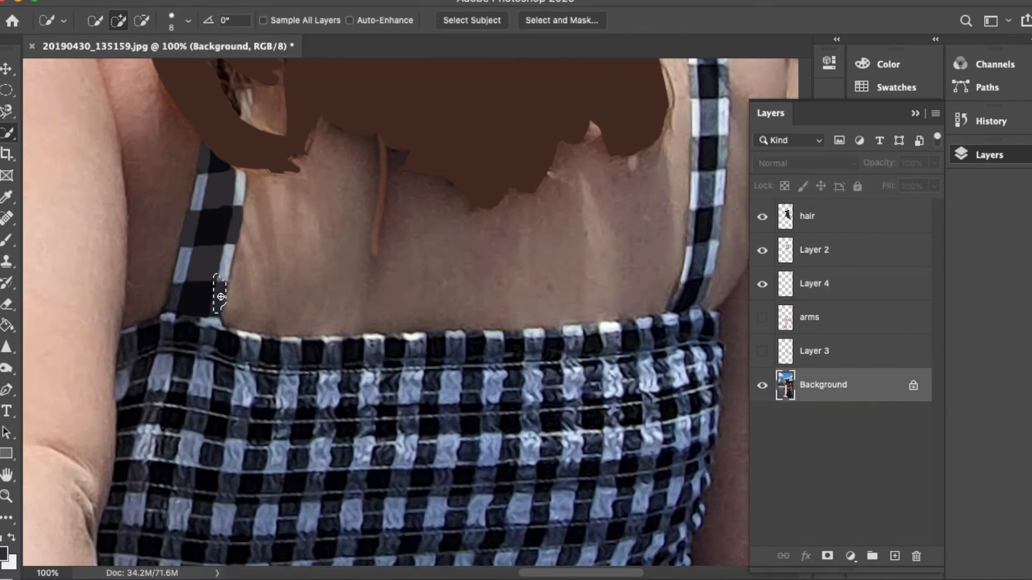
key(g)
click(823, 285)
click(219, 298)
click(174, 300)
key(super+d)
Step: Sample light blue, hide the hair layer, and select and fill the left strap's light checks on Layer 4
scroll(179, 347, up, 1)
key(i)
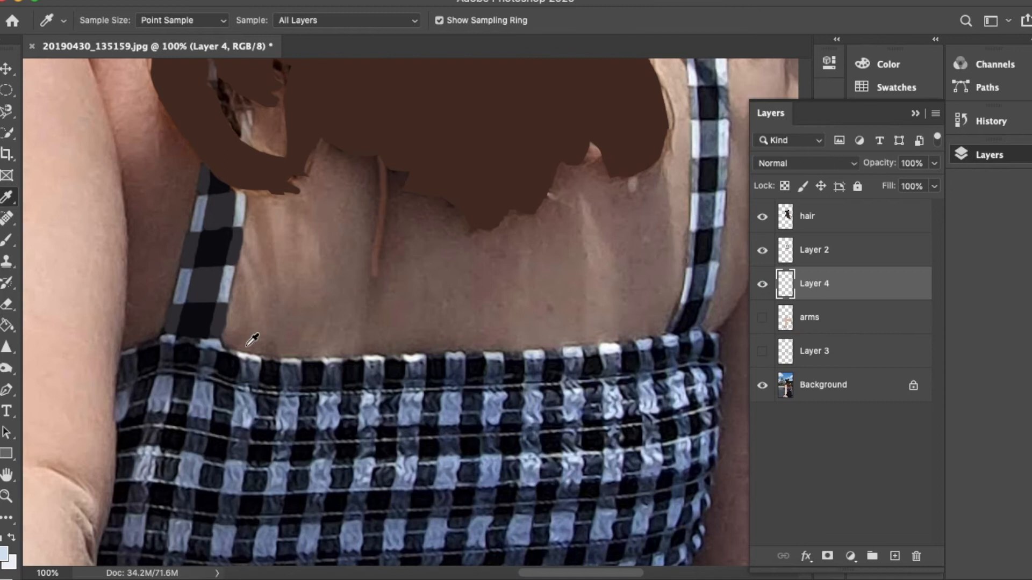
key(w)
click(822, 385)
drag(223, 296, 232, 280)
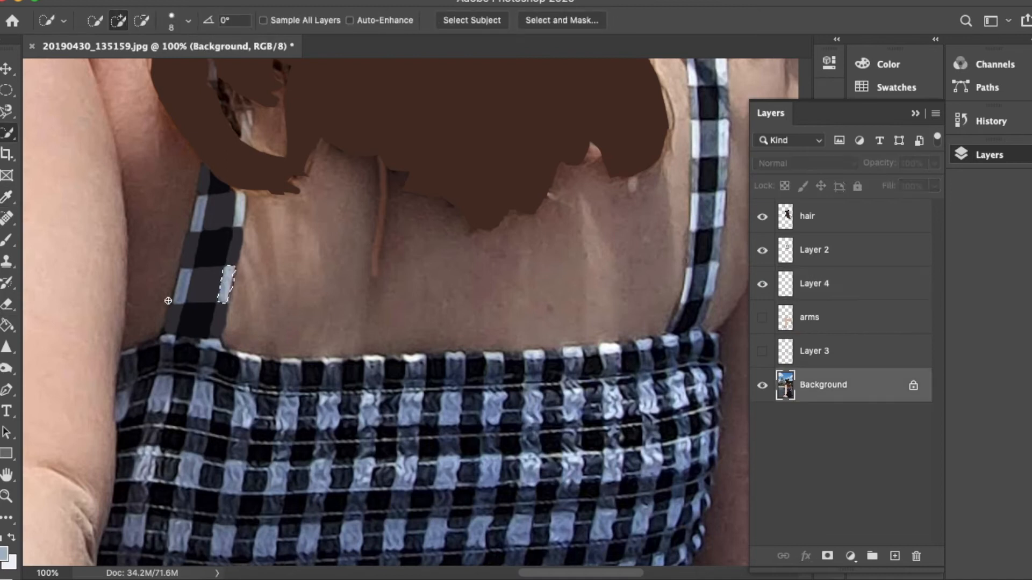
click(200, 202)
scroll(200, 202, up, 2)
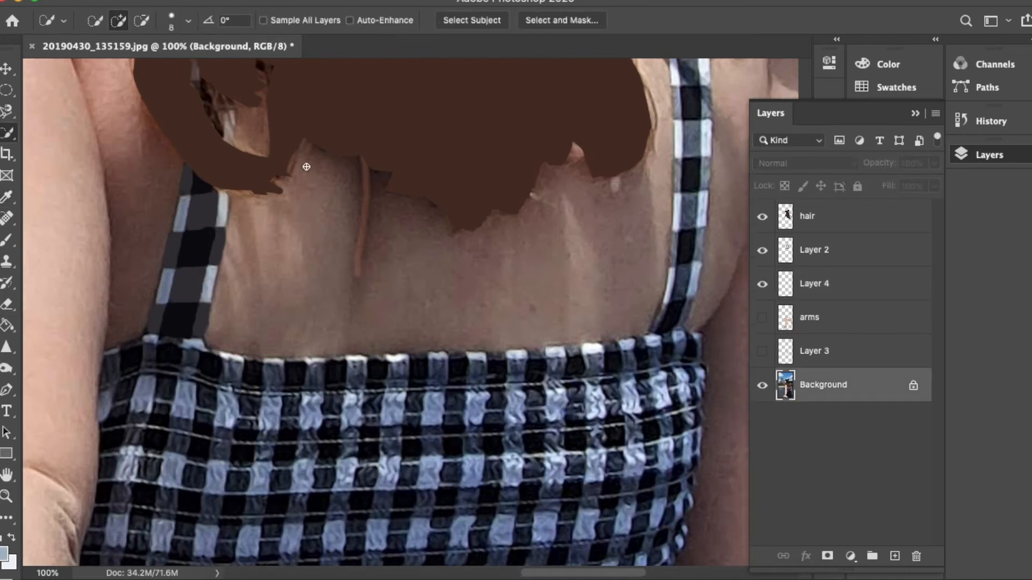
click(762, 217)
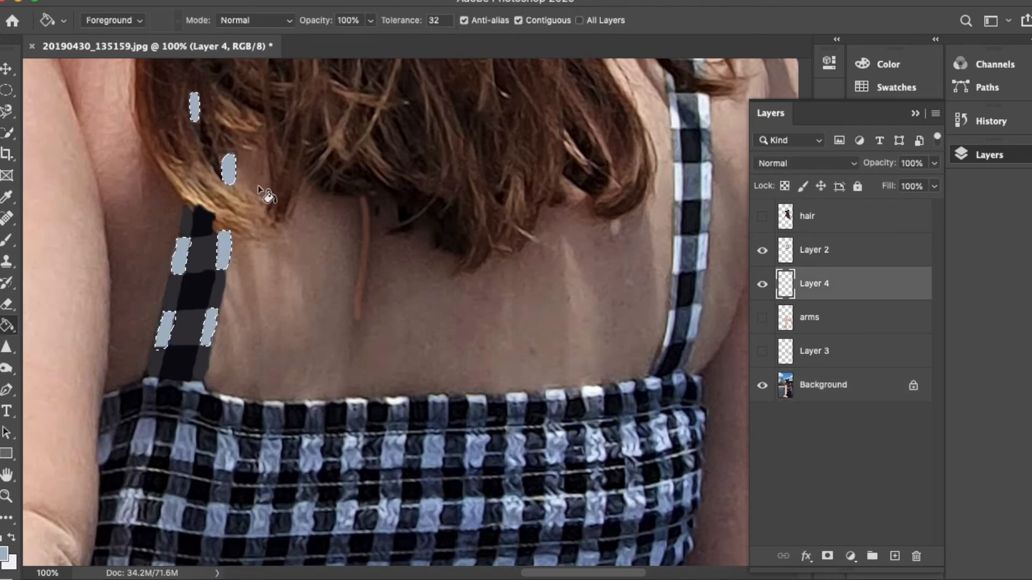
key(q)
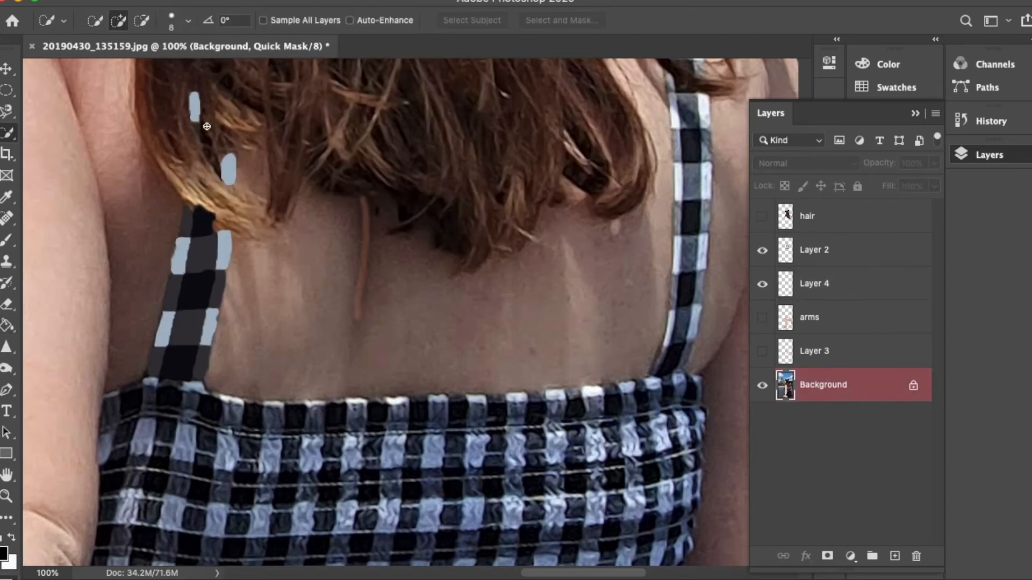
key(q)
Step: Show the hair layer and touch up the hair around the strap's light check with a 7 px brush in the sampled brown
drag(207, 127, 220, 133)
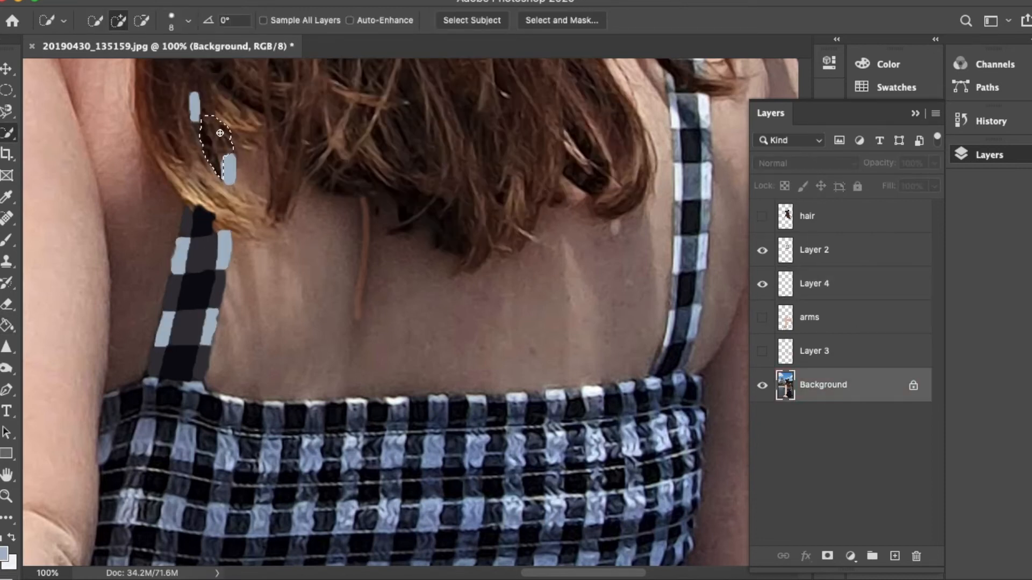
click(762, 216)
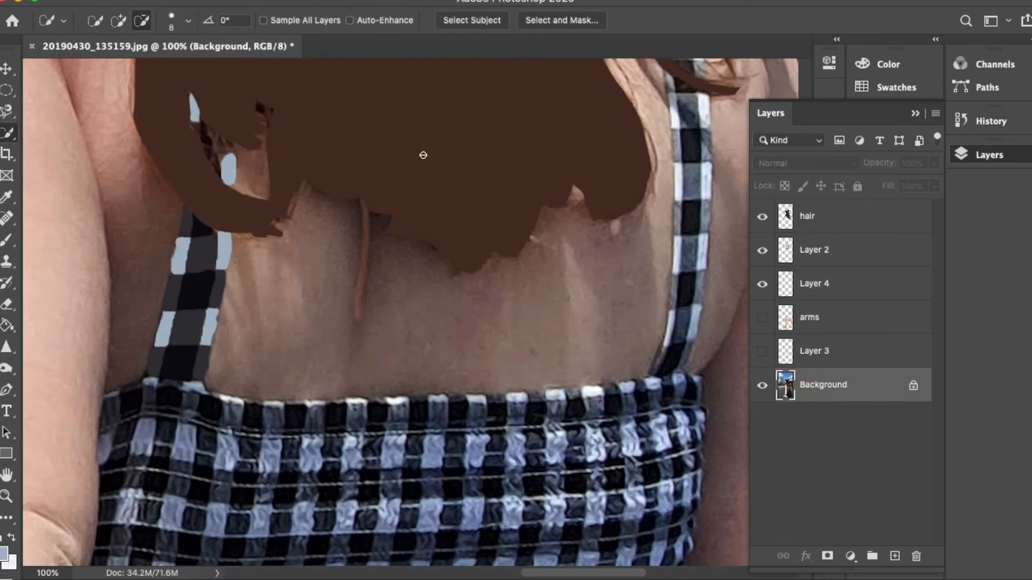
key(b)
alt+click(423, 154)
click(108, 20)
drag(83, 110, 212, 110)
key(Return)
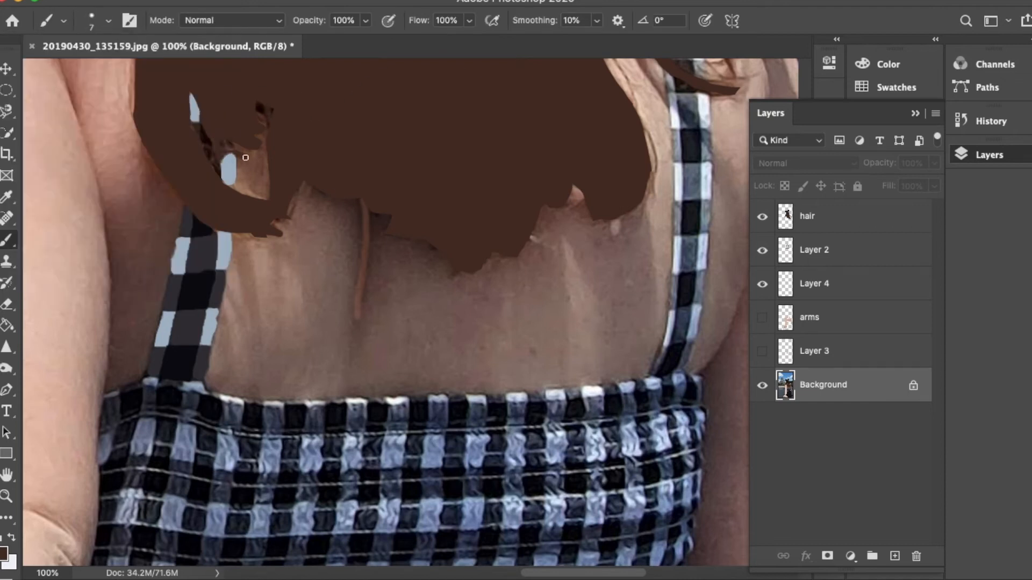
click(812, 216)
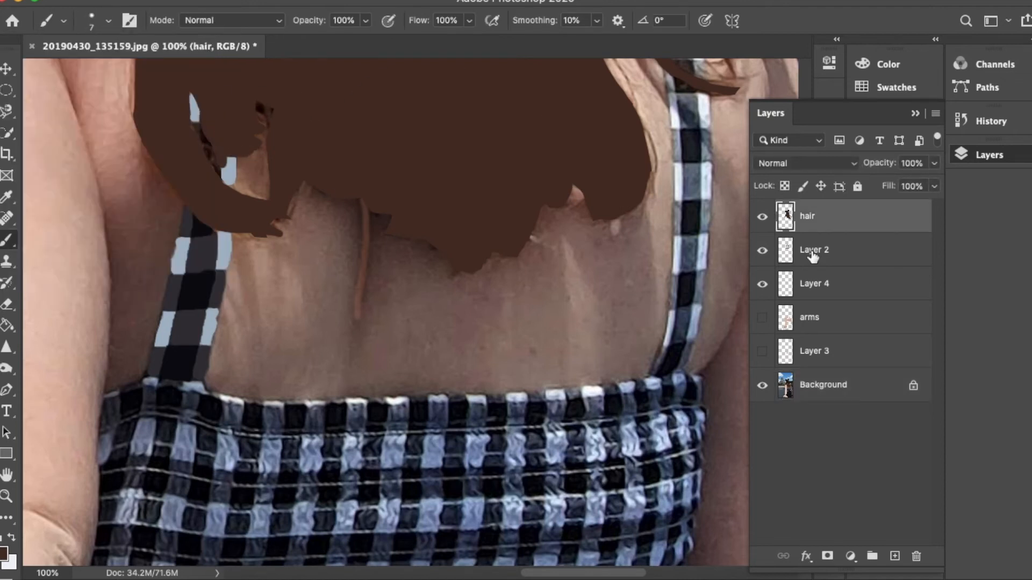
Step: Touch up the gap in the left strap's dark checks between the hair strands on Layer 4 with sampled dark grey
click(813, 283)
mouse_move(212, 141)
mouse_down()
mouse_move(202, 142)
mouse_move(219, 175)
mouse_up()
alt+click(191, 215)
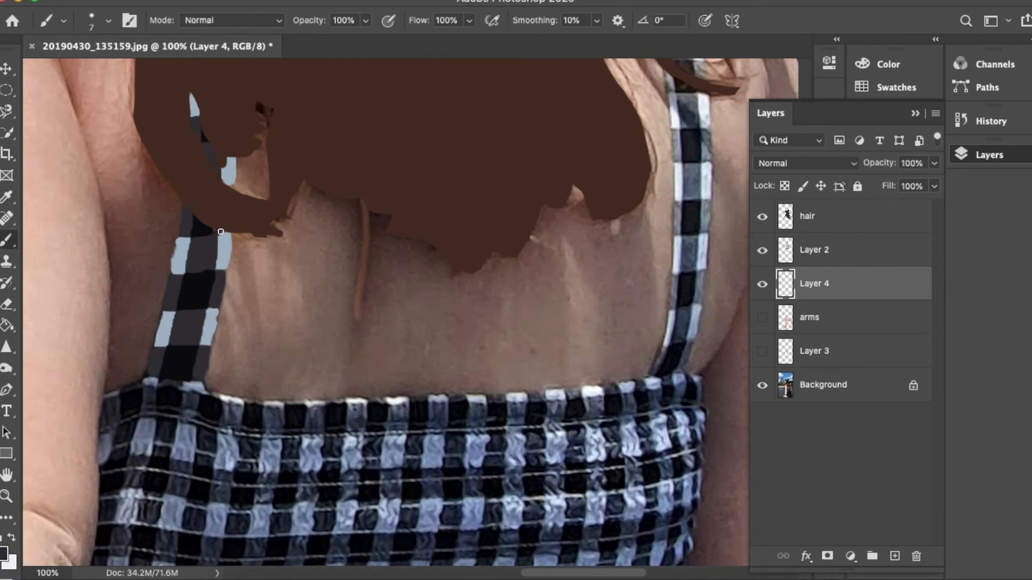
Step: Add a new layer between arms and Layer 3, set the brush to 20 px, and show the arms and Layer 3 layers
click(896, 556)
key(bracketright)
key(bracketright)
key(bracketright)
key(bracketright)
drag(836, 323, 836, 365)
click(762, 317)
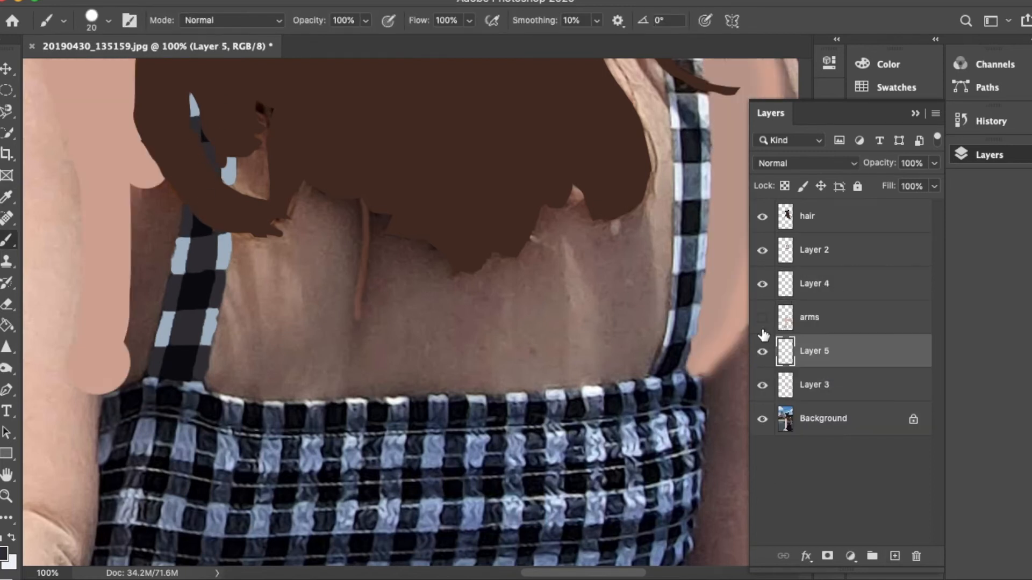
click(762, 385)
Step: Hide the Background layer to check the traced arms, hair and left strap, and show it again
scroll(231, 229, right, 3)
key(super+minus)
key(super+minus)
key(super+minus)
key(super+minus)
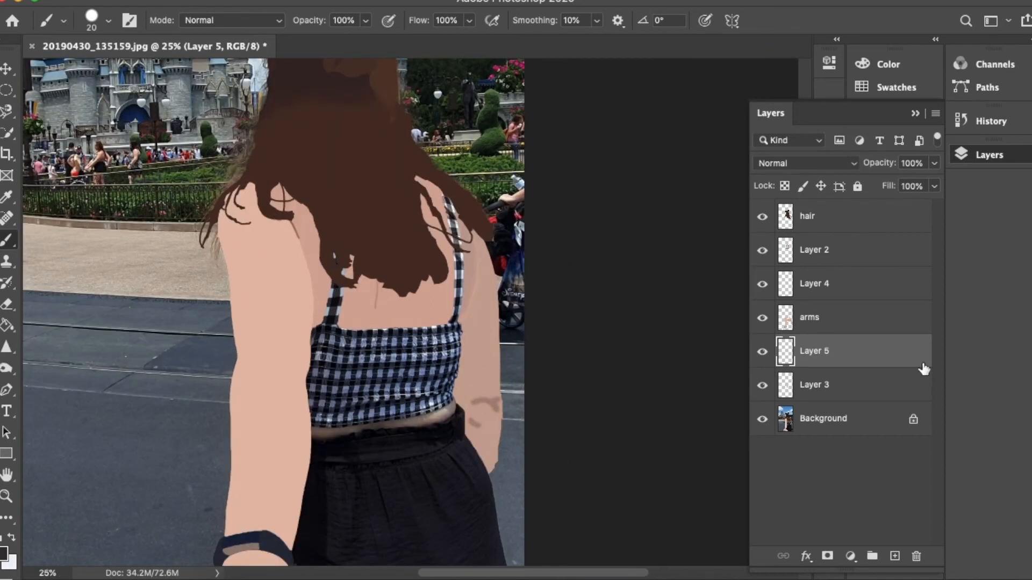
click(763, 419)
key(super+equal)
key(super+equal)
key(super+equal)
key(super+minus)
key(super+minus)
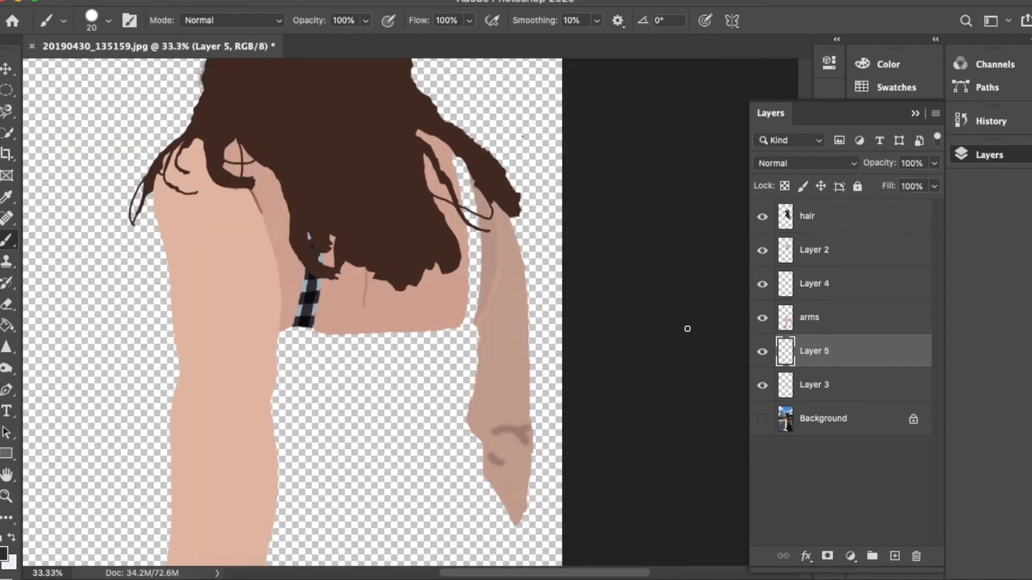
click(762, 418)
Step: Quick-select the black checks down the right strap on the Background layer and fill them with black on Layer 4
key(super+equal)
key(super+equal)
key(super+equal)
scroll(461, 327, up, 5)
key(w)
click(809, 422)
click(364, 117)
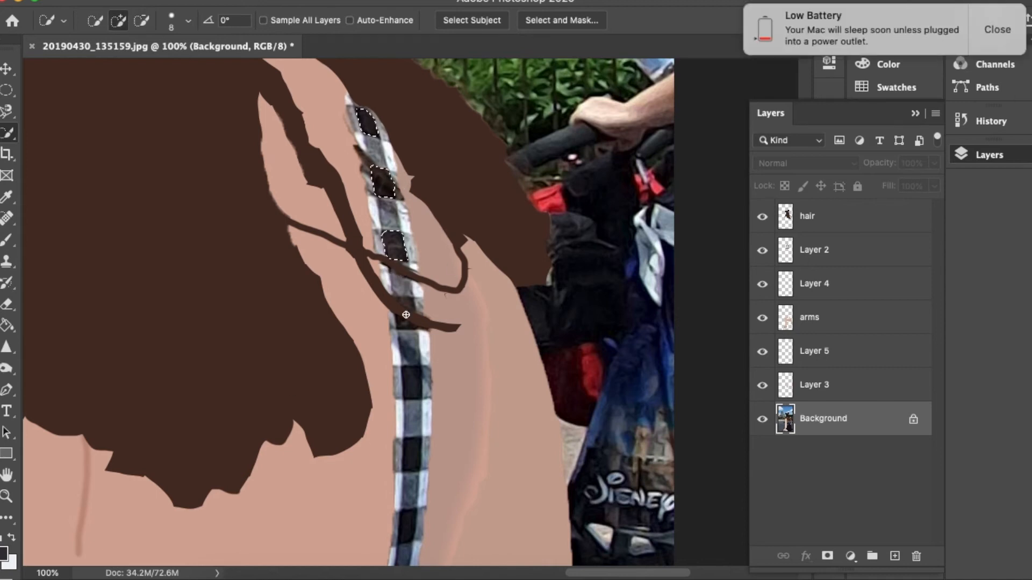
scroll(428, 325, down, 5)
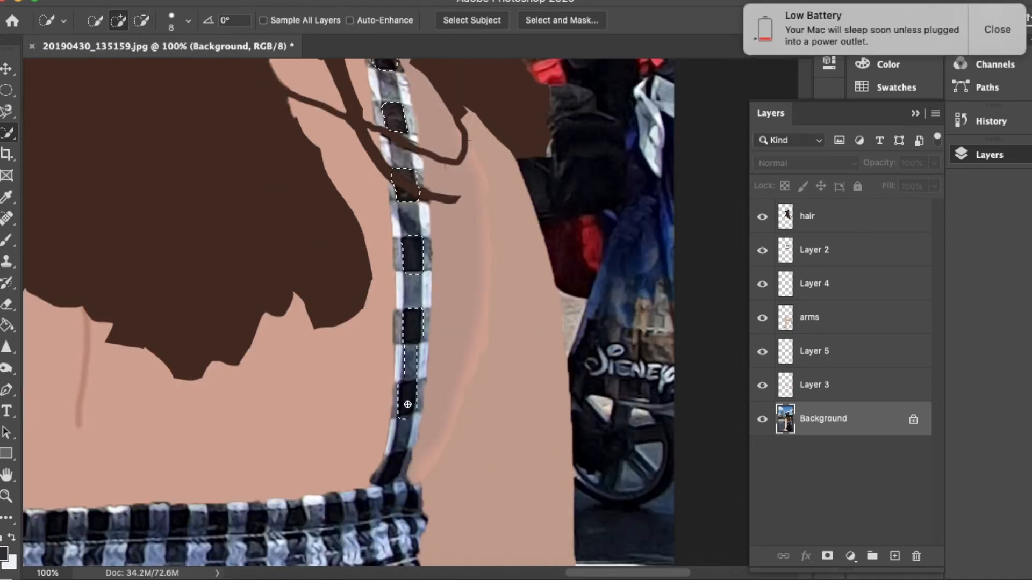
key(g)
click(843, 285)
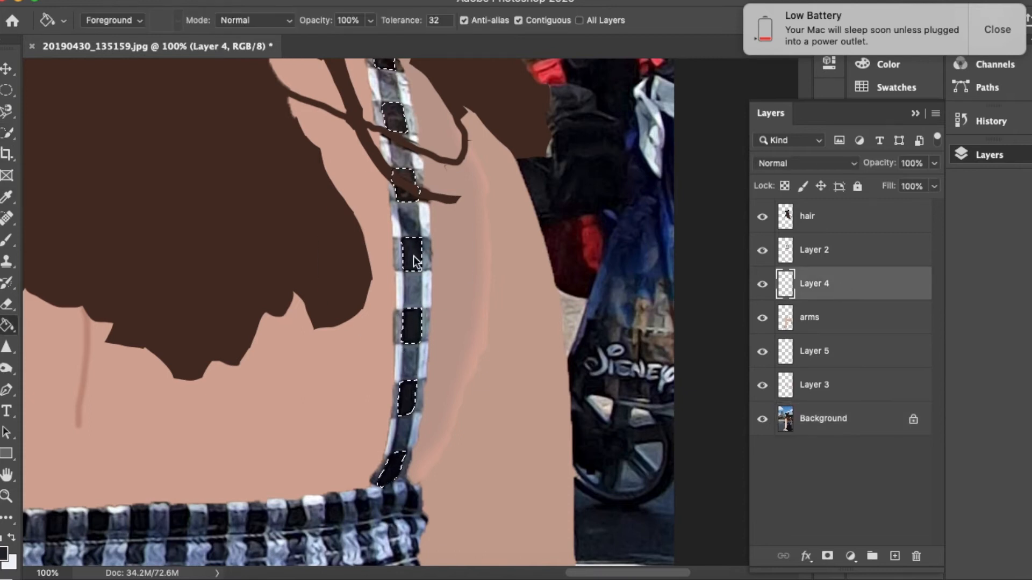
scroll(167, 301, left, 5)
scroll(168, 301, down, 2)
scroll(559, 295, up, 3)
scroll(559, 295, right, 2)
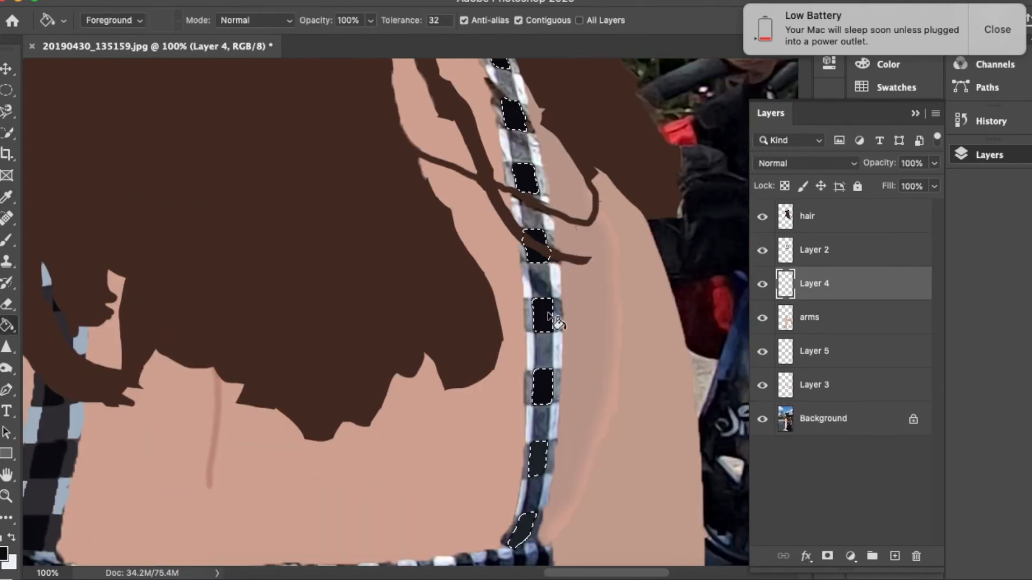
Step: Sample dark grey from the left strap and quick-select the grey checks on the right strap's upper part on the Background layer
key(i)
click(56, 432)
key(w)
click(823, 419)
scroll(516, 215, up, 3)
click(505, 155)
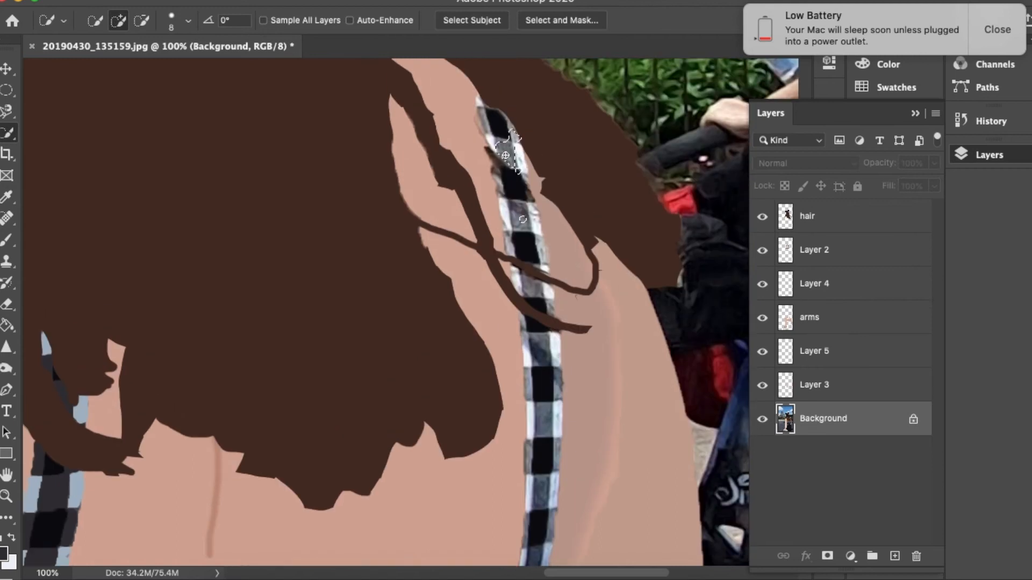
click(142, 20)
click(763, 421)
click(763, 421)
click(500, 118)
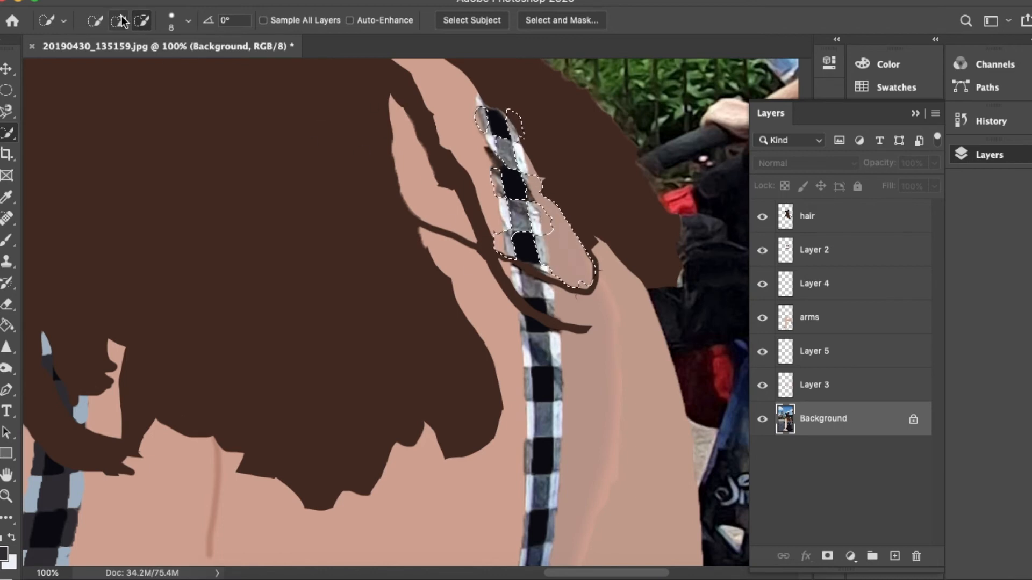
Step: Extend the selection to the right strap's grey checks just below the crossing hair strands, and trim the excess
key(super+plus)
key(super+plus)
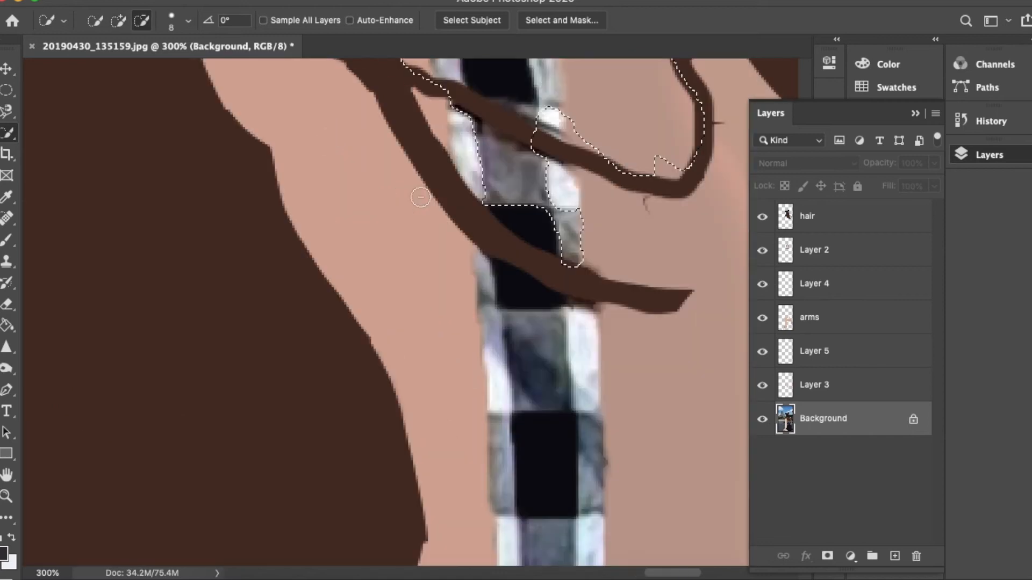
mouse_move(479, 285)
mouse_down()
mouse_move(525, 346)
mouse_move(543, 441)
mouse_up()
click(142, 20)
drag(480, 336, 504, 430)
scroll(567, 436, up, 3)
scroll(567, 435, right, 3)
scroll(567, 435, down, 5)
Step: Add the grey checks of the right strap's middle section to the selection, subtracting the light checks
click(118, 20)
mouse_move(488, 236)
mouse_down()
mouse_move(494, 214)
mouse_move(490, 285)
mouse_up()
drag(440, 340, 444, 384)
scroll(457, 371, down, 3)
drag(469, 323, 475, 369)
key(alt)
drag(473, 243, 485, 183)
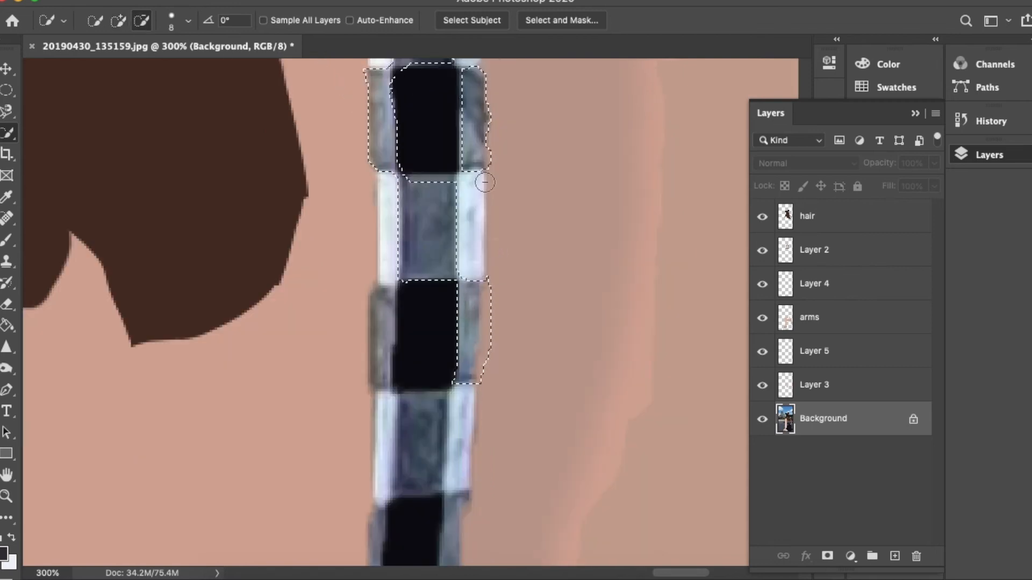
drag(380, 376, 429, 461)
scroll(457, 340, down, 3)
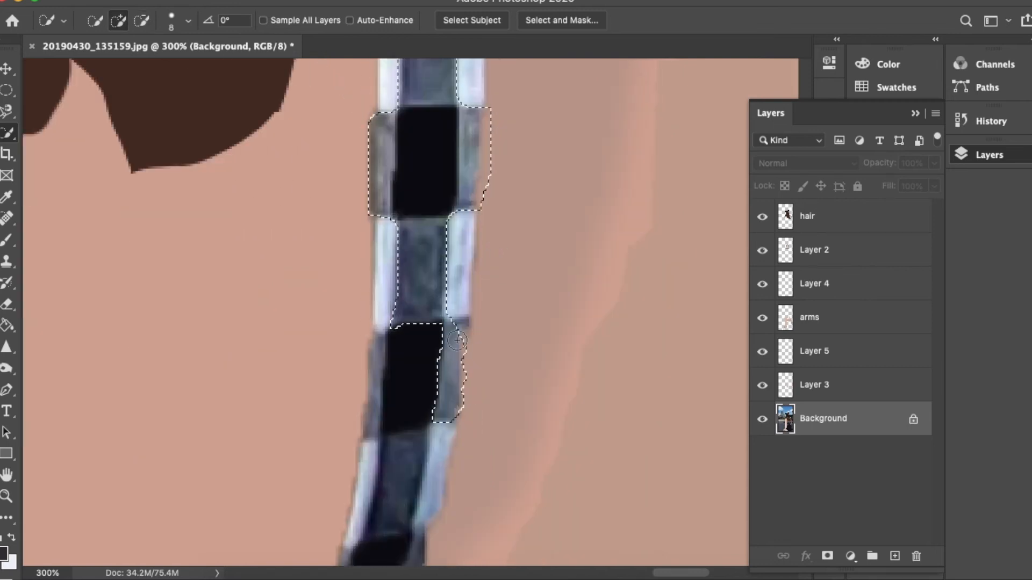
Step: Add the grey checks at the right strap's lower end to the selection and trim the spill around the bodice edge
drag(370, 423, 372, 350)
scroll(404, 344, down, 4)
drag(407, 253, 411, 300)
click(141, 20)
drag(419, 145, 427, 199)
click(119, 20)
drag(387, 344, 322, 401)
drag(328, 436, 384, 363)
click(119, 21)
drag(405, 422, 420, 349)
click(142, 23)
drag(393, 452, 429, 431)
key(super+minus)
key(super+minus)
key(super+minus)
key(super+minus)
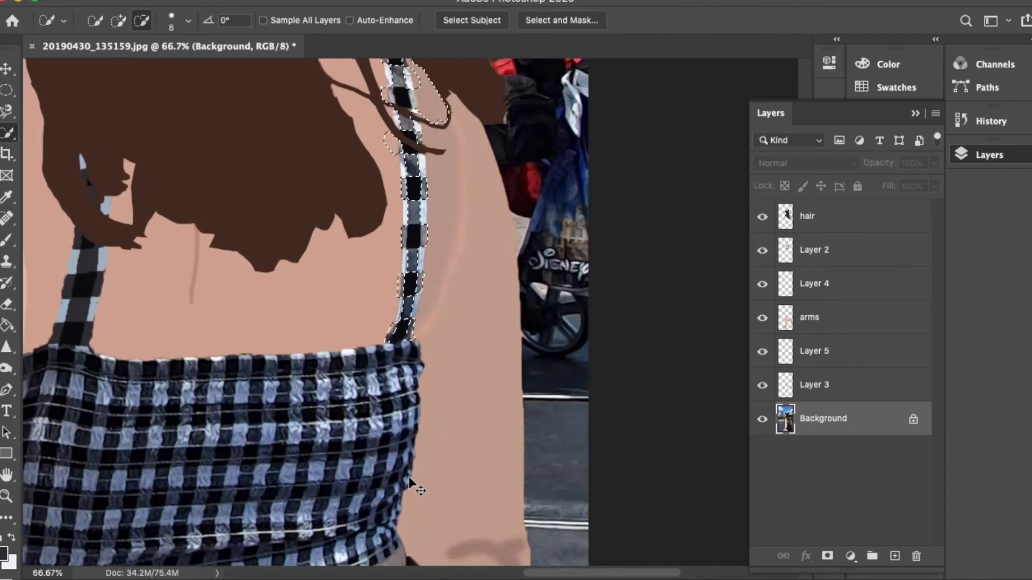
Step: Fill the selected right strap checks with dark grey on Layer 5, move Layer 3 above Layer 5, and clear the selection
key(i)
click(820, 318)
click(820, 352)
key(g)
key(super+plus)
key(super+plus)
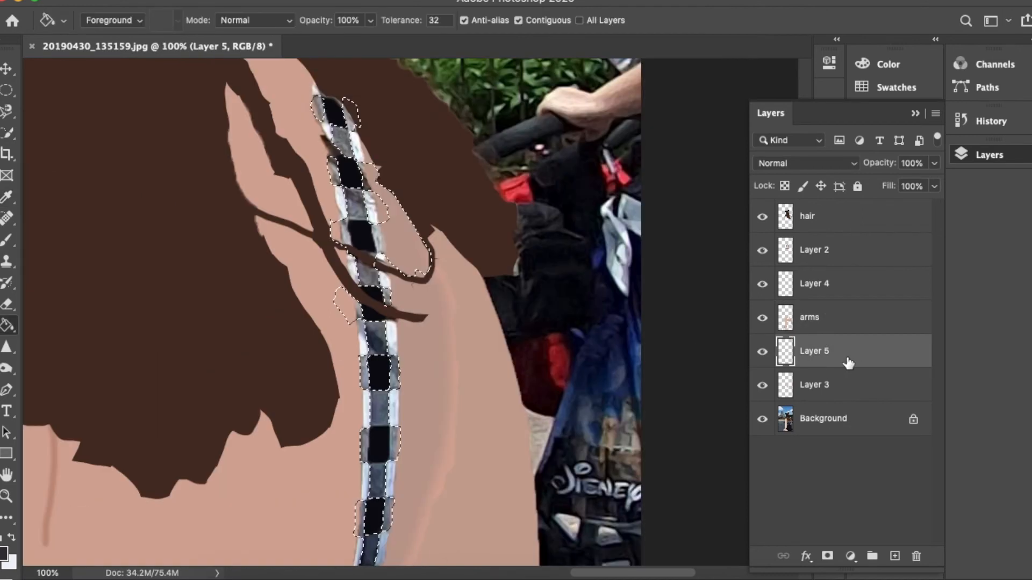
click(822, 317)
drag(823, 385, 827, 334)
key(super+d)
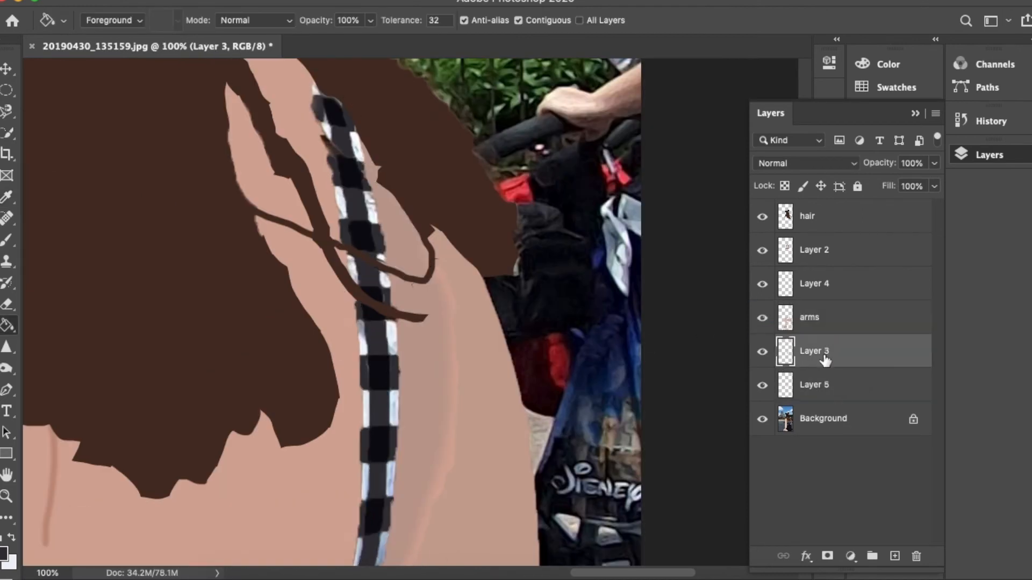
Step: Toggle the visibility of Layer 5 and Layer 3 to examine what each contributes to the straps
click(762, 386)
click(762, 385)
scroll(747, 381, left, 8)
click(763, 383)
click(763, 383)
click(763, 352)
click(762, 352)
scroll(744, 371, right, 4)
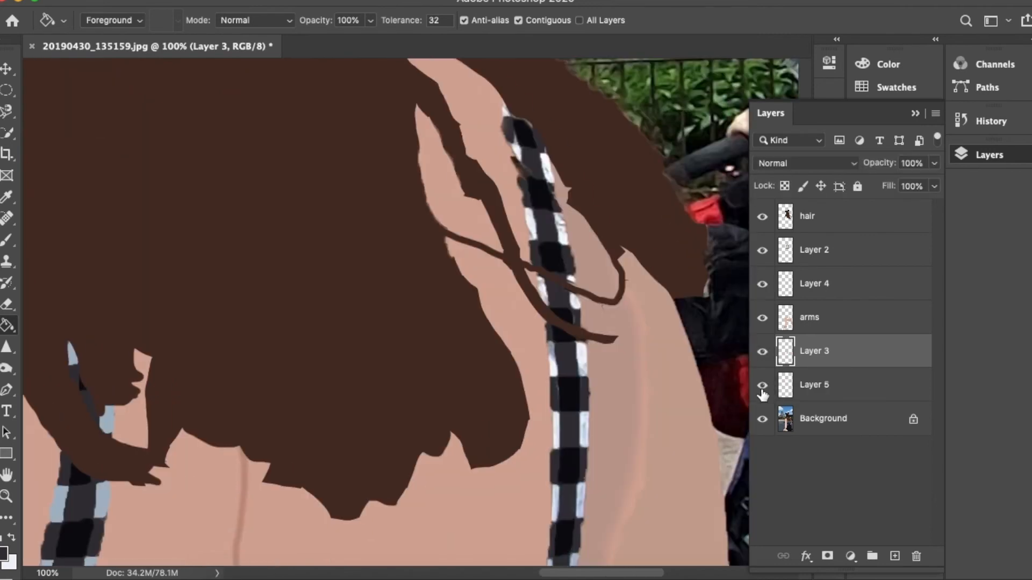
Step: Add a new layer beneath Layer 5 and brush the right strap's light checks in a sampled pale blue-white
click(895, 556)
key(b)
alt+click(508, 120)
drag(554, 286, 581, 366)
scroll(570, 365, down, 5)
mouse_move(554, 473)
mouse_down()
mouse_move(569, 345)
mouse_move(564, 371)
mouse_up()
scroll(559, 215, up, 7)
Step: Paint the grey check beside the right strap's topmost black check on Layer 5 with sampled dark grey and a smaller brush
click(828, 386)
alt+click(509, 179)
key(bracketleft)
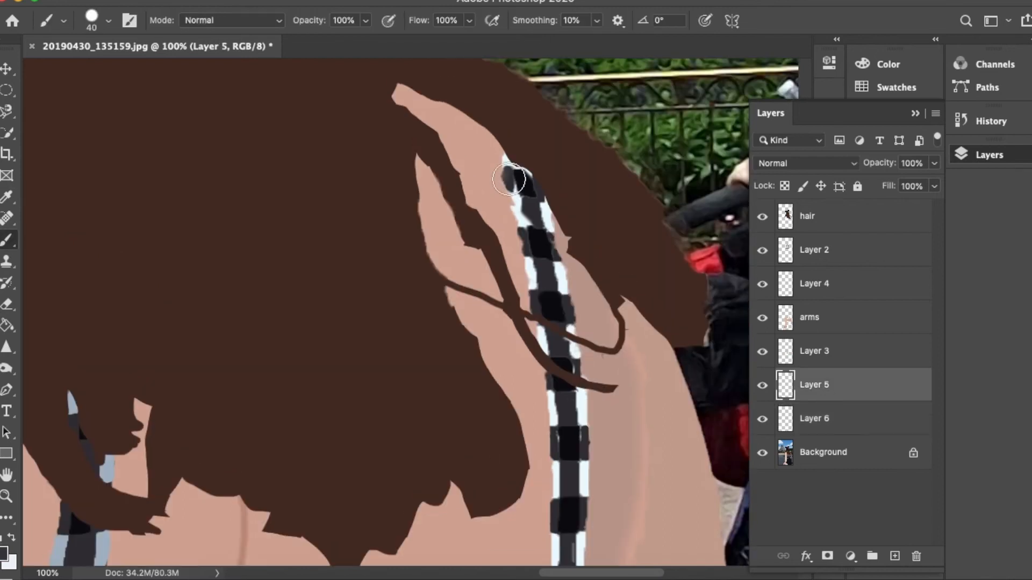
key(super+plus)
key(super+plus)
key(super+plus)
scroll(463, 192, right, 5)
key(bracketleft)
key(bracketleft)
key(bracketleft)
key(bracketleft)
key(bracketleft)
scroll(463, 191, up, 4)
drag(403, 207, 433, 286)
Step: Reduce the brush to 8 px and fill out the central grey check below the right strap's topmost black check
key(bracketleft)
key(bracketleft)
key(bracketleft)
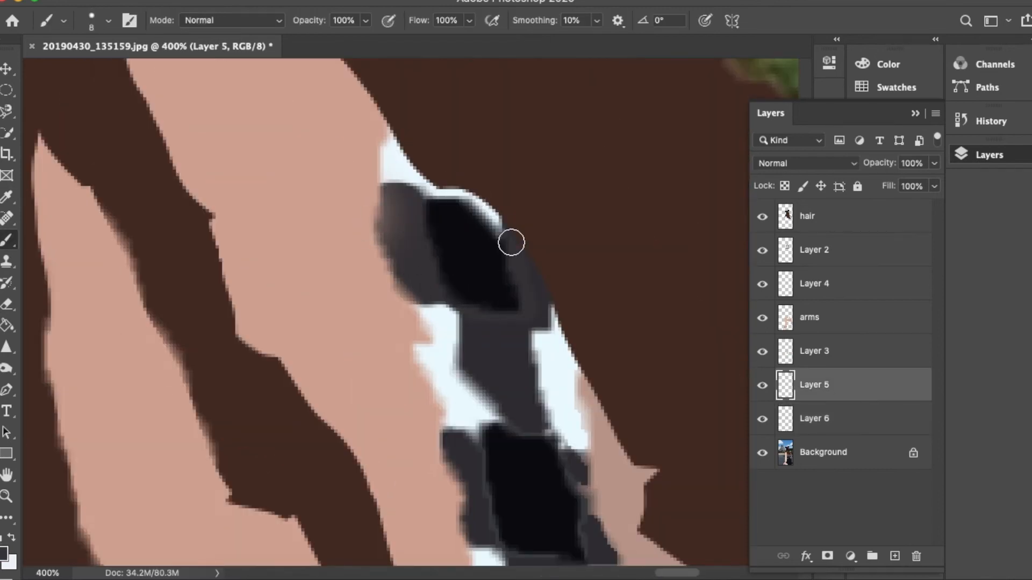
drag(466, 323, 541, 433)
scroll(559, 425, down, 3)
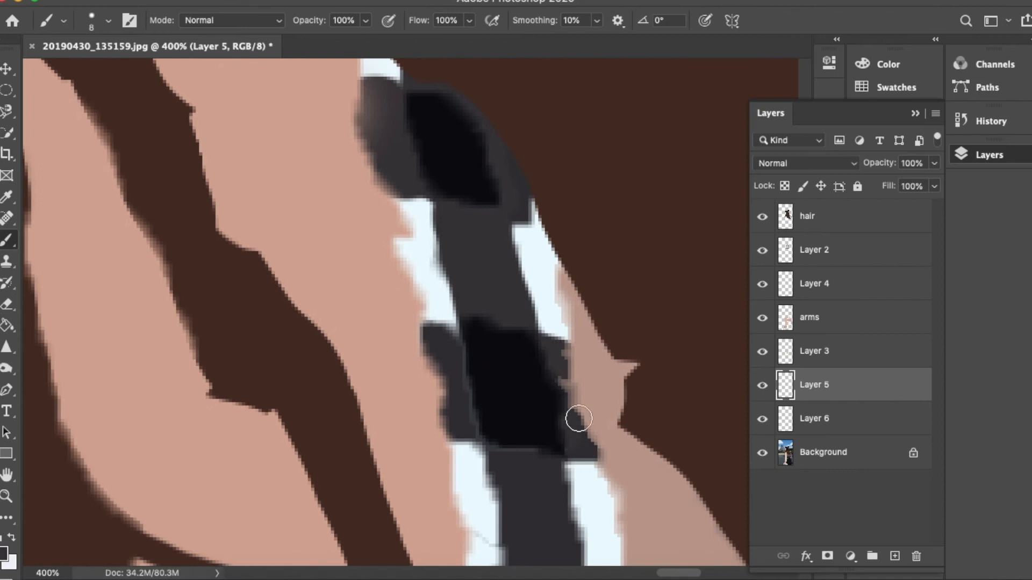
Step: Resample the colour and clean up the grey checks down the right strap to its lower end on Layer 5
scroll(484, 421, down, 7)
alt+click(607, 402)
scroll(564, 409, down, 3)
scroll(589, 428, down, 4)
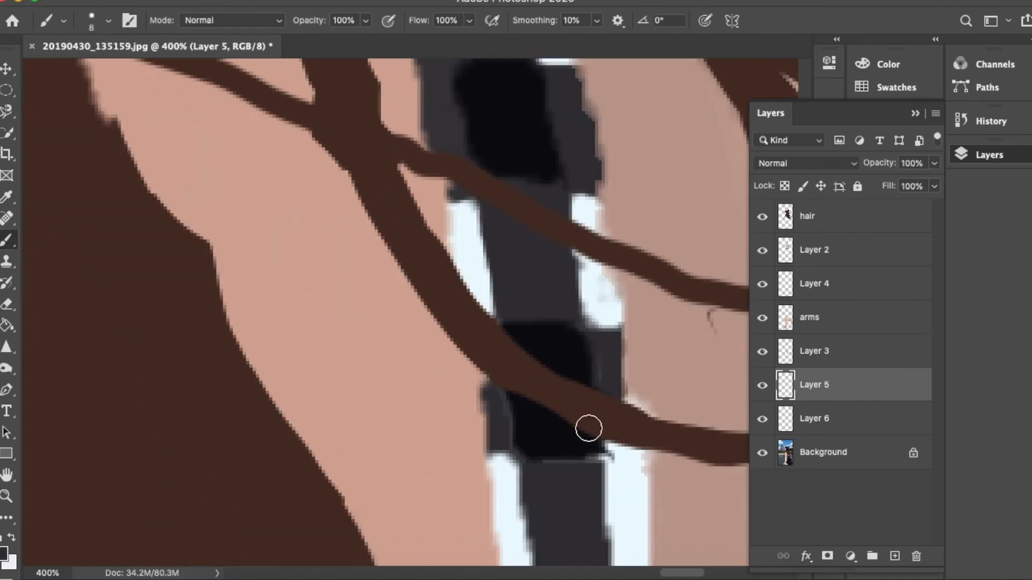
scroll(513, 376, down, 5)
mouse_move(508, 295)
mouse_down()
mouse_move(535, 420)
mouse_move(590, 283)
mouse_up()
scroll(508, 414, down, 4)
scroll(597, 417, down, 5)
mouse_move(602, 247)
mouse_down()
mouse_move(618, 304)
mouse_move(594, 366)
mouse_up()
drag(479, 371, 481, 255)
scroll(543, 228, down, 4)
drag(497, 331, 534, 440)
scroll(518, 451, down, 5)
mouse_move(538, 183)
mouse_down()
mouse_move(424, 442)
mouse_move(492, 398)
mouse_up()
Step: Hide the Background layer and examine the traced figure with both checked straps
key(super+minus)
key(super+minus)
key(super+minus)
key(super+minus)
key(super+minus)
key(super+minus)
key(super+minus)
click(762, 453)
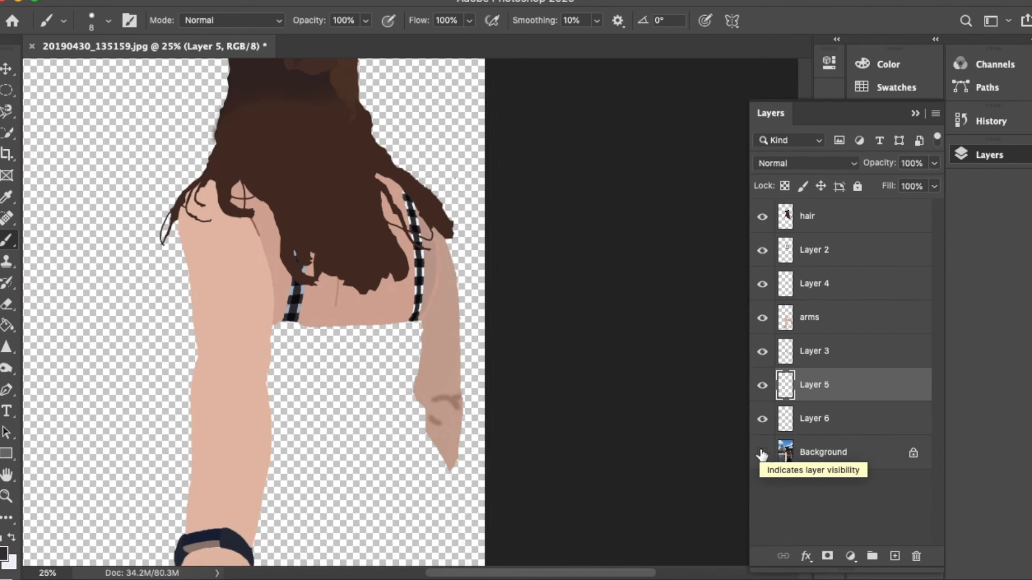
Step: Show the Background layer and quick-select the strip of bare skin between the checked top and the black shorts
click(762, 454)
key(super+minus)
key(super+plus)
key(super+plus)
key(super+plus)
key(super+plus)
key(super+plus)
scroll(410, 349, down, 10)
scroll(511, 422, right, 4)
click(823, 452)
key(super+minus)
key(super+minus)
key(super+minus)
key(super+plus)
key(super+plus)
key(super+plus)
key(w)
mouse_move(118, 368)
mouse_down()
mouse_move(527, 269)
mouse_move(594, 314)
mouse_up()
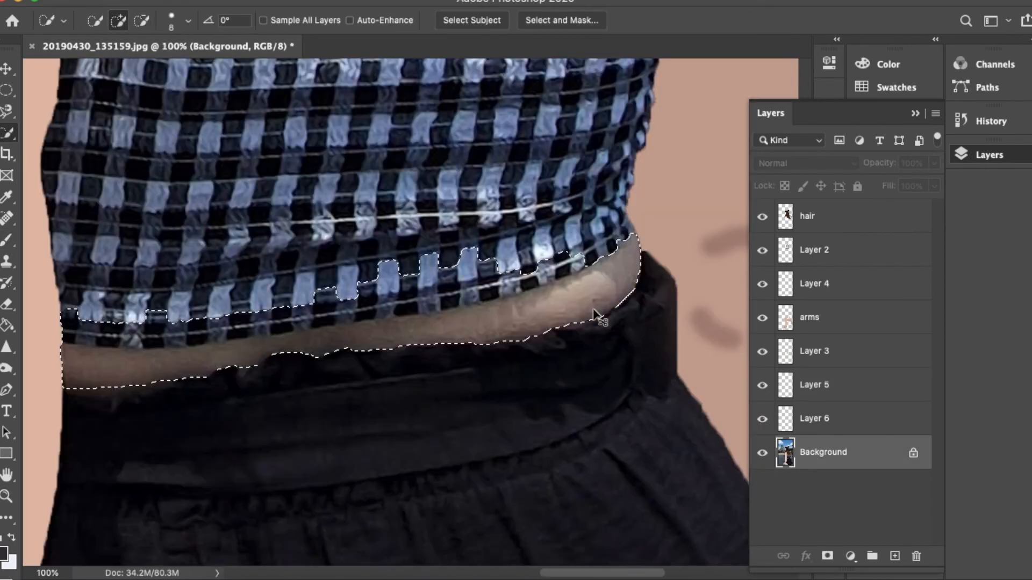
Step: Subtract the top's checks from the selection and refine its edges so it follows only the bare waist strip
click(143, 20)
mouse_move(75, 329)
mouse_down()
mouse_move(226, 320)
mouse_move(559, 266)
mouse_move(314, 316)
mouse_up()
mouse_move(70, 370)
mouse_down()
mouse_move(92, 394)
mouse_move(525, 294)
mouse_up()
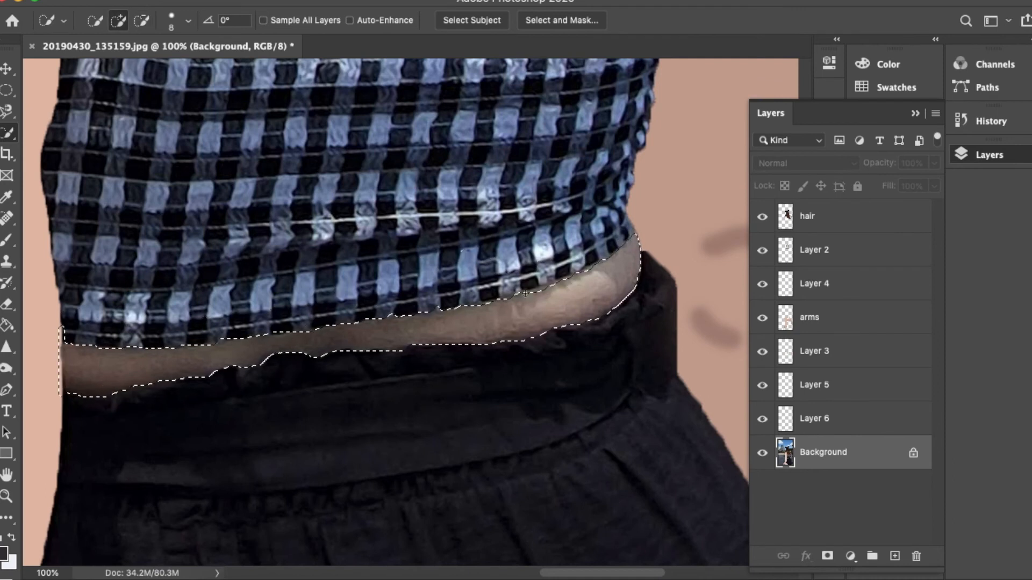
click(149, 390)
Step: Fill the waist selection on Layer 6 with sampled skin tones, ending with the pinker tone of her back, and deselect
key(i)
click(668, 206)
key(g)
click(814, 419)
click(533, 312)
key(i)
key(g)
scroll(258, 371, up, 3)
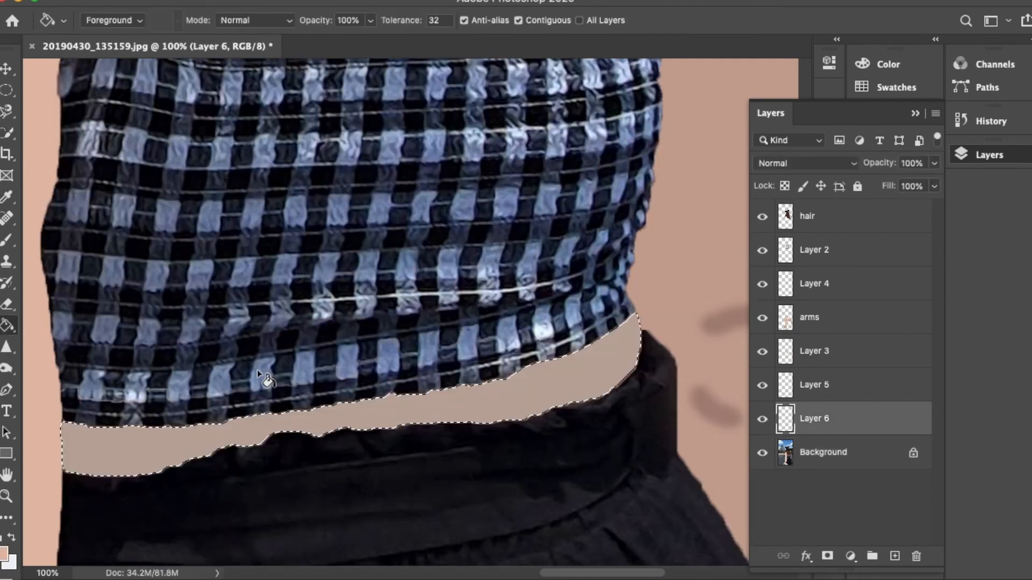
scroll(578, 267, down, 5)
click(578, 268)
key(super+d)
Step: Create a new layer below Layer 6 and name it Shorts
super+click(894, 557)
double_click(825, 455)
text(Shorts)
key(Return)
Step: Quick-select the black shorts on the Background layer and subtract the spill over the wrist and wristband
key(super+minus)
key(super+minus)
key(super+minus)
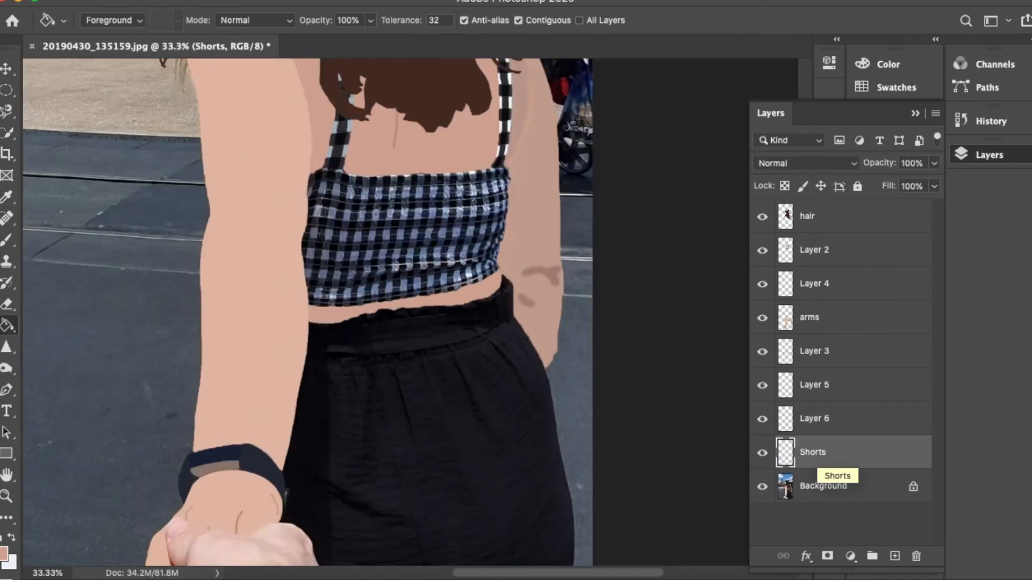
key(super+plus)
key(super+plus)
click(7, 133)
click(824, 487)
drag(686, 468, 586, 279)
scroll(484, 377, down, 8)
drag(645, 403, 313, 475)
scroll(313, 430, left, 2)
drag(167, 145, 196, 211)
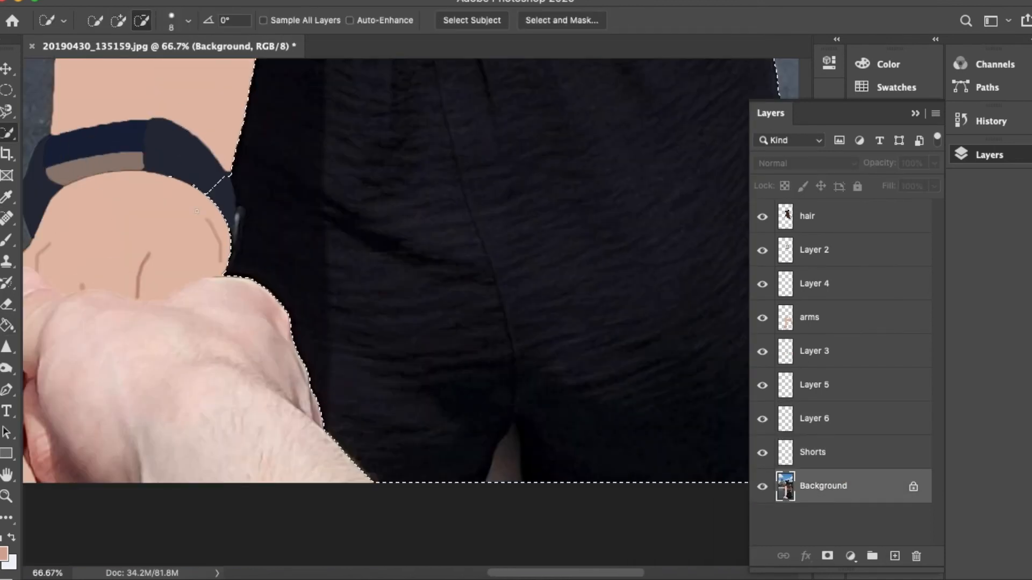
Step: Refine the shorts selection by excluding the gap between the legs and adding the waistband's pointed end beside the shaded arm
scroll(299, 300, right, 3)
scroll(299, 300, down, 2)
scroll(358, 397, up, 10)
drag(522, 153, 514, 180)
key(super+plus)
key(super+plus)
scroll(411, 312, up, 8)
scroll(411, 312, right, 5)
mouse_move(412, 433)
mouse_down()
mouse_move(377, 277)
mouse_move(328, 140)
mouse_up()
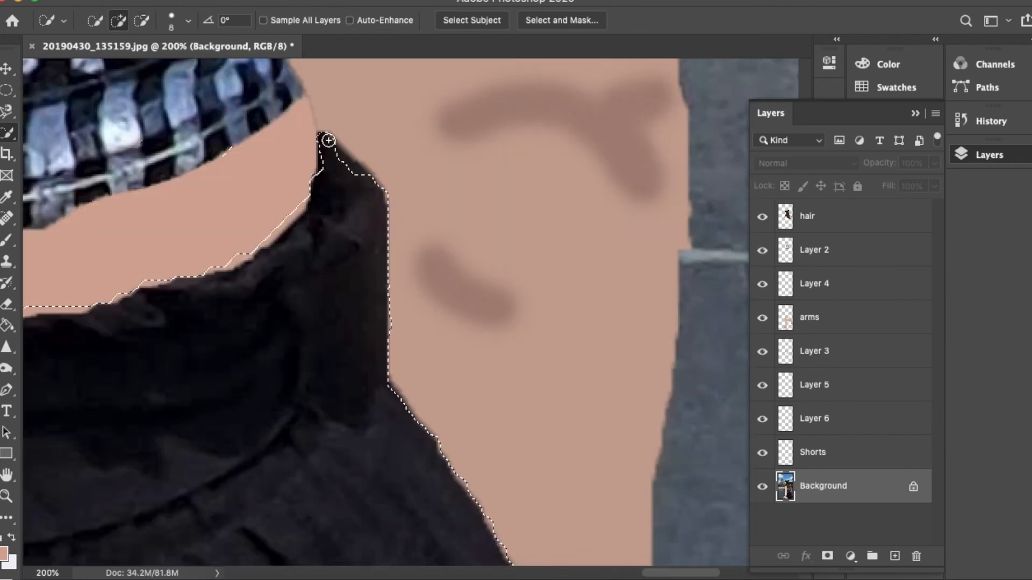
scroll(301, 292, left, 12)
scroll(302, 293, down, 2)
click(142, 23)
click(118, 22)
scroll(424, 324, right, 3)
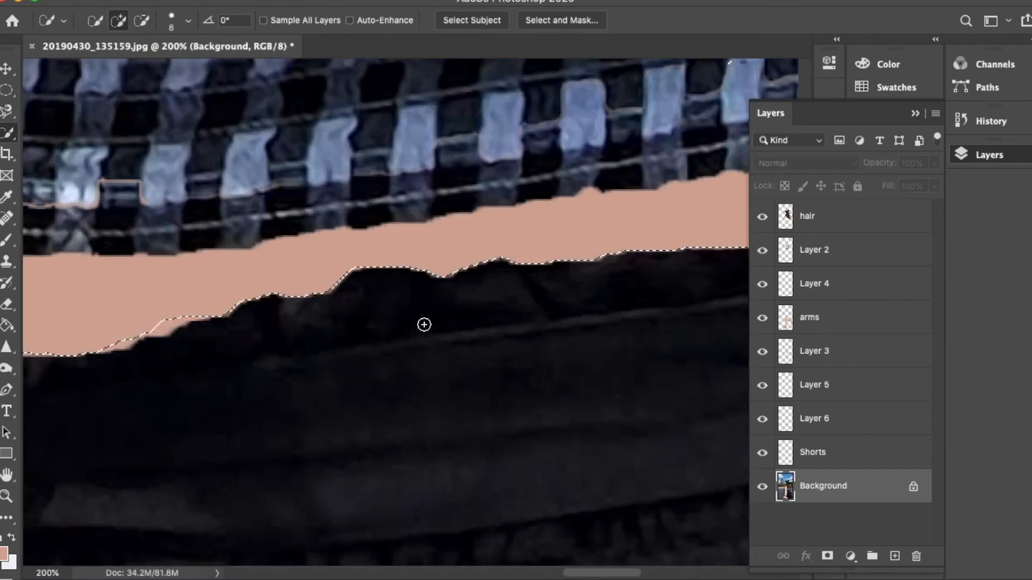
Step: Try to fill the selected shorts with a dark colour sampled from the photo, and undo the fill
key(super+minus)
key(super+minus)
key(super+minus)
key(super+minus)
key(super+minus)
key(i)
click(425, 325)
key(g)
click(448, 426)
key(super+z)
Step: Create a new layer above Shorts and brush a black 8 px line along the waistband's lower seam
click(823, 453)
click(894, 556)
key(i)
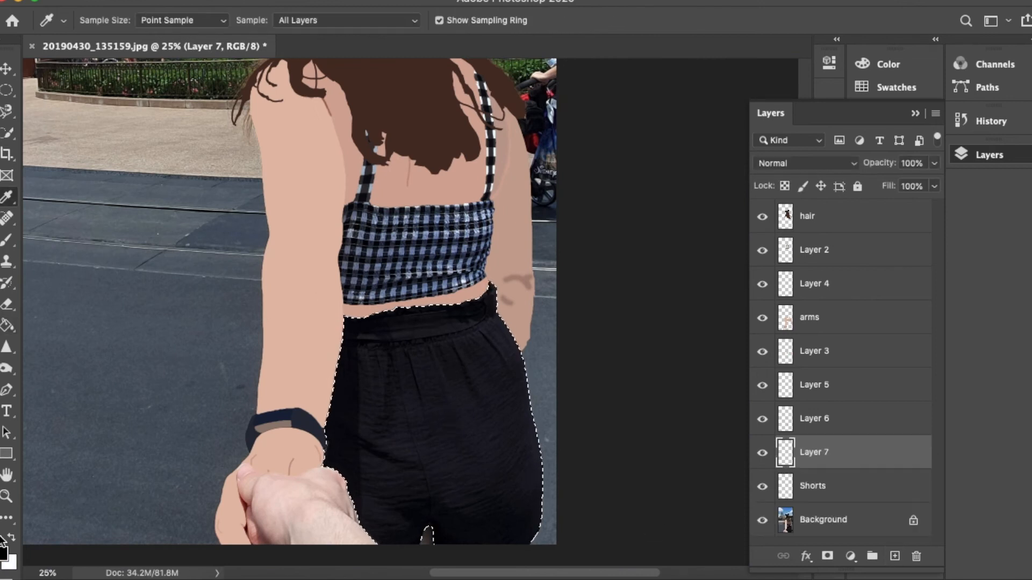
key(b)
scroll(470, 331, up, 5)
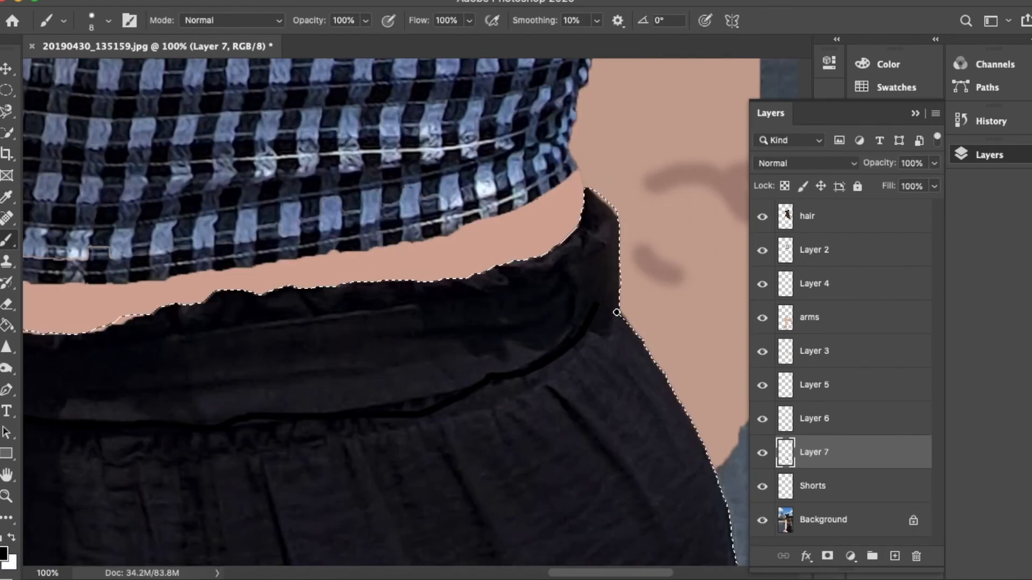
scroll(463, 362, left, 7)
scroll(464, 362, down, 4)
mouse_move(166, 156)
mouse_down()
mouse_move(361, 139)
mouse_move(374, 110)
mouse_up()
Step: Brush the centre seam in black from the waistband down to the gap between the legs on Layer 7
scroll(371, 215, right, 10)
scroll(269, 215, down, 4)
drag(179, 173, 262, 528)
scroll(261, 528, down, 5)
mouse_move(186, 218)
mouse_down()
mouse_move(219, 299)
mouse_move(261, 516)
mouse_up()
scroll(258, 484, down, 4)
drag(251, 272, 252, 291)
key(super+d)
key(super+minus)
key(super+minus)
key(super+minus)
scroll(245, 222, up, 4)
key(super+z)
Step: Fill the shorts selection on the Shorts layer with a near-black based on the photo's shorts colour, and deselect
click(813, 486)
key(g)
alt+click(486, 295)
click(4, 553)
click(680, 160)
click(468, 333)
key(super+d)
Step: Hide the Background layer and touch up the edges of the filled shorts on the Shorts layer with the Brush tool
key(super+minus)
key(super+minus)
click(762, 520)
key(super+plus)
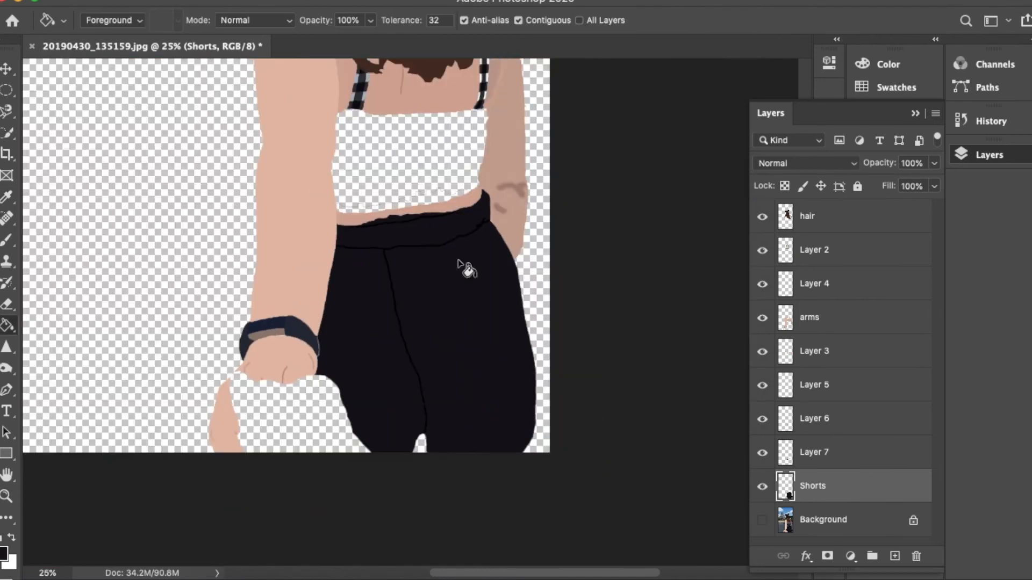
key(super+plus)
key(super+plus)
key(super+plus)
key(super+plus)
scroll(458, 261, up, 5)
key(b)
drag(770, 79, 616, 204)
drag(678, 366, 572, 217)
key(super+minus)
key(super+minus)
key(super+minus)
key(super+plus)
drag(533, 159, 658, 291)
Step: Enlarge the brush to 70 px and paint the empty area of the top near-black on Layer 7
click(814, 453)
key(bracketright)
key(bracketright)
key(bracketright)
key(bracketright)
key(bracketright)
key(bracketright)
key(bracketright)
mouse_move(490, 214)
mouse_down()
mouse_move(567, 235)
mouse_move(502, 286)
mouse_up()
Step: Sample the strap's dark grey and paint over the body of the top with it on Layer 7
click(815, 284)
super+click(316, 345)
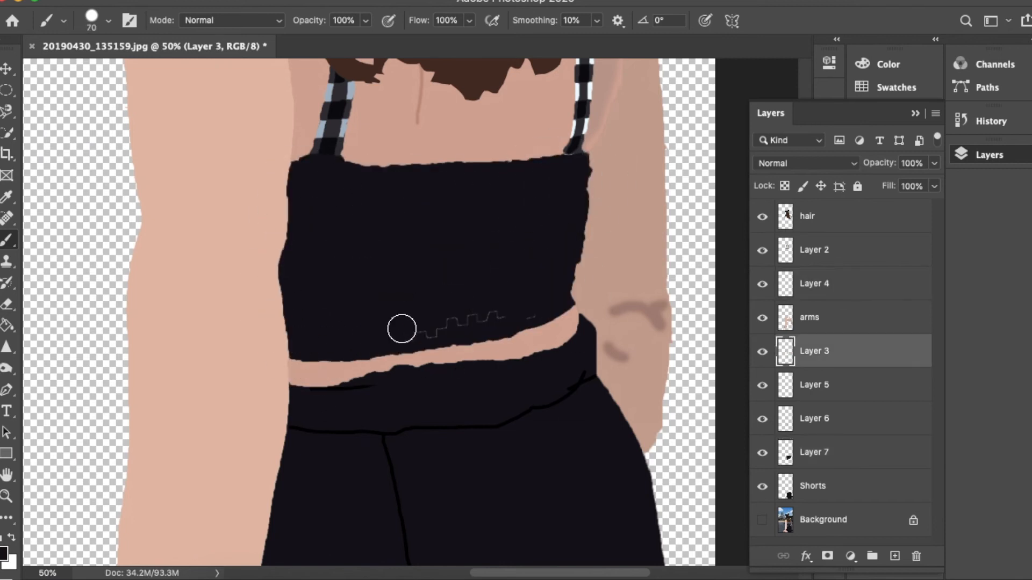
key(super+minus)
key(super+minus)
key(super+minus)
key(super+plus)
key(super+plus)
alt+click(455, 155)
drag(480, 215, 442, 175)
key(super+z)
click(839, 452)
mouse_move(438, 215)
mouse_down()
mouse_move(438, 178)
mouse_move(566, 179)
mouse_move(590, 273)
mouse_move(436, 271)
mouse_move(478, 281)
mouse_move(565, 227)
mouse_move(608, 240)
mouse_up()
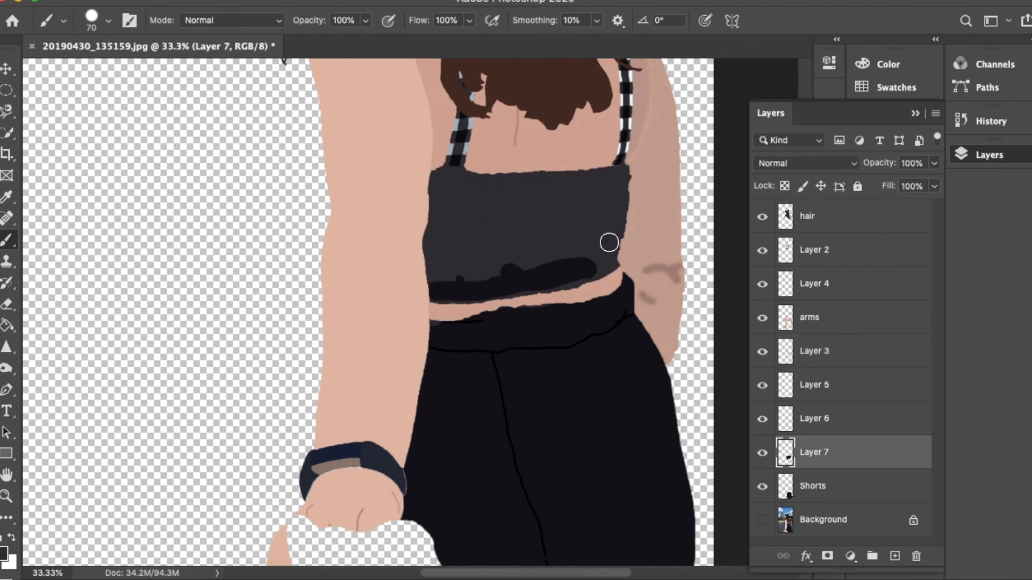
Step: Sample the near-black of the shorts and touch up the painted clothing on Layer 3 with the brush
super+click(562, 279)
key(super+plus)
mouse_move(213, 344)
mouse_down()
mouse_move(472, 316)
mouse_move(385, 290)
mouse_move(217, 329)
mouse_up()
scroll(322, 317, down, 2)
alt+click(360, 355)
drag(192, 372, 233, 369)
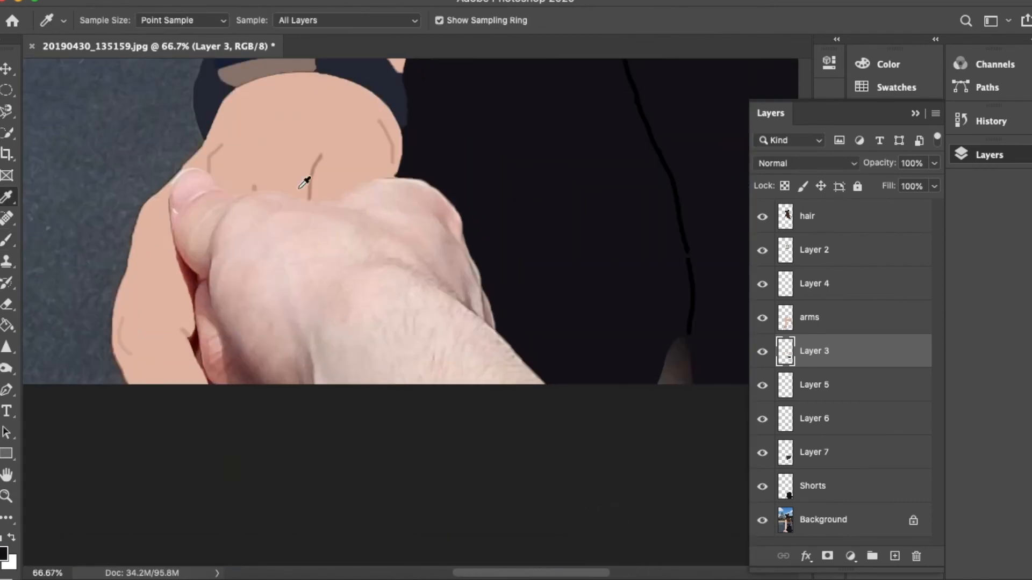
Step: Select the thumbnail of the holding hand on the Background layer with the Quick Selection tool, trimming the excess from the selection
key(w)
click(823, 520)
drag(195, 181, 179, 199)
key(super+d)
key(super+plus)
key(super+plus)
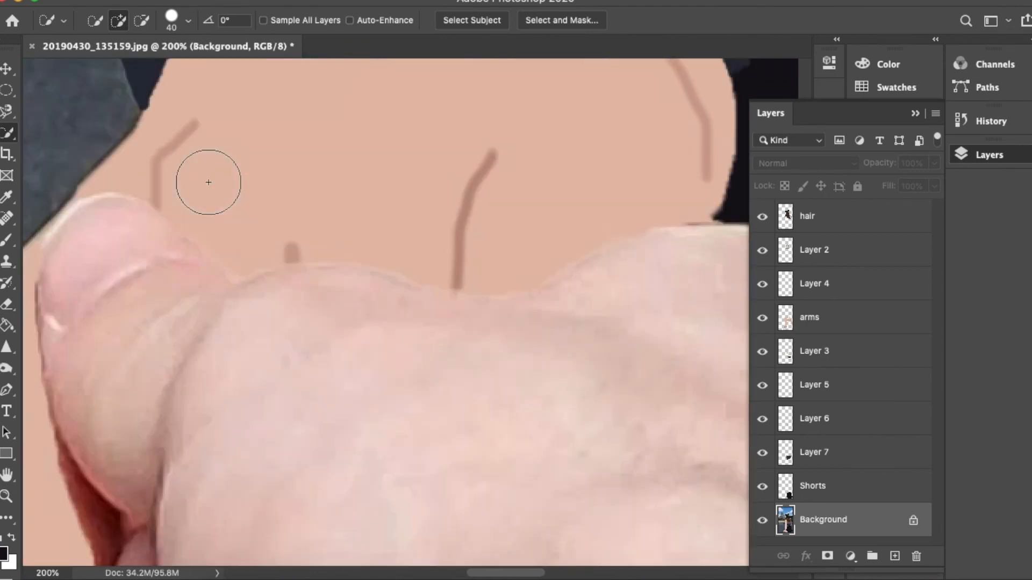
scroll(208, 182, left, 3)
key(bracketleft)
key(bracketleft)
key(bracketleft)
key(bracketleft)
drag(242, 280, 382, 265)
click(141, 20)
drag(208, 237, 202, 273)
Step: Sample the thumbnail's pink and fill the selection with it on a new layer above Background
key(i)
click(280, 229)
click(895, 556)
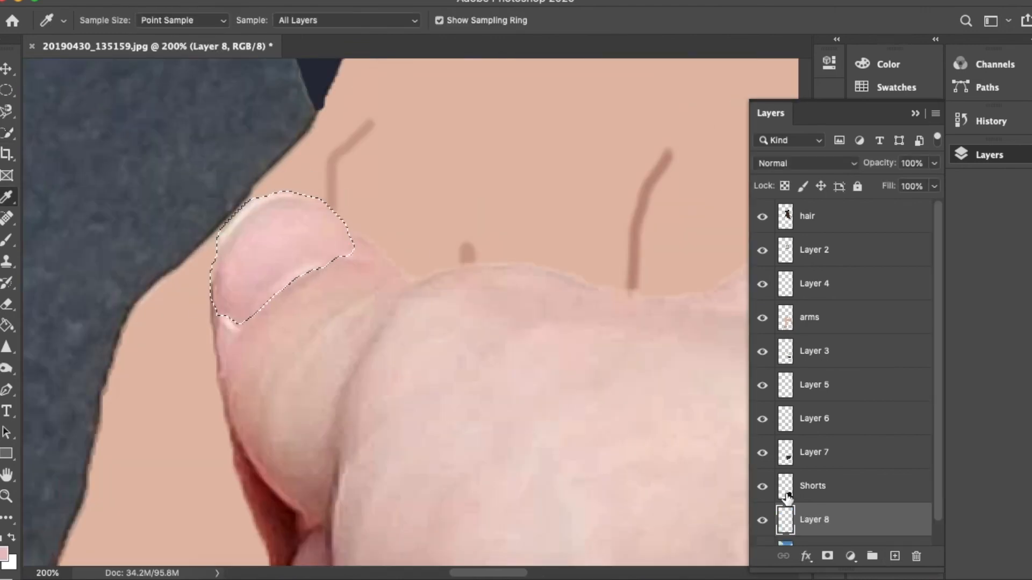
key(g)
click(272, 256)
key(super+d)
Step: Trace the thumb below the nail with the Magnetic Lasso, working from the Background layer
key(w)
click(823, 543)
key(l)
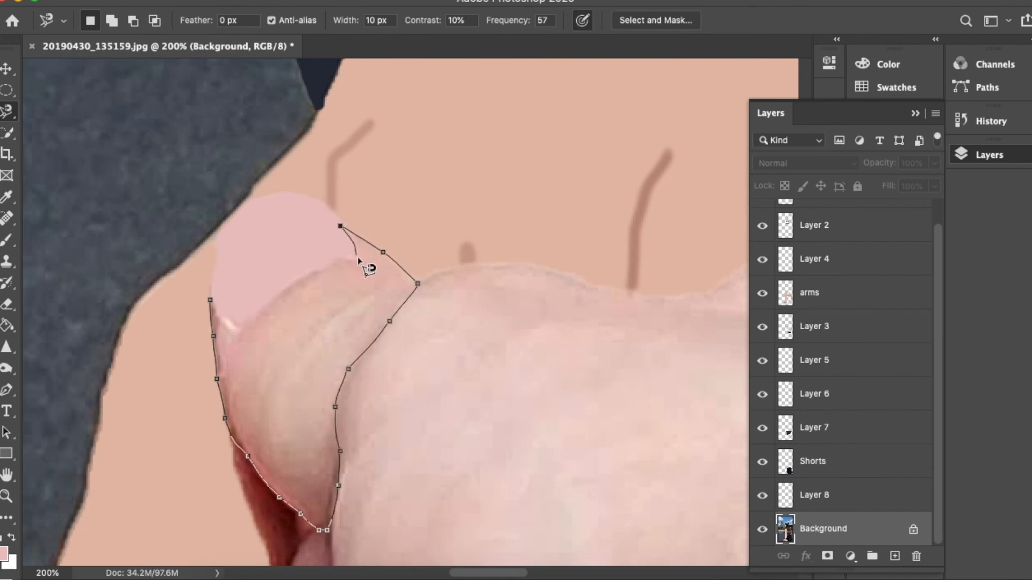
click(211, 300)
Step: Sample a skin tone from the hand and fill the thumb selection with it on Layer 8
key(super+minus)
key(i)
click(356, 377)
key(g)
click(815, 495)
click(347, 354)
key(super+d)
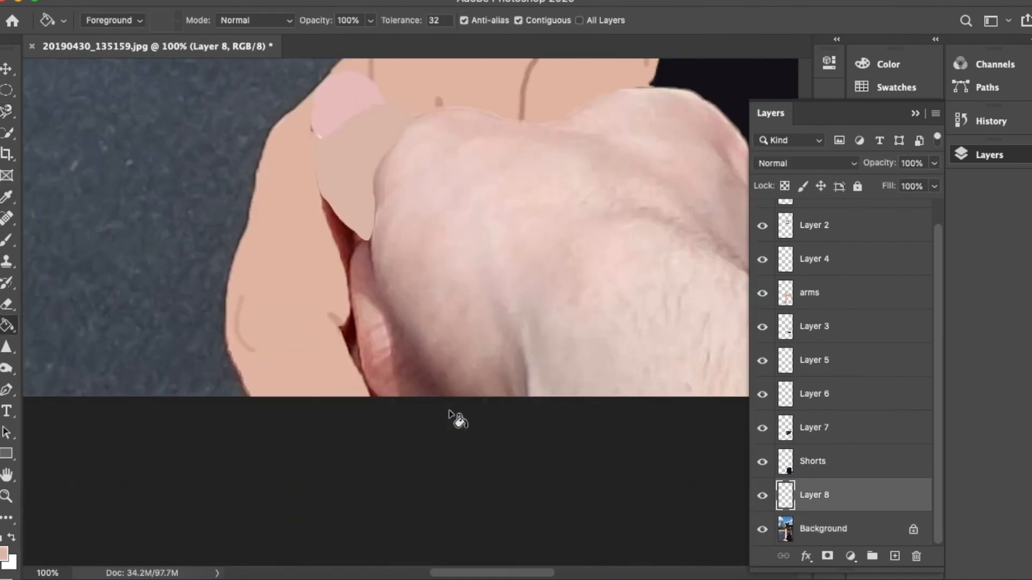
Step: Trace the back of the hand and the forearm down to the image's lower edge with the Magnetic Lasso
key(l)
click(296, 208)
scroll(348, 548, down, 3)
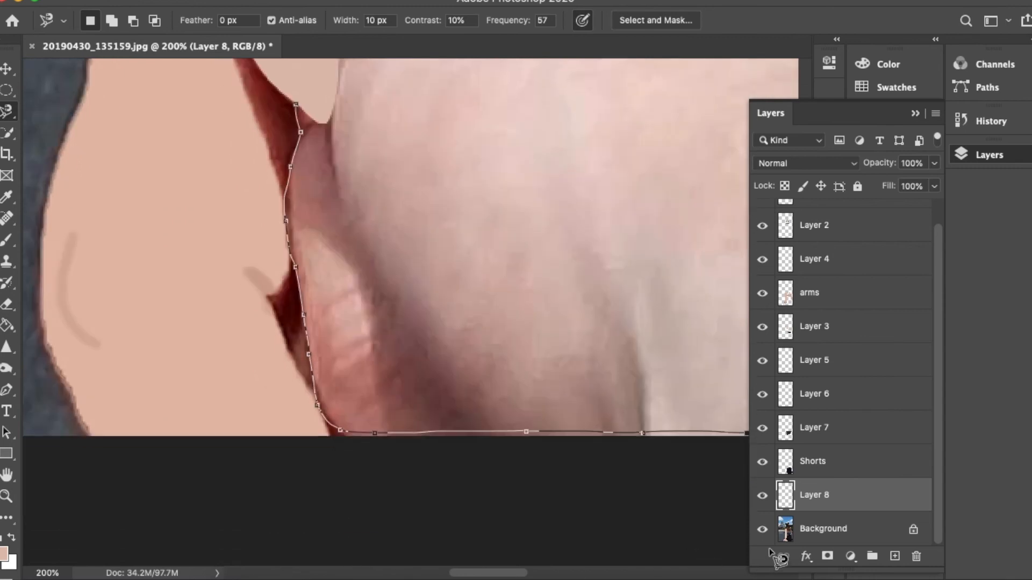
scroll(712, 409, right, 10)
scroll(716, 413, right, 5)
scroll(354, 328, down, 3)
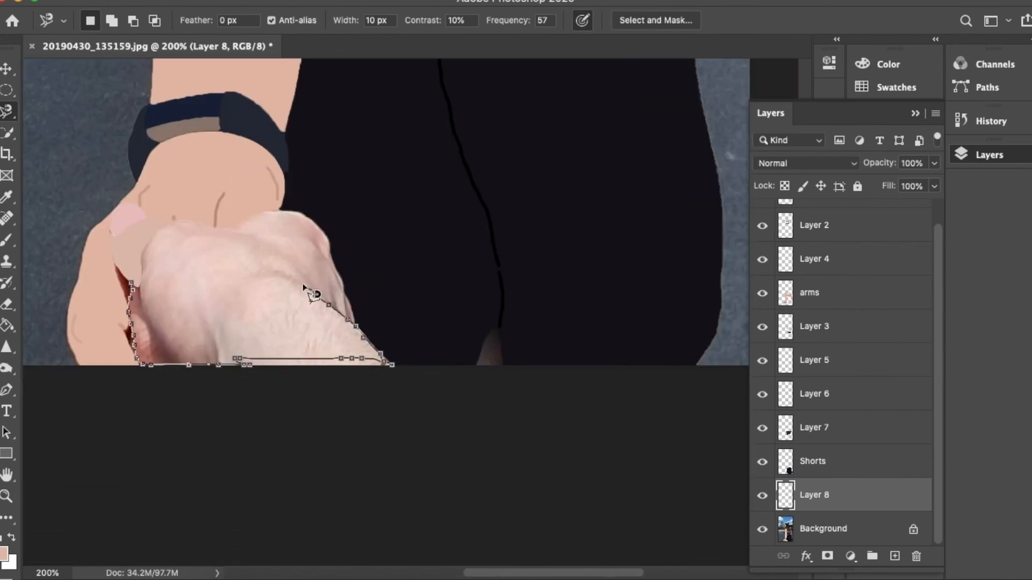
double_click(180, 365)
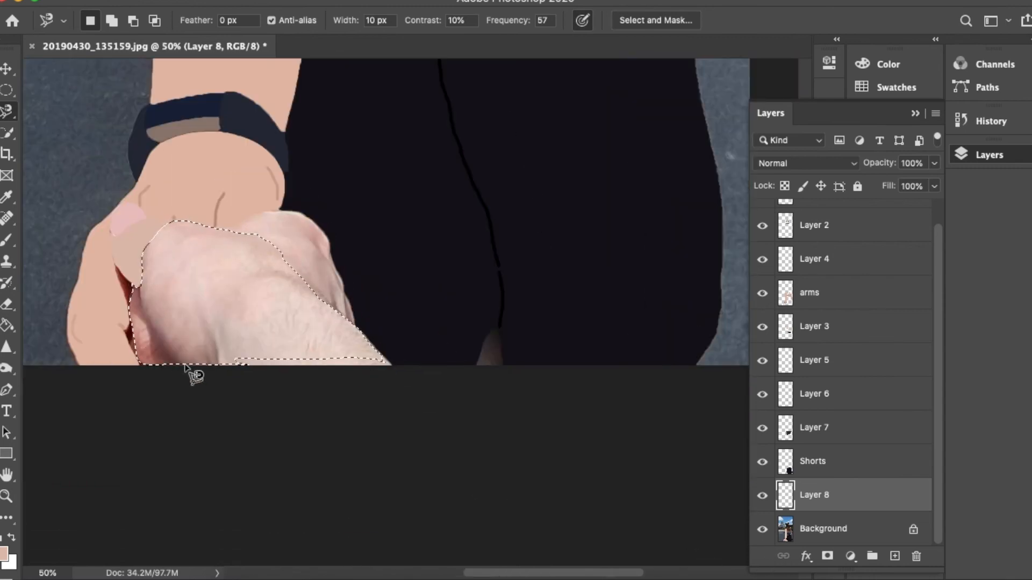
Step: Fill the selected hand on Layer 8 with a sampled pinkish skin tone and brush over the unfilled strip along its lower edge
key(super+plus)
key(i)
click(286, 298)
key(g)
key(i)
click(230, 242)
key(g)
click(295, 264)
key(super+d)
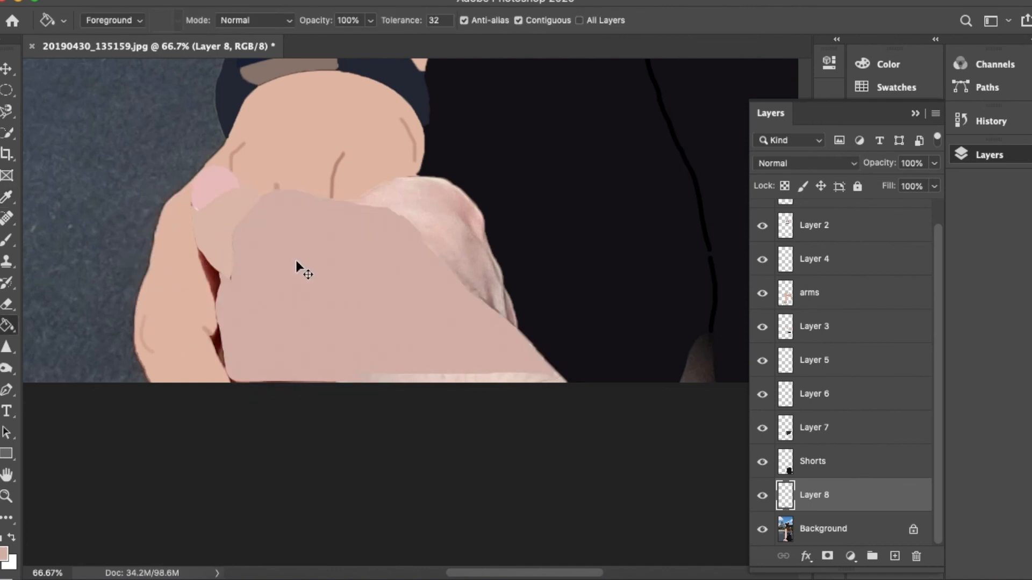
key(b)
drag(252, 372, 547, 391)
Step: Sample a lighter skin tone from the knuckles and paint the remaining knuckle area on a new layer beneath Layer 8
scroll(483, 322, up, 3)
key(i)
click(453, 283)
key(super+plus)
key(super+plus)
key(b)
click(894, 556)
drag(850, 495, 873, 557)
key(super+z)
mouse_move(134, 344)
mouse_down()
mouse_move(281, 274)
mouse_move(500, 312)
mouse_move(282, 143)
mouse_up()
scroll(484, 312, down, 3)
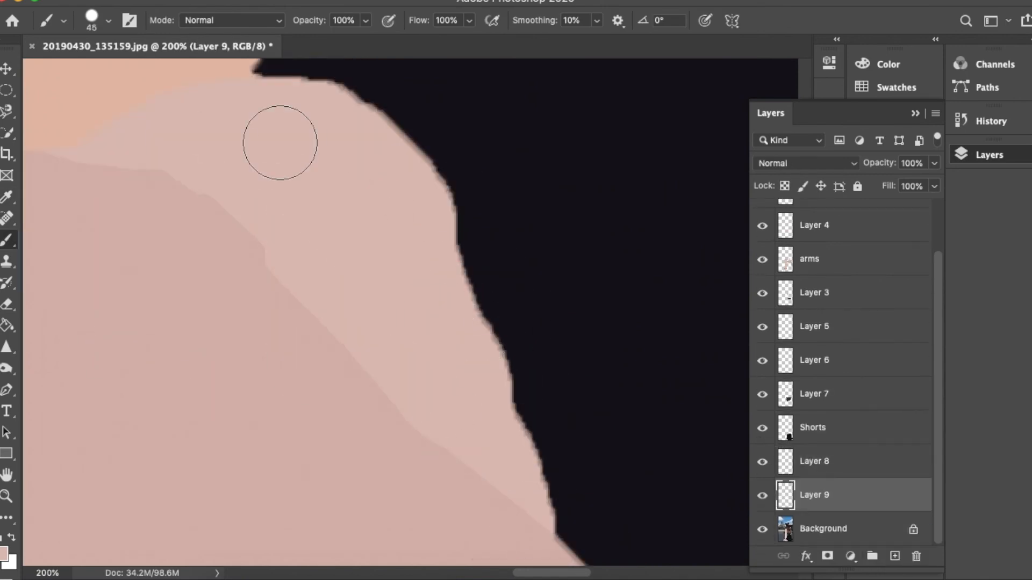
Step: Sample the dark red shadow between the two hands and paint the gap with it on Layer 9
key(super+minus)
key(super+minus)
key(i)
click(153, 333)
key(b)
drag(151, 331, 163, 420)
key(i)
click(151, 251)
key(b)
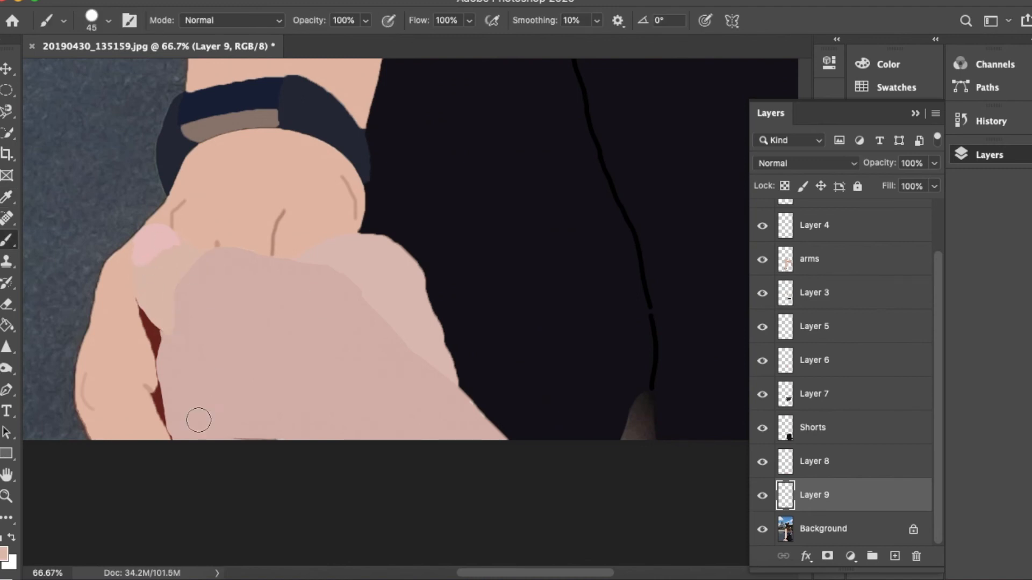
Step: Sample a brownish skin tone and paint the remaining small unpainted area with it on Layer 9
key(super+minus)
key(super+minus)
key(super+minus)
scroll(417, 422, down, 5)
key(super+plus)
key(super+plus)
key(super+plus)
key(i)
click(323, 290)
key(b)
drag(237, 304, 252, 264)
Step: Add a new layer directly above Background and fill it with a pale turquoise colour
key(super+minus)
key(super+minus)
key(super+minus)
key(super+minus)
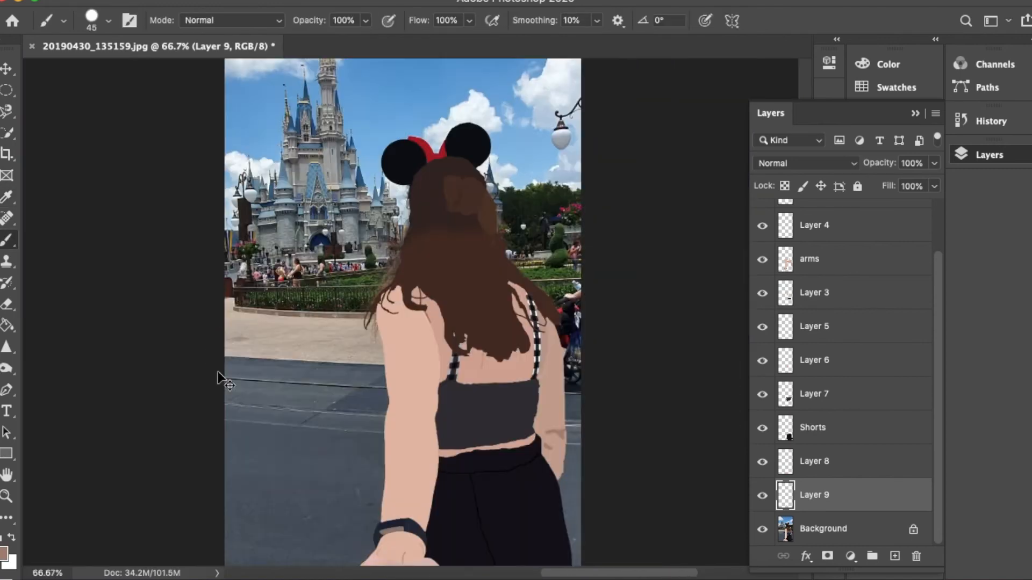
key(super+minus)
click(895, 556)
drag(880, 497, 880, 513)
click(3, 556)
click(532, 274)
click(348, 192)
key(Return)
key(g)
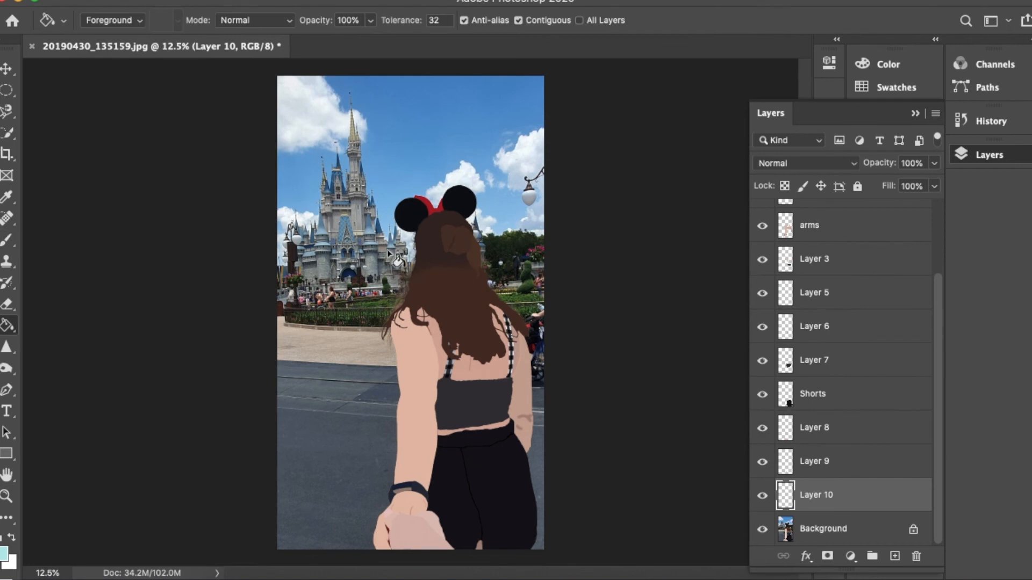
click(388, 253)
Step: Erase the blurry fringe along the left edge of the hair on the hair layer with a 35 px eraser
key(super+plus)
key(super+plus)
key(super+plus)
key(super+plus)
key(super+plus)
scroll(560, 406, up, 3)
key(e)
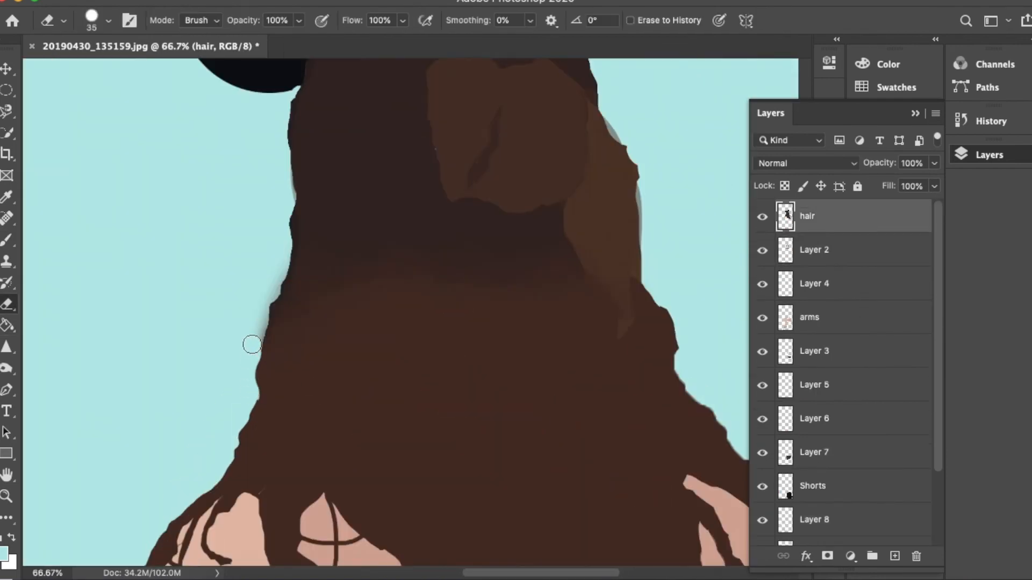
drag(253, 341, 272, 287)
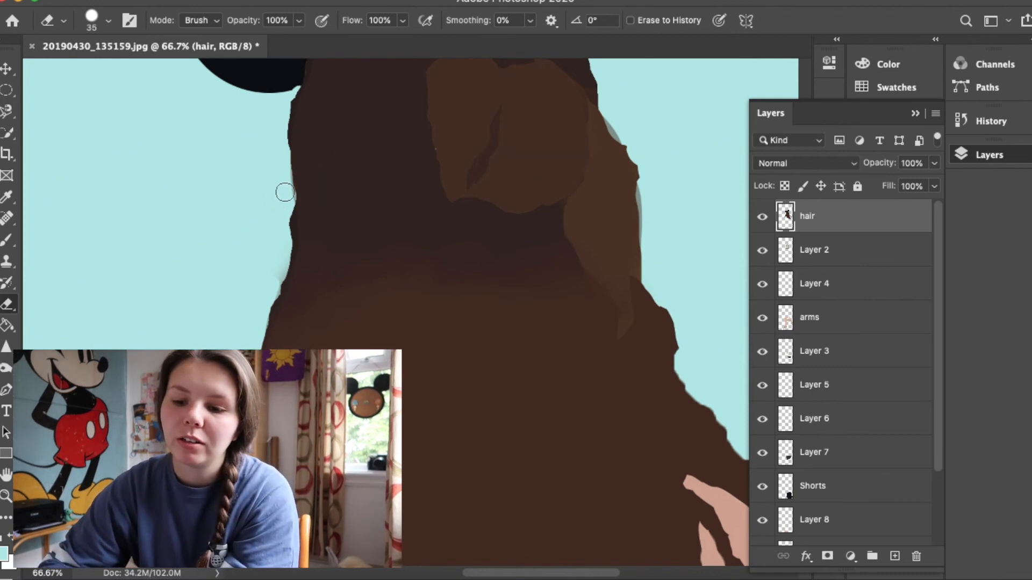
drag(288, 194, 282, 167)
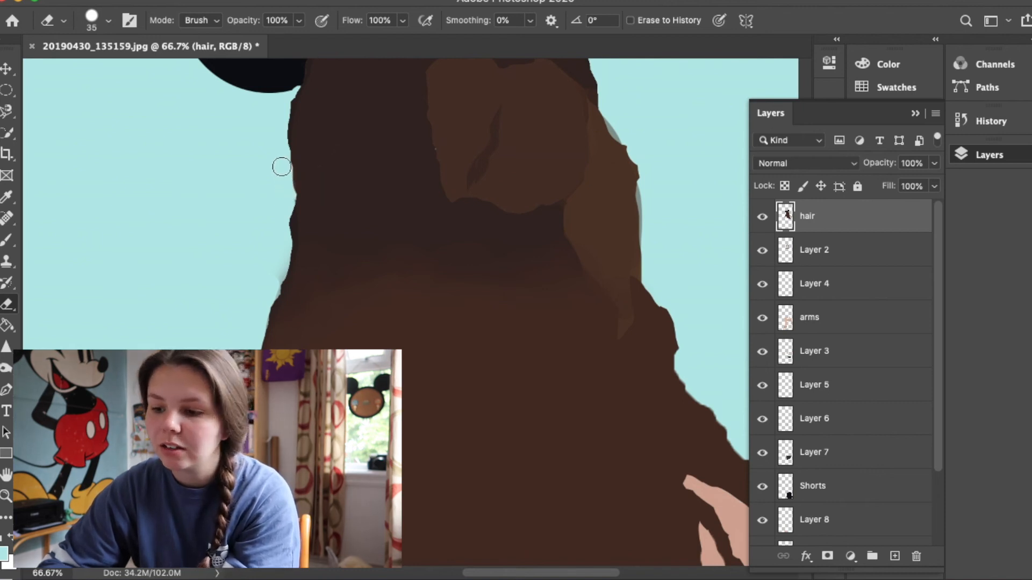
Step: Erase the translucent fringe along the right edge of the hair, from the head down to the shoulder tips
scroll(281, 167, right, 5)
scroll(282, 166, down, 1)
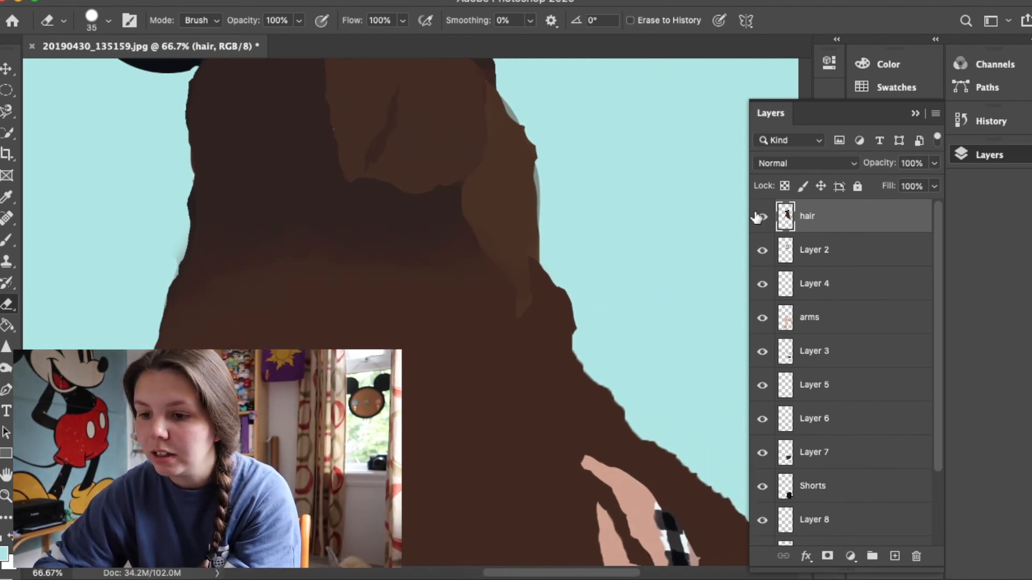
scroll(595, 203, right, 6)
scroll(595, 203, up, 4)
mouse_move(412, 159)
mouse_down()
mouse_move(445, 207)
mouse_move(448, 277)
mouse_up()
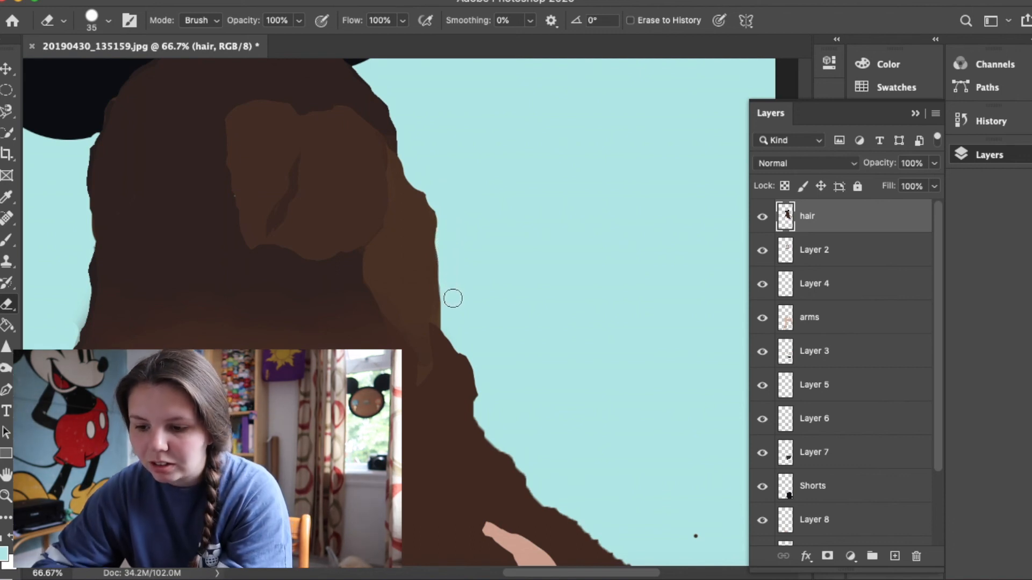
scroll(451, 296, down, 5)
scroll(451, 295, right, 5)
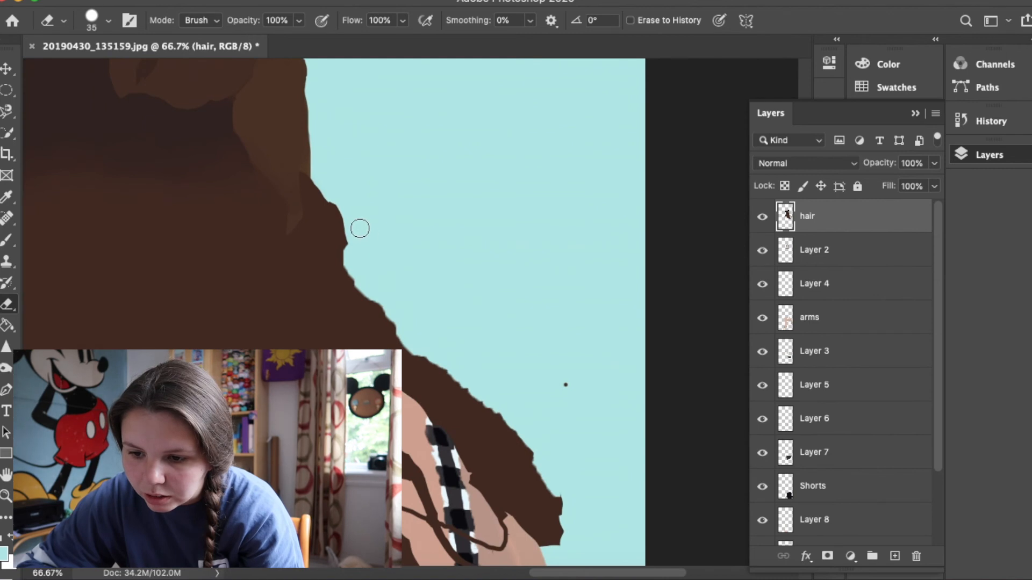
mouse_move(356, 248)
mouse_down()
mouse_move(356, 269)
mouse_move(415, 344)
mouse_move(527, 431)
mouse_move(573, 516)
mouse_move(567, 500)
mouse_up()
Step: Crop the canvas around the woman at a portrait ratio of 11:17
key(super+0)
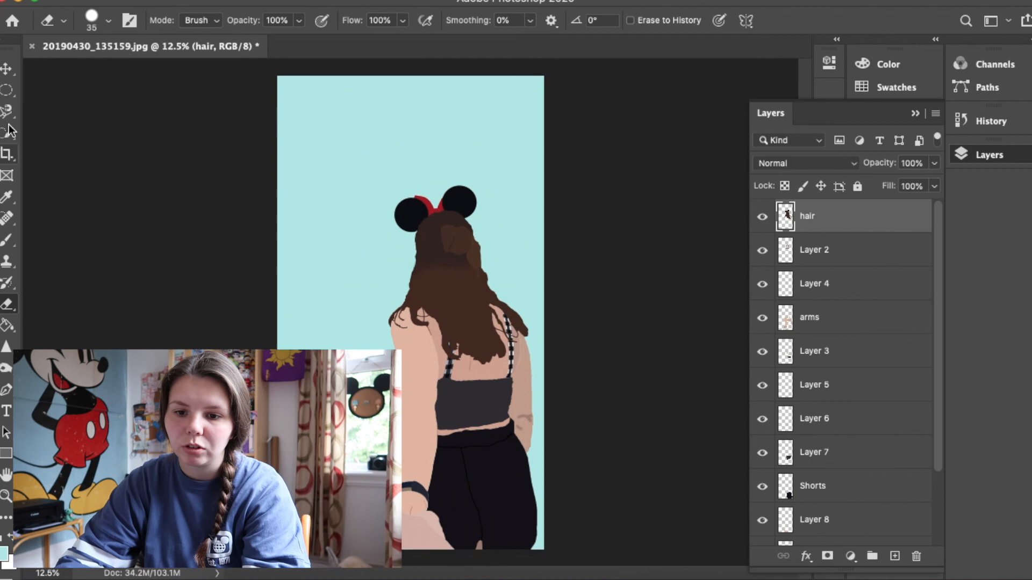
click(7, 175)
click(6, 156)
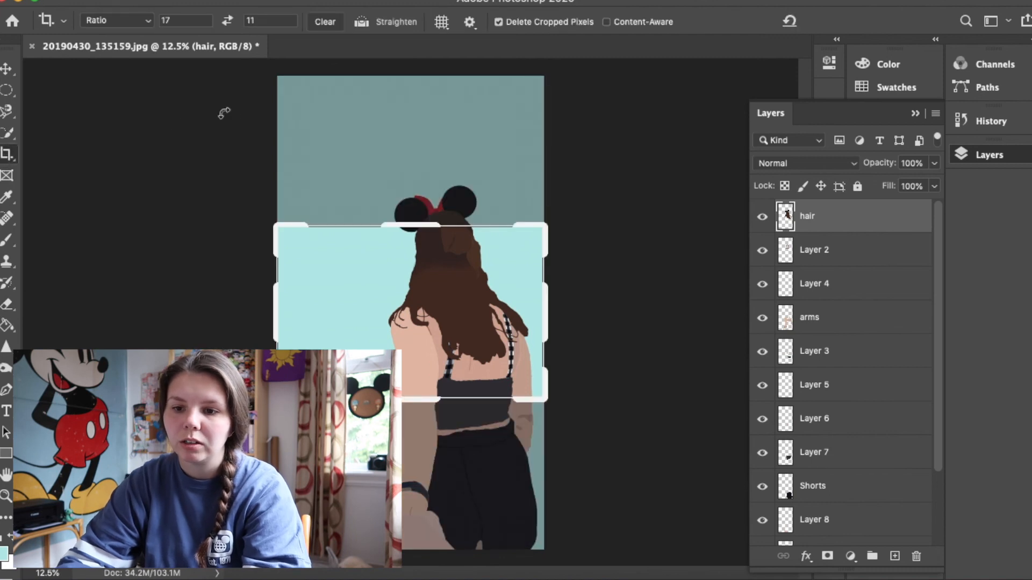
click(228, 21)
drag(331, 186, 334, 189)
key(Return)
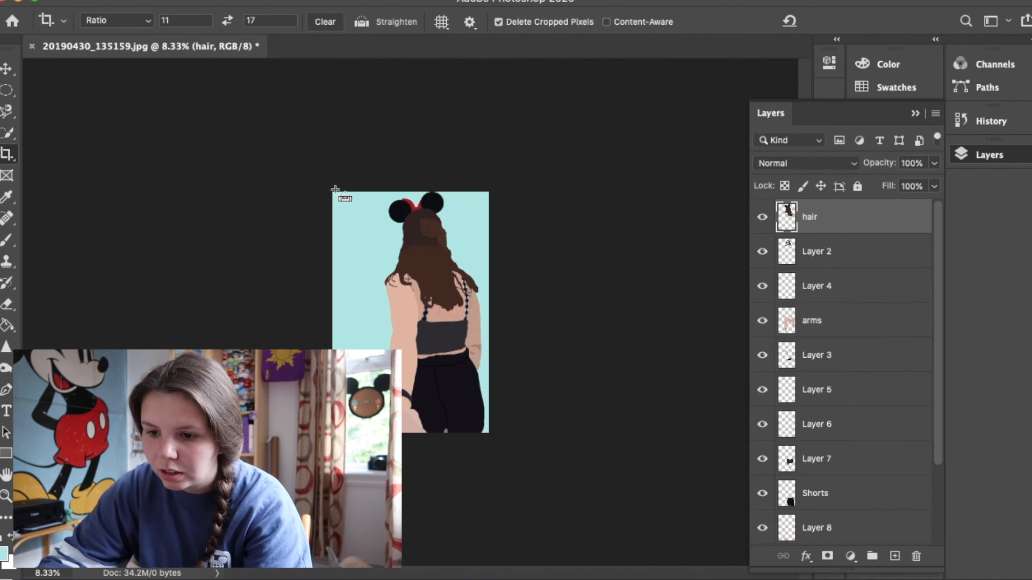
key(super+equal)
key(super+equal)
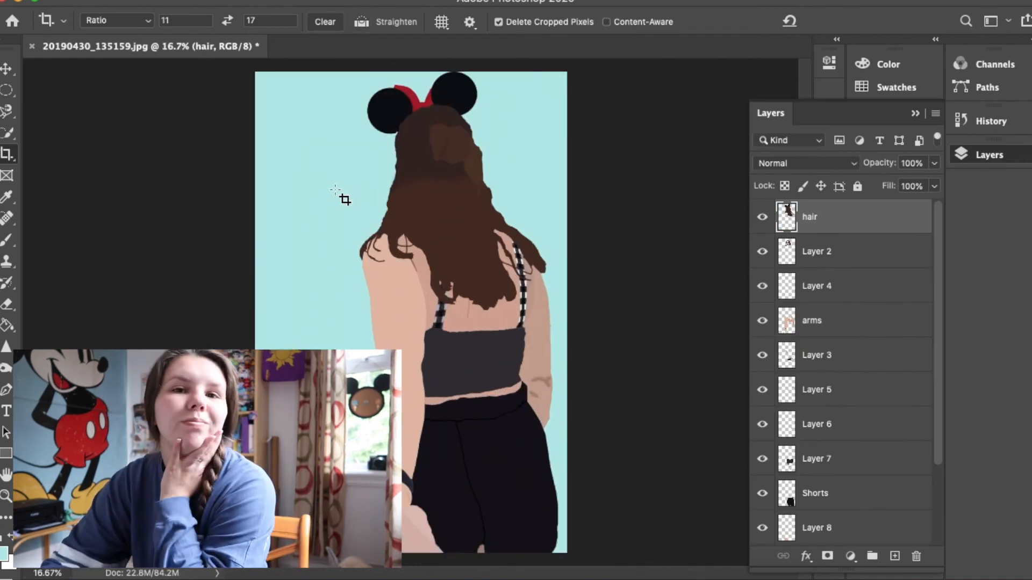